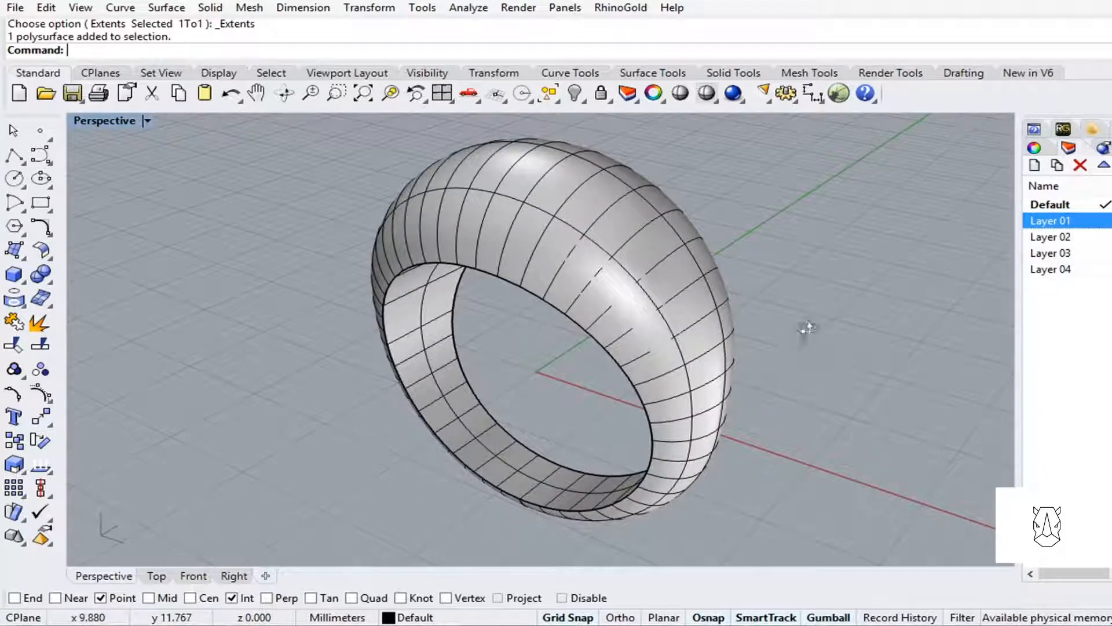
Draw a 16.5 mm diameter circle centred on the origin in the Front view.
right_drag(807, 330, 607, 294)
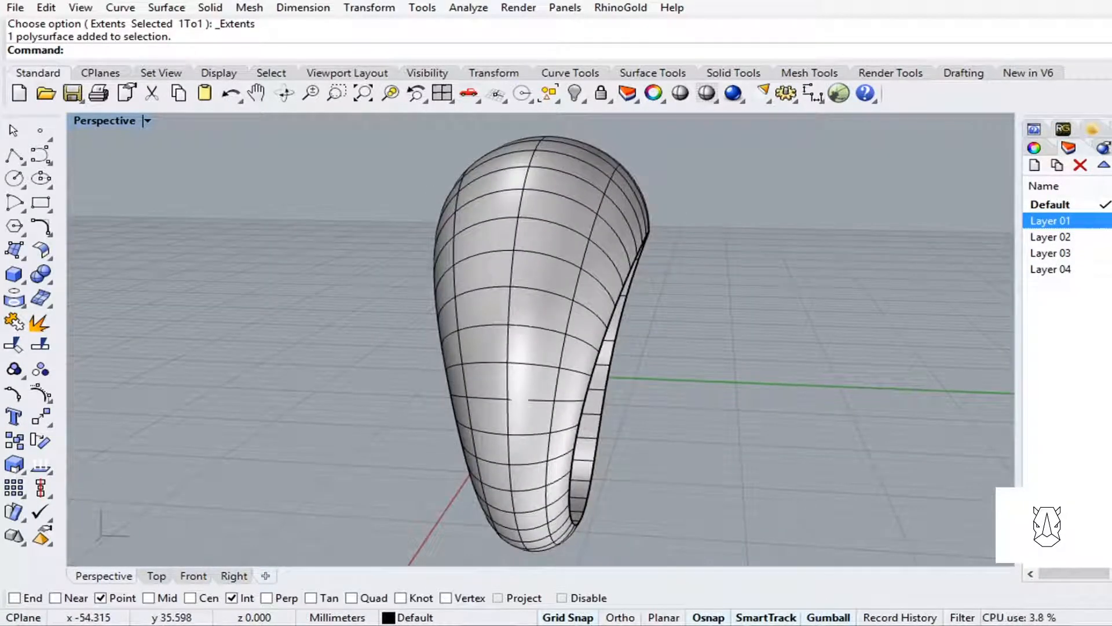
double_click(99, 122)
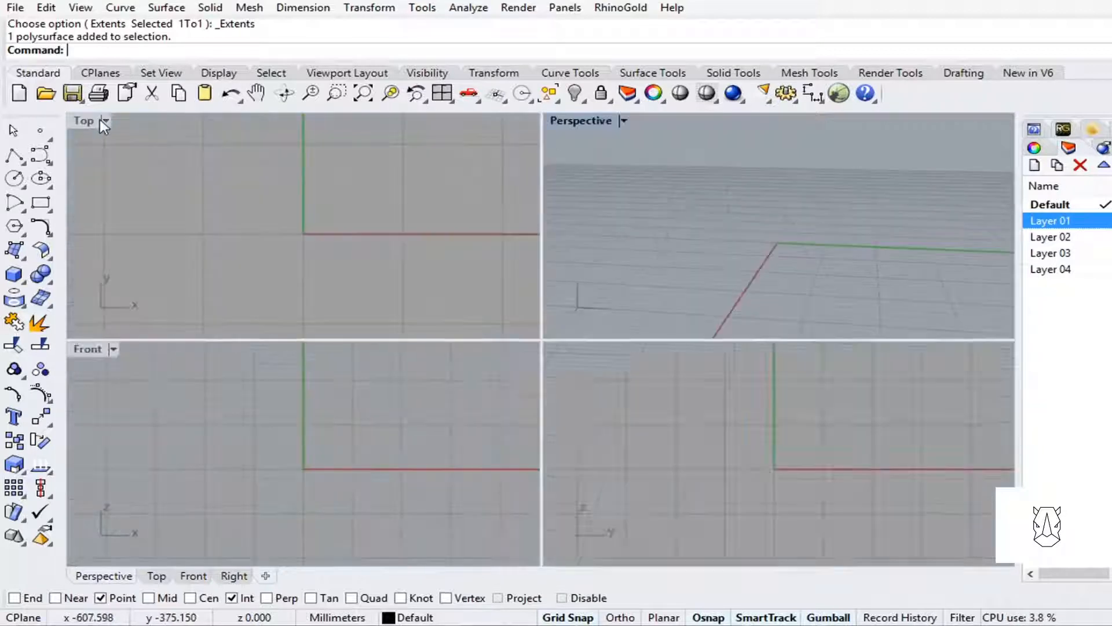
double_click(84, 349)
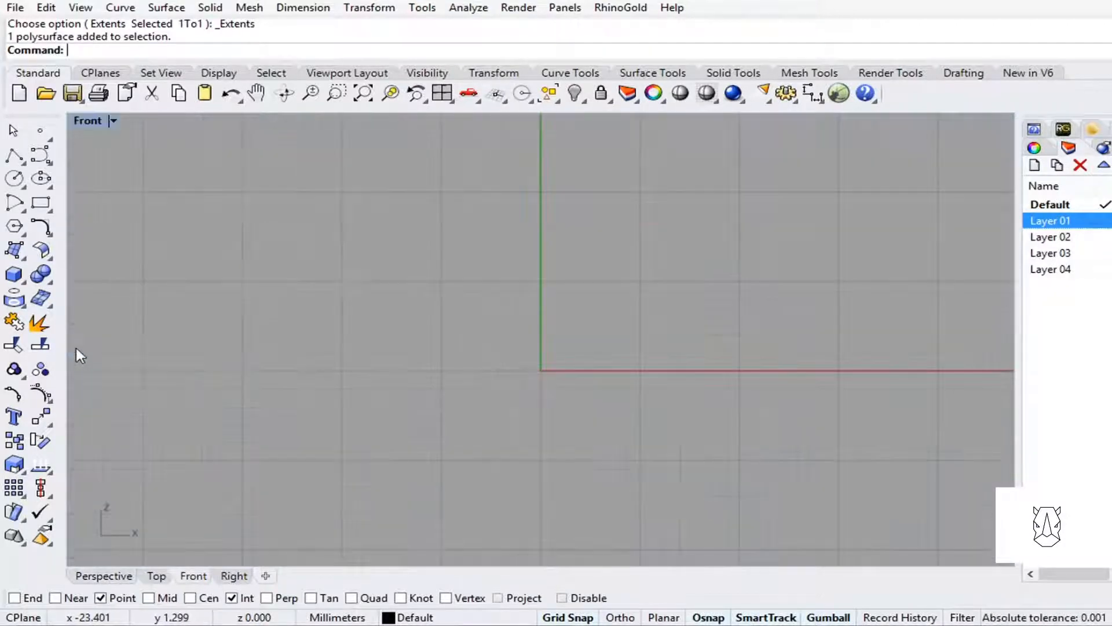
click(14, 178)
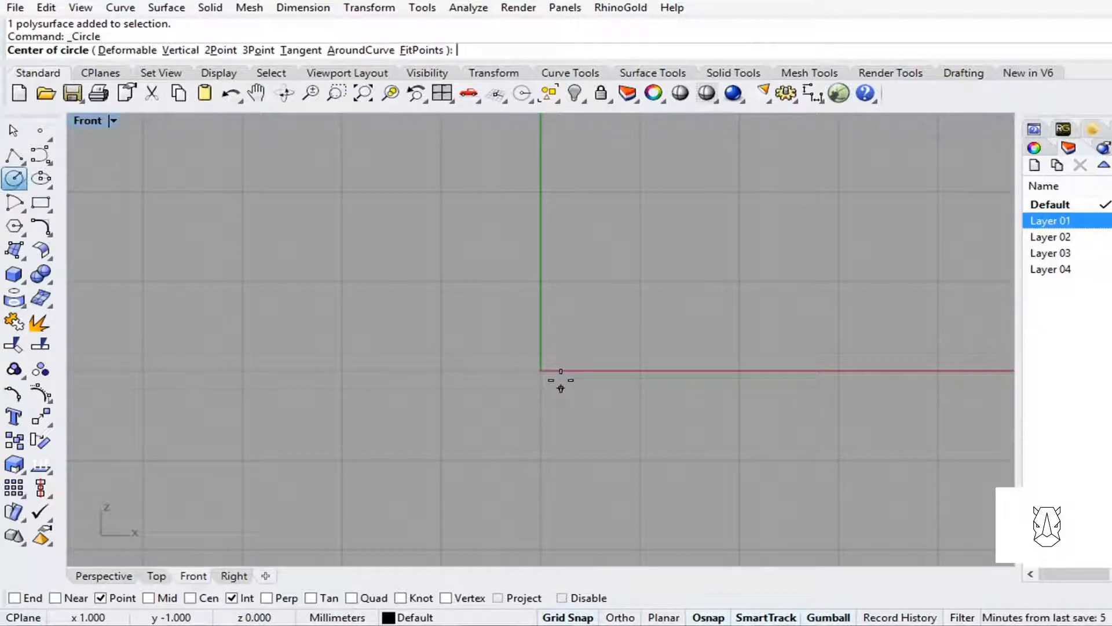
key(Return)
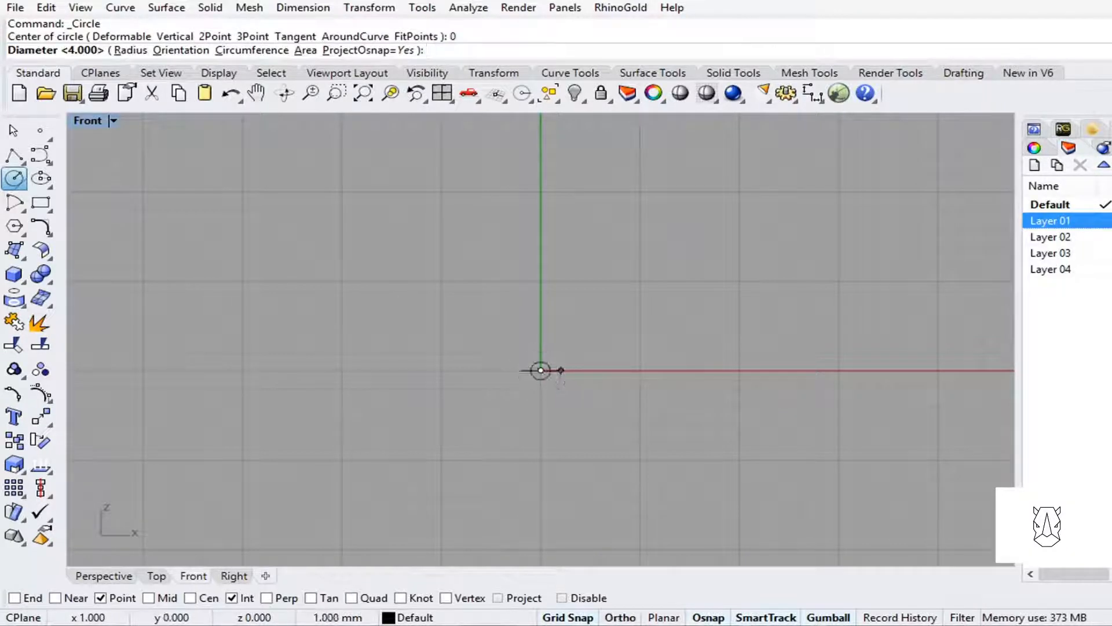
text(16.5)
key(Return)
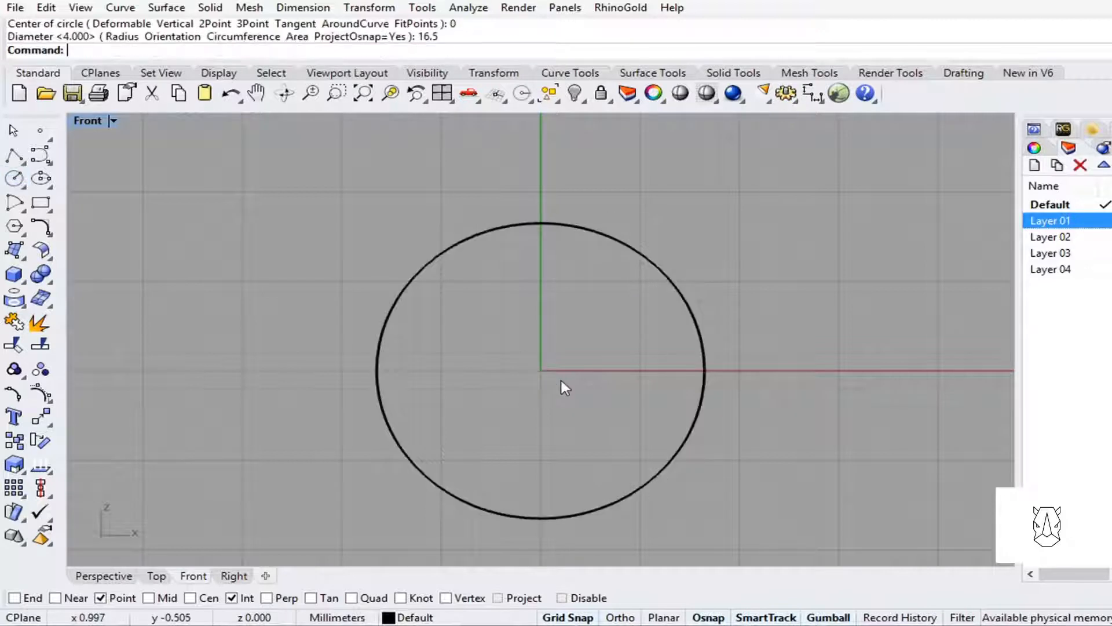
click(13, 156)
click(704, 370)
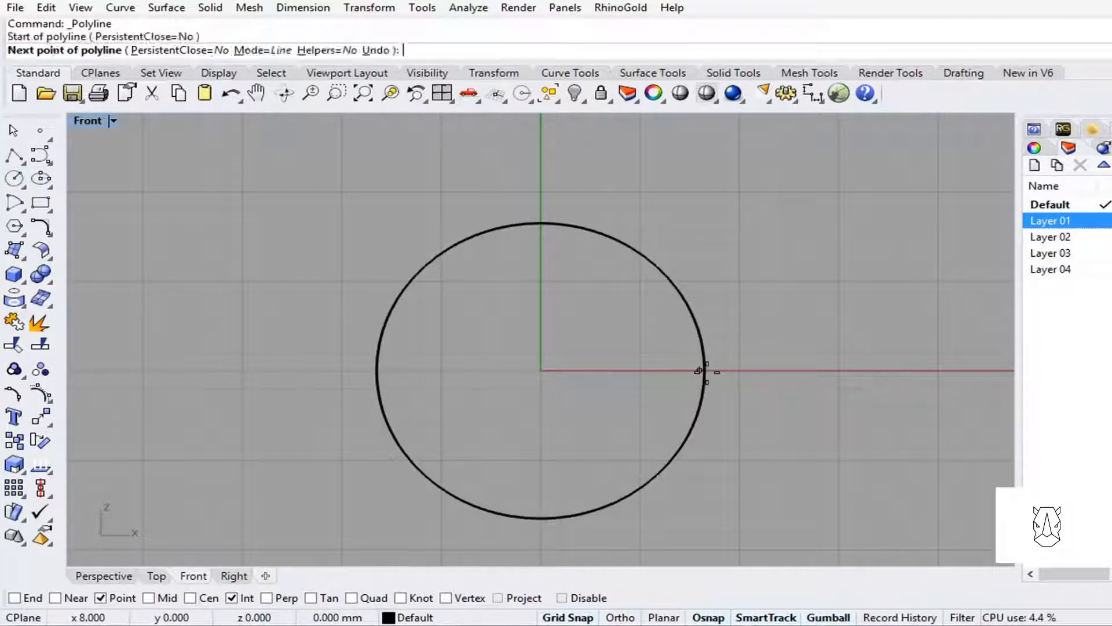
key(Escape)
Enable the End, Near, Mid, Cen and Quad object snaps in addition to Point and Int.
scroll(668, 417, up, 6)
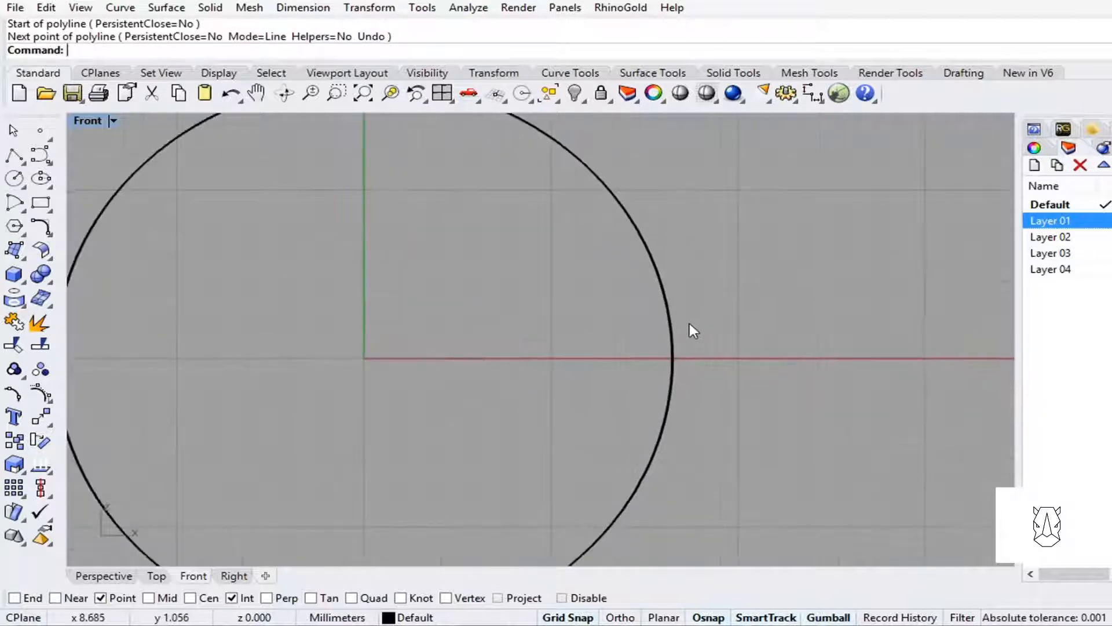
right_drag(689, 349, 694, 311)
click(33, 598)
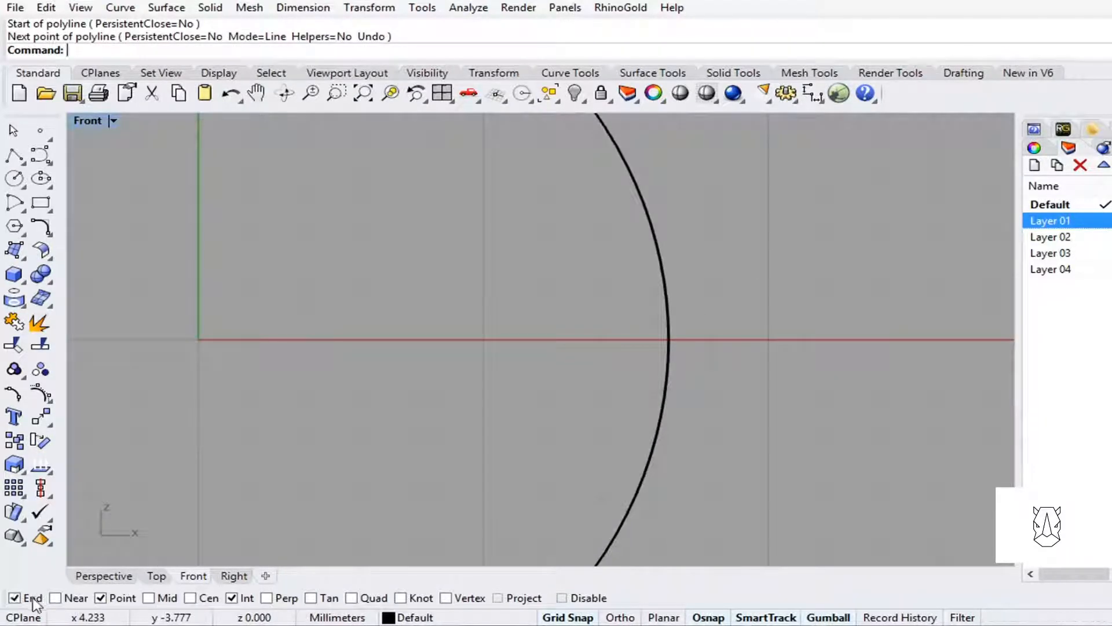
click(70, 598)
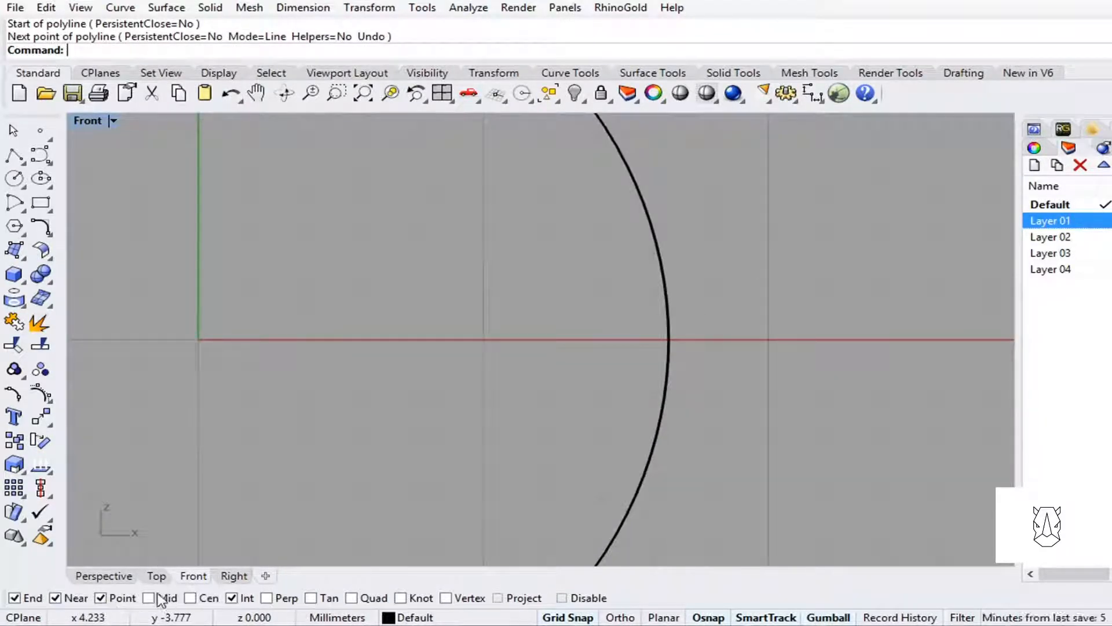
click(149, 597)
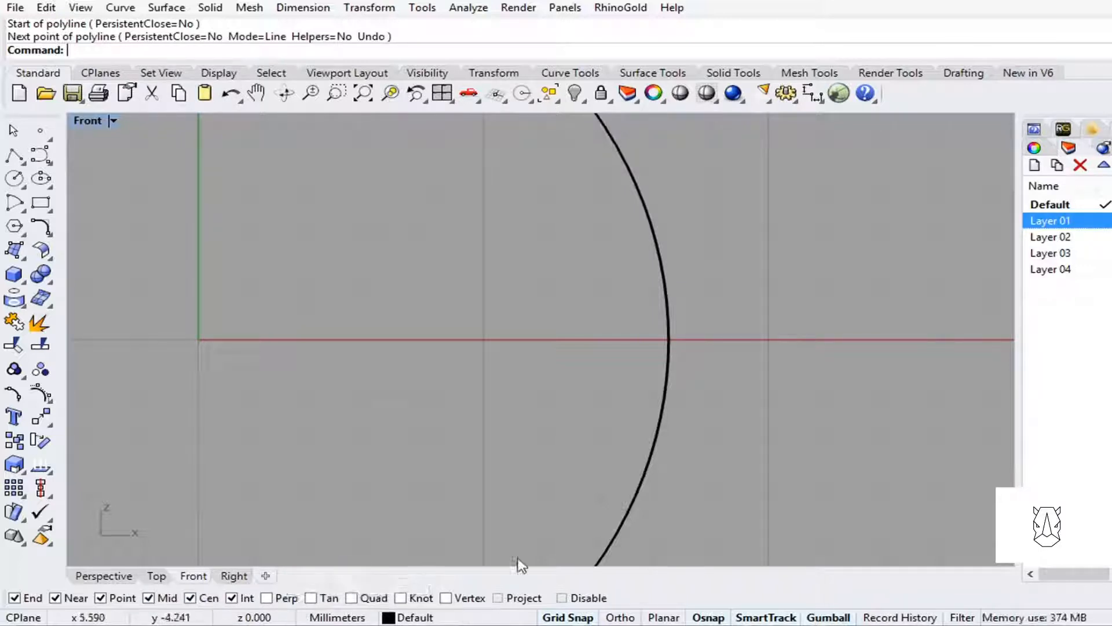
click(353, 597)
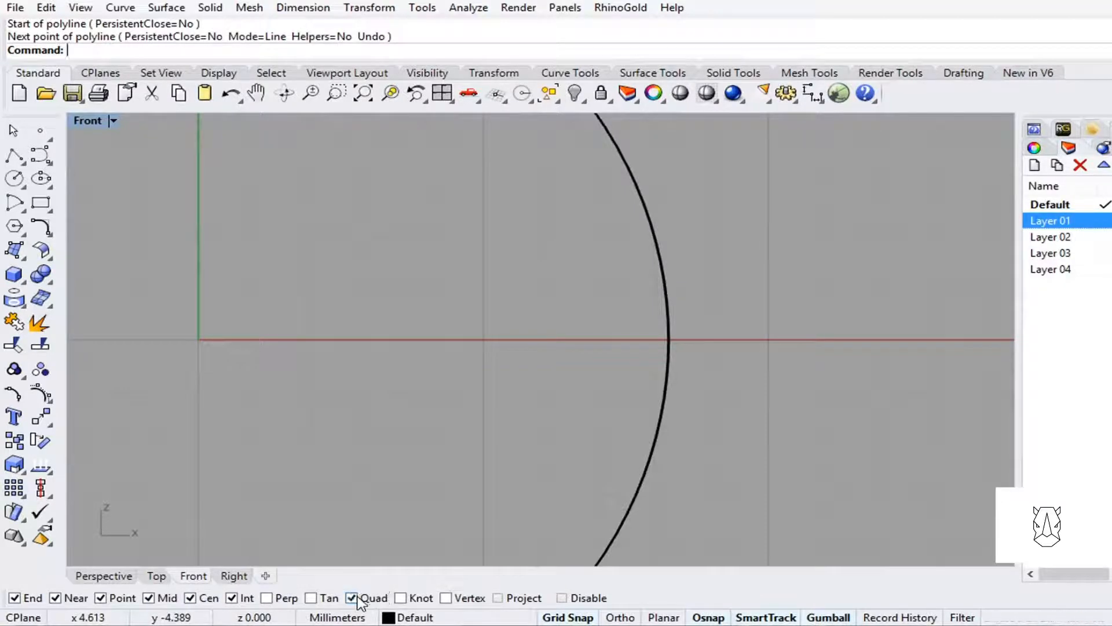
Draw a 2 mm horizontal polyline outward from the circle's right quadrant with Ortho on.
click(14, 156)
click(670, 340)
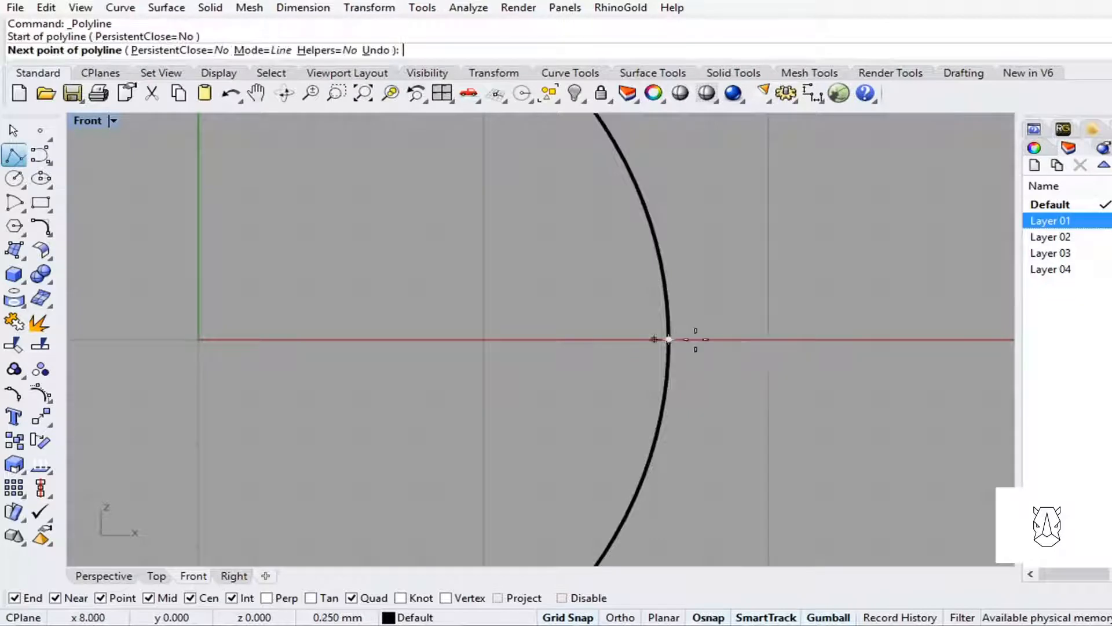
scroll(770, 338, down, 2)
scroll(771, 339, down, 2)
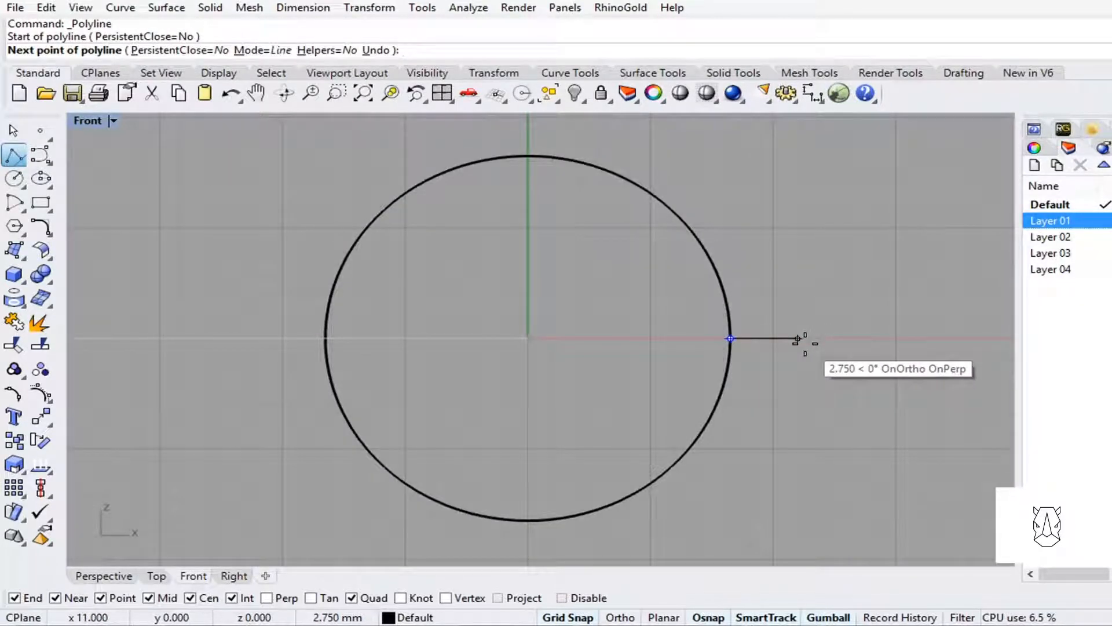
key(F8)
key(Return)
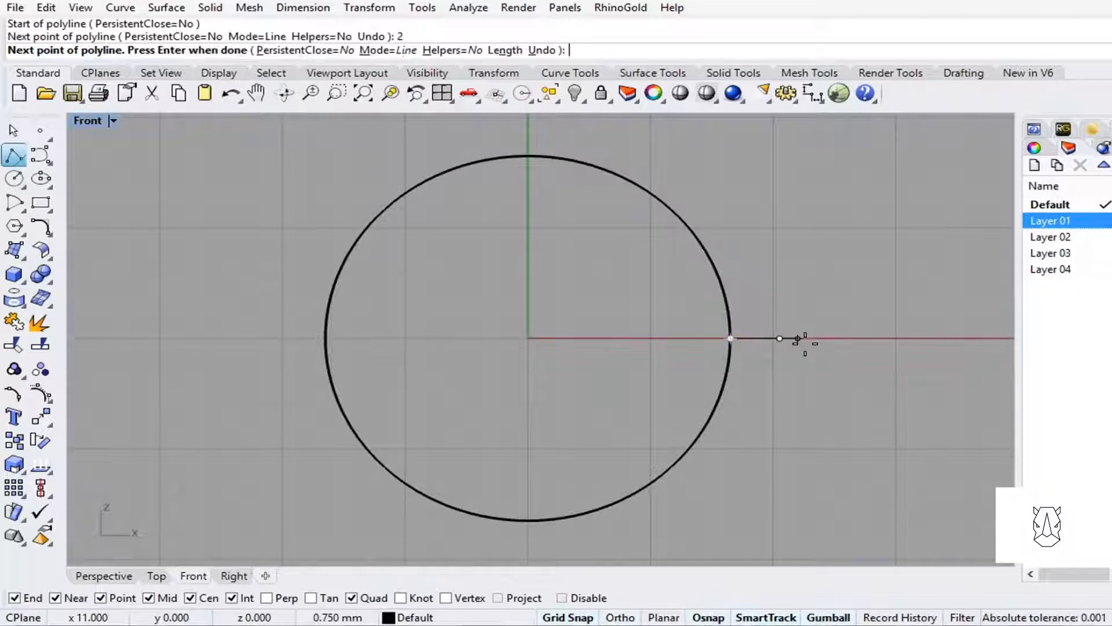
click(780, 339)
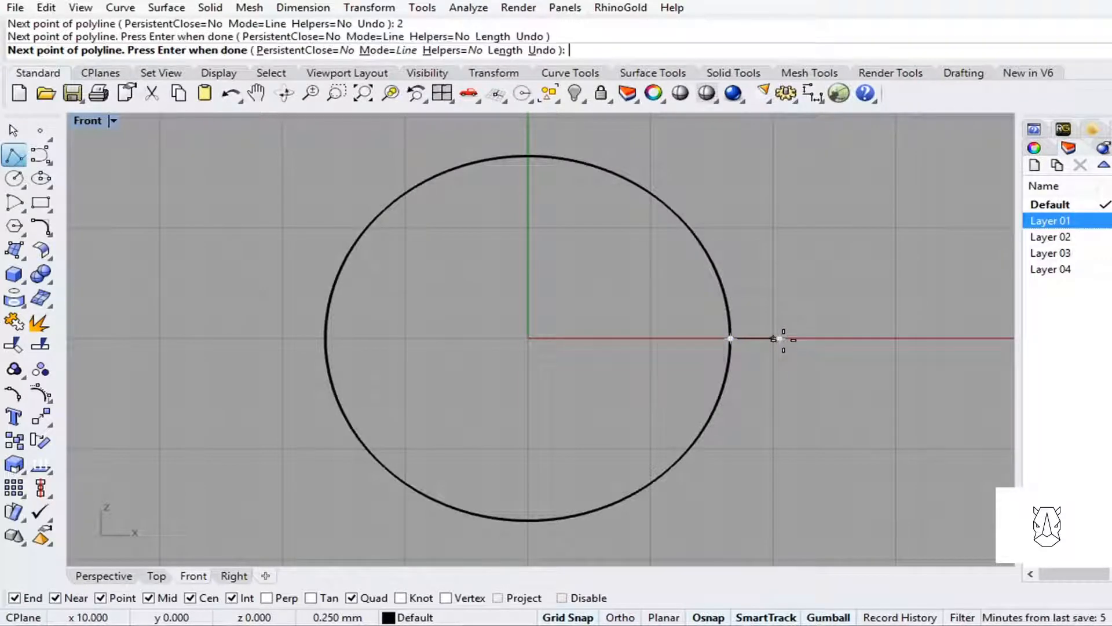
key(Return)
Mirror the short horizontal line to the circle's left side across the vertical axis through the origin.
right_drag(781, 374, 804, 352)
click(794, 317)
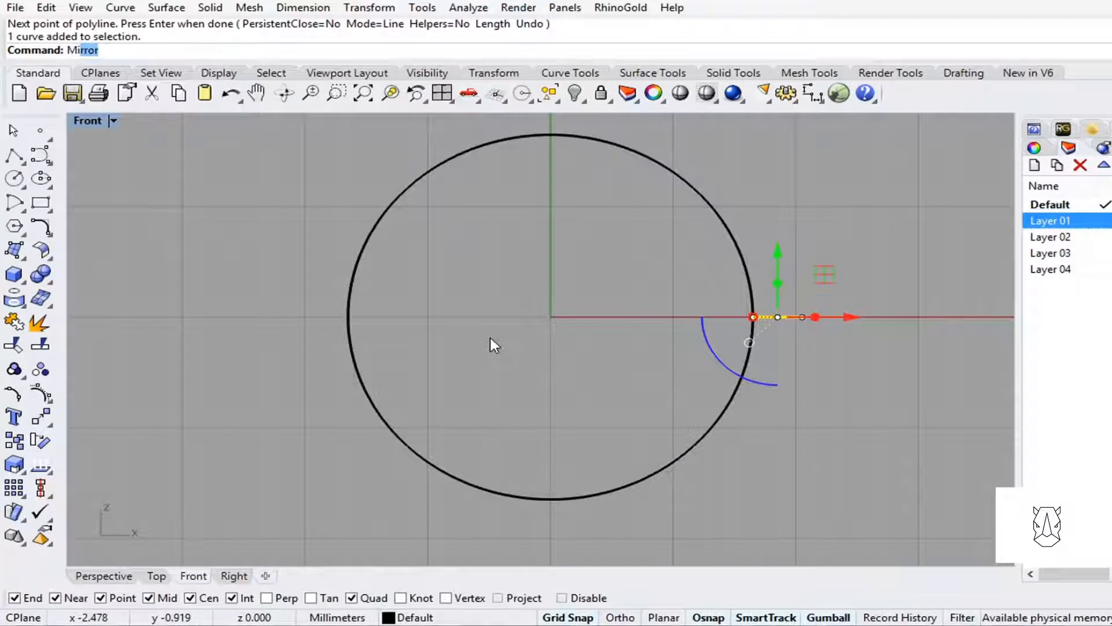
key(Return)
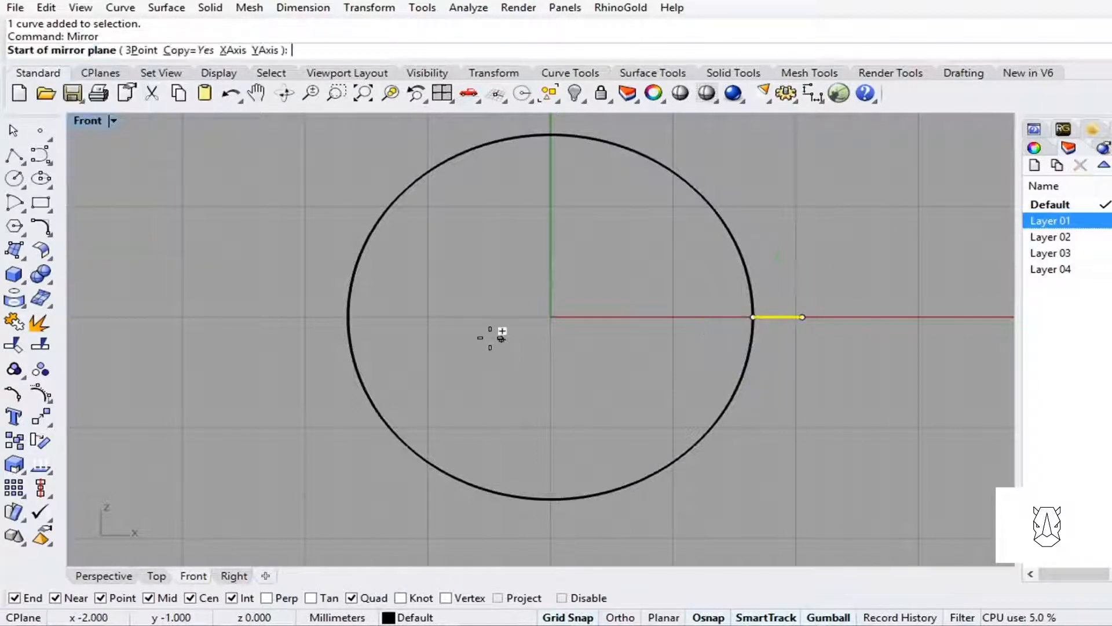
text(0)
key(Return)
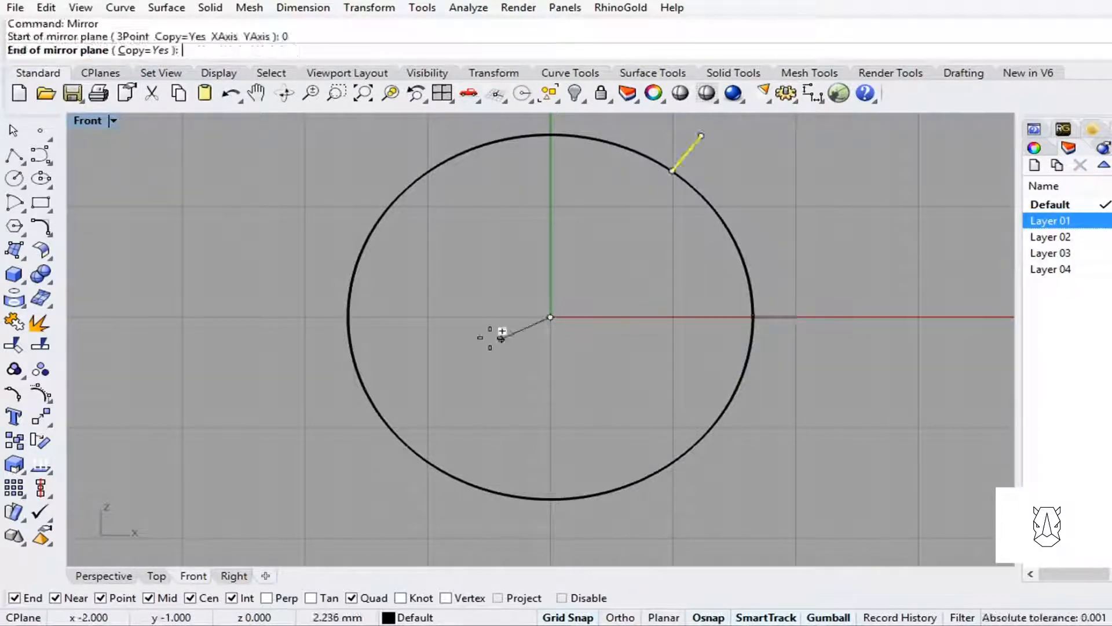
click(553, 255)
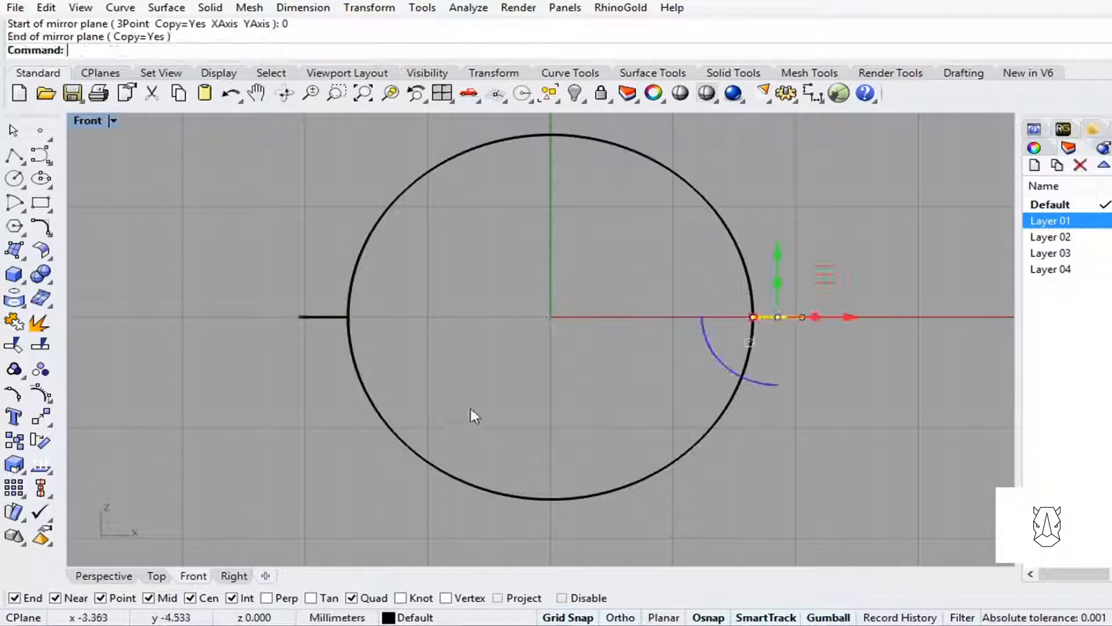
right_drag(533, 353, 549, 321)
click(530, 331)
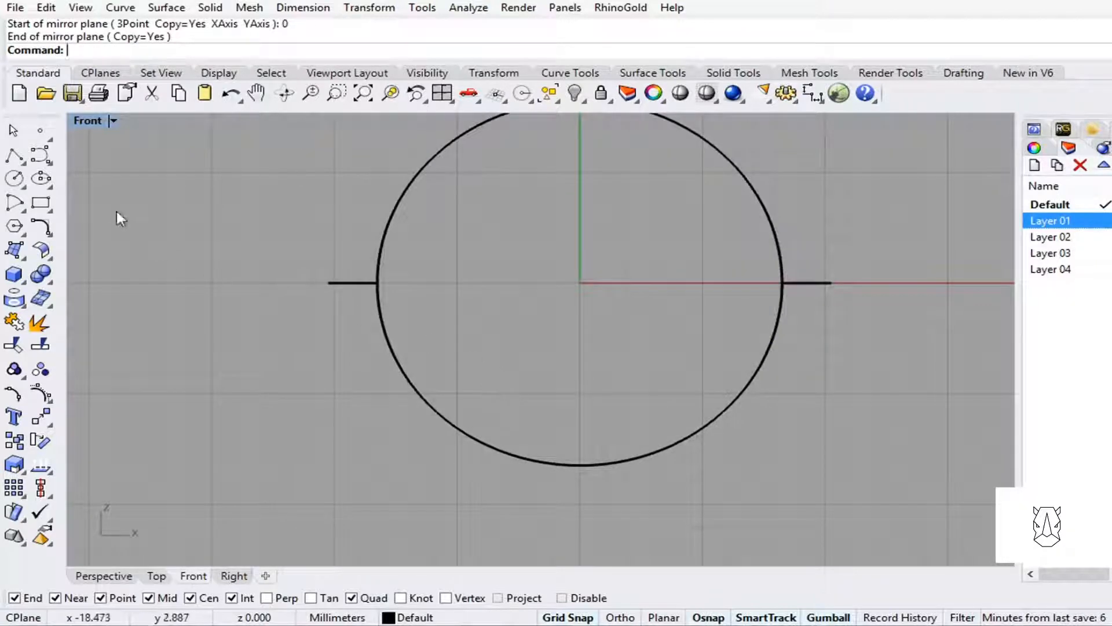
Draw a 1.5 mm vertical polyline downward from the circle's bottom quadrant.
click(14, 155)
click(581, 465)
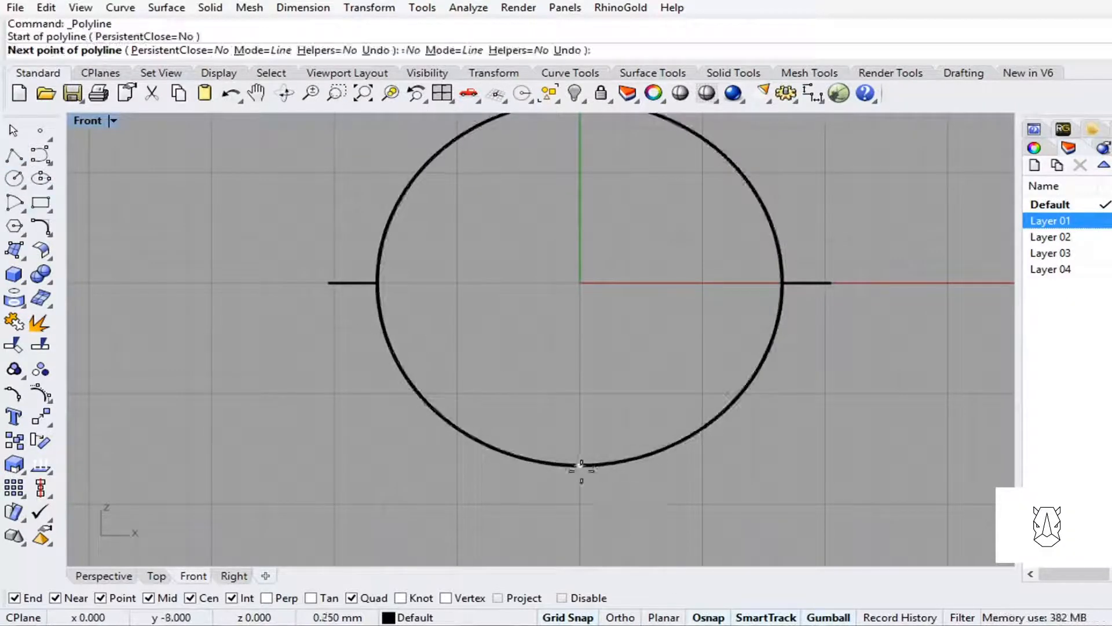
text(1.)
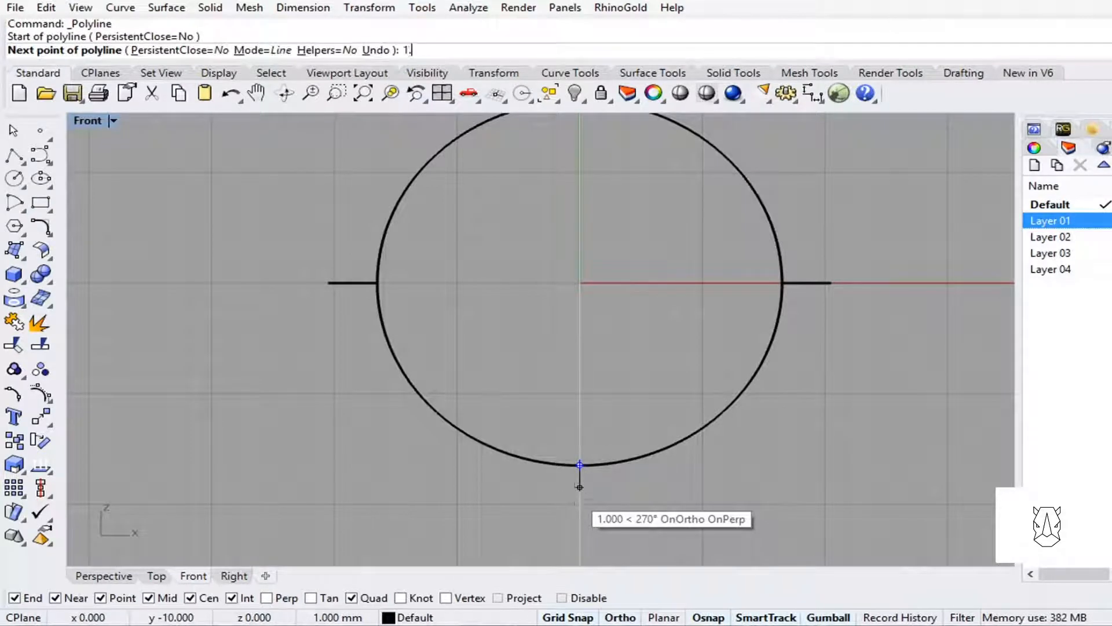
text(5)
key(Return)
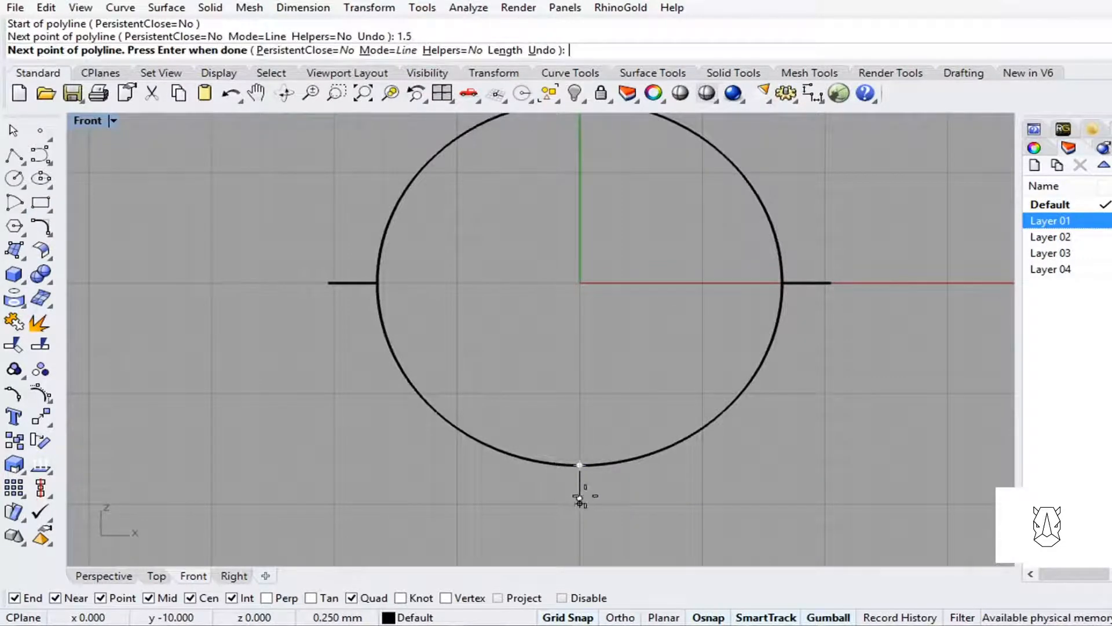
scroll(579, 499, up, 5)
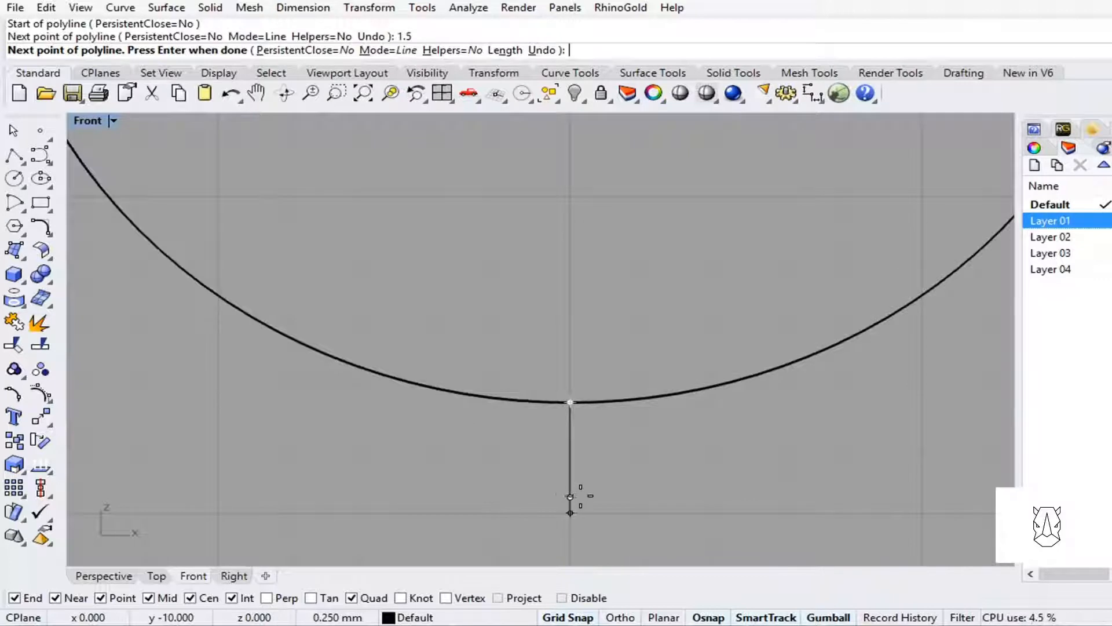
click(584, 473)
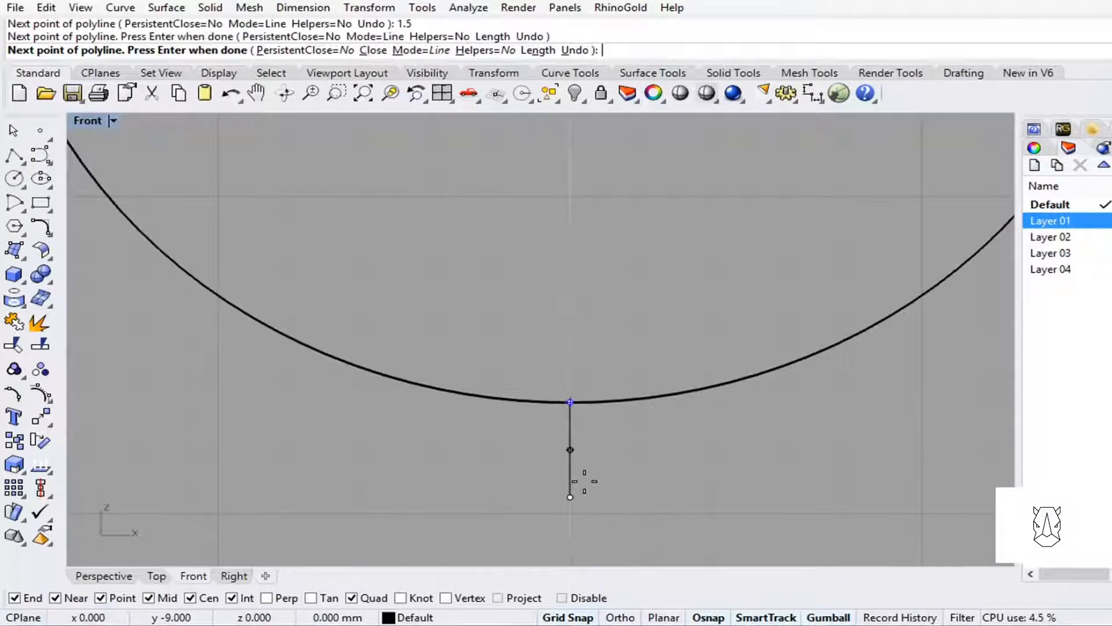
key(Return)
click(569, 482)
click(644, 483)
Draw a Start, End, Point arc between the outer ends of the side lines, through the lower end of the bottom line.
right_drag(644, 484, 614, 423)
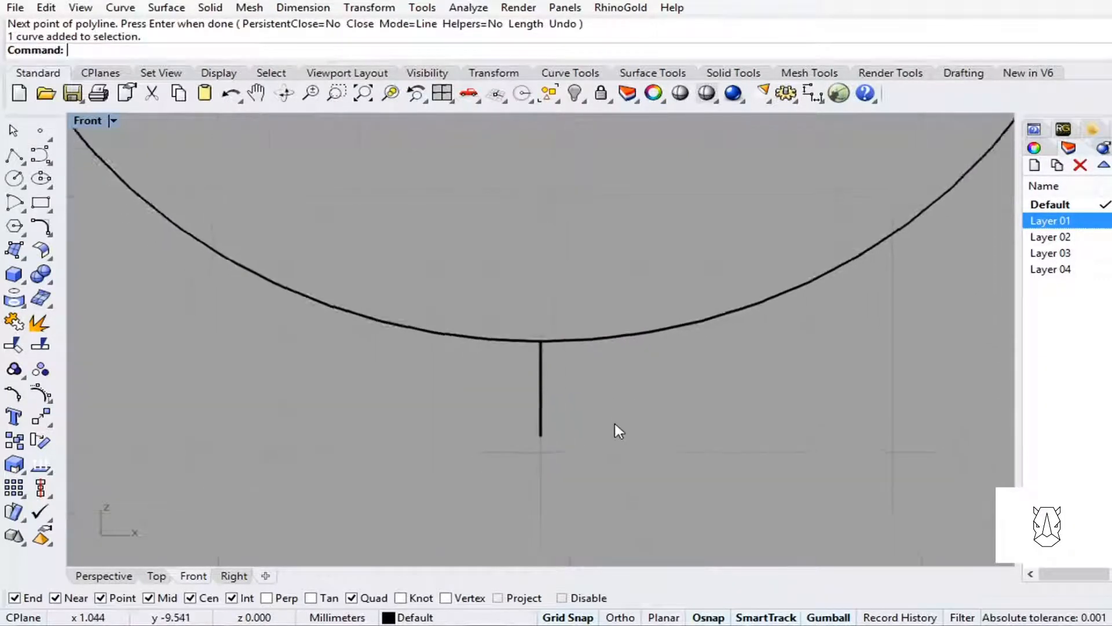
scroll(612, 423, down, 8)
scroll(578, 390, down, 4)
scroll(517, 385, up, 3)
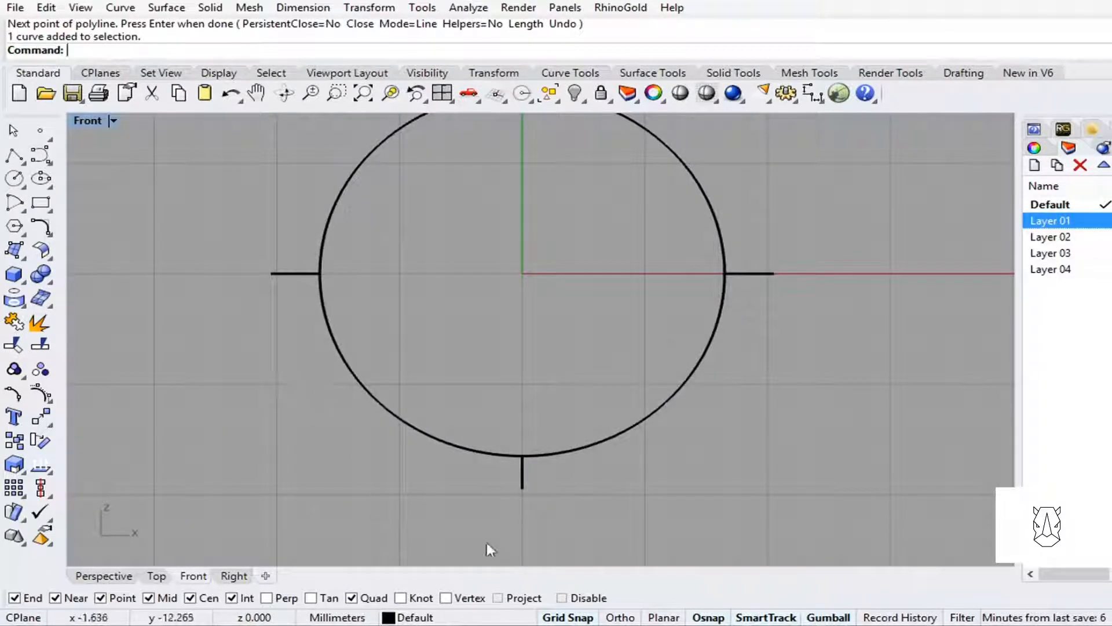
click(22, 219)
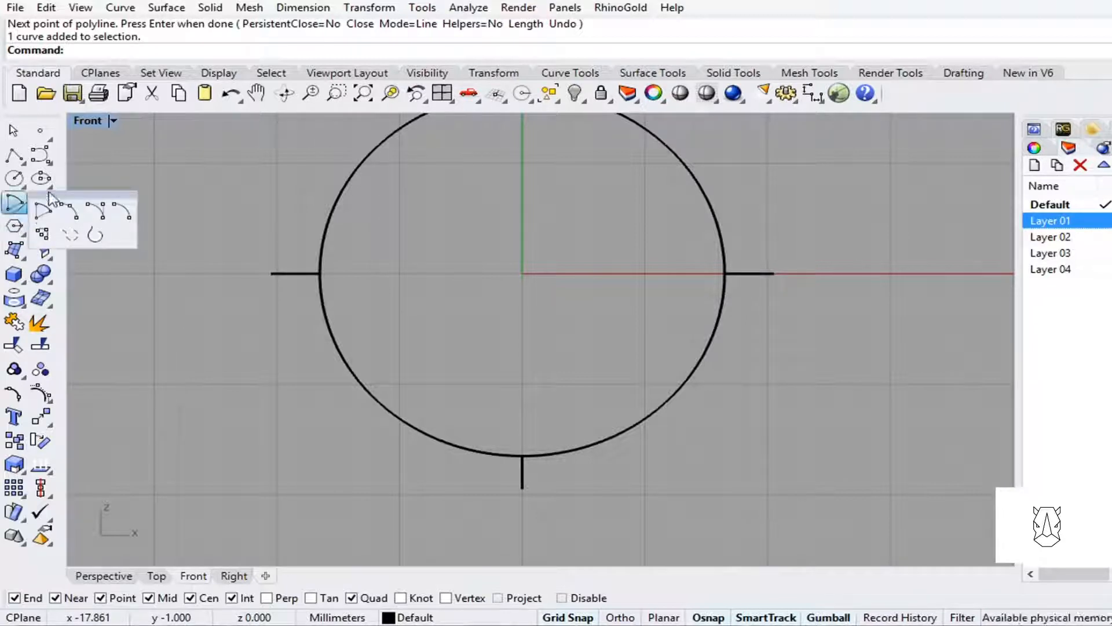
drag(41, 192, 116, 140)
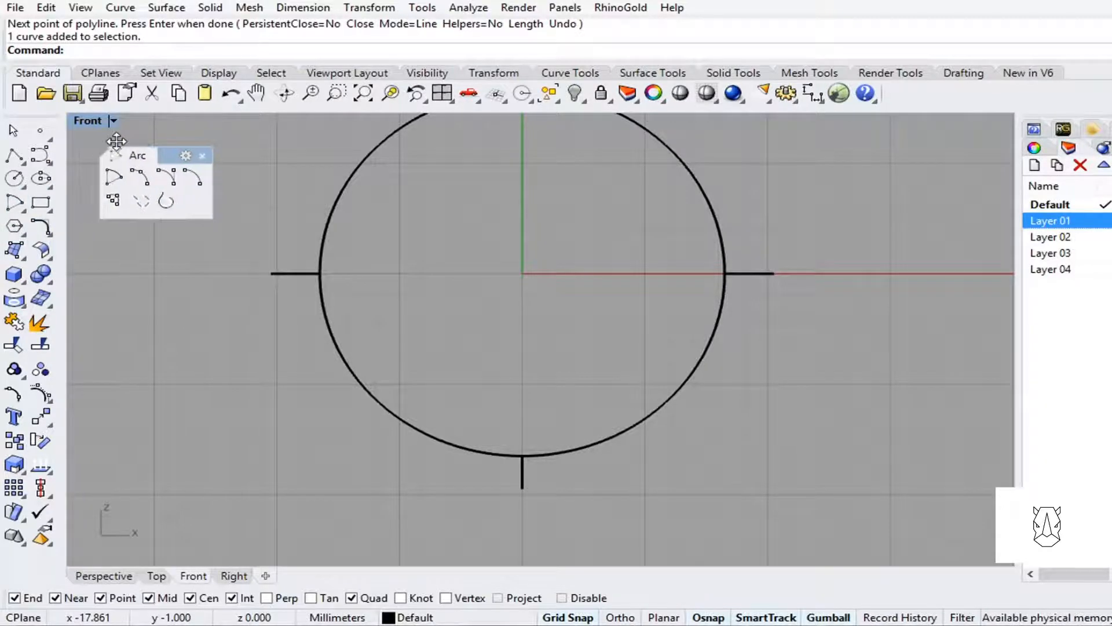
click(140, 178)
click(257, 272)
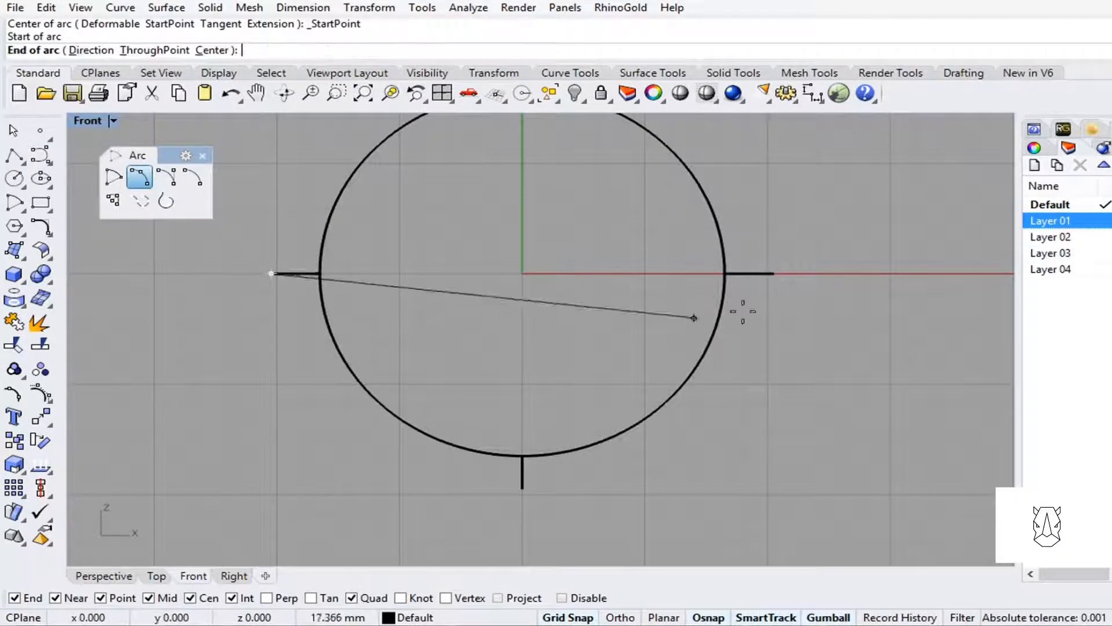
click(775, 273)
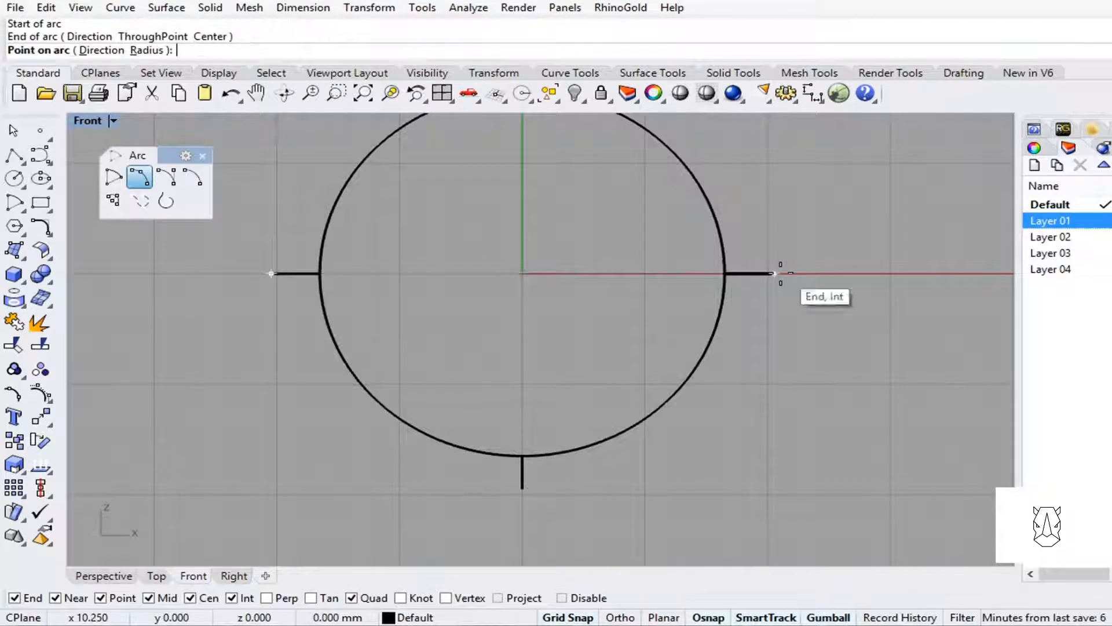
click(523, 488)
Draw a Start, End, Direction arc over the circle between the side lines' outer ends, with a vertical start direction using Ortho.
scroll(498, 347, down, 3)
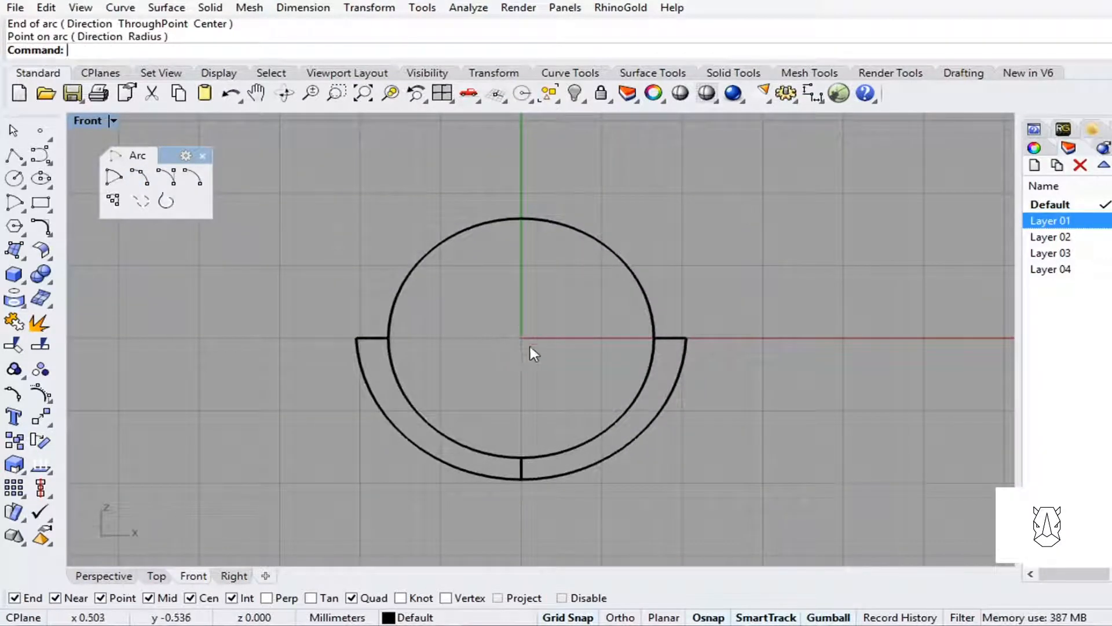
right_drag(530, 346, 546, 322)
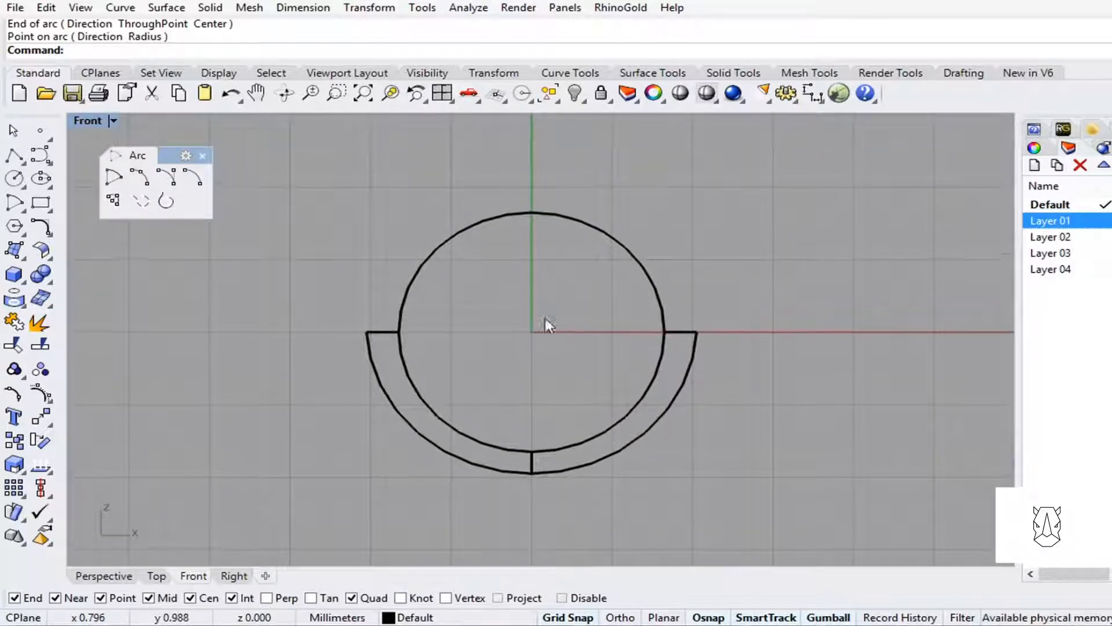
click(168, 178)
click(357, 332)
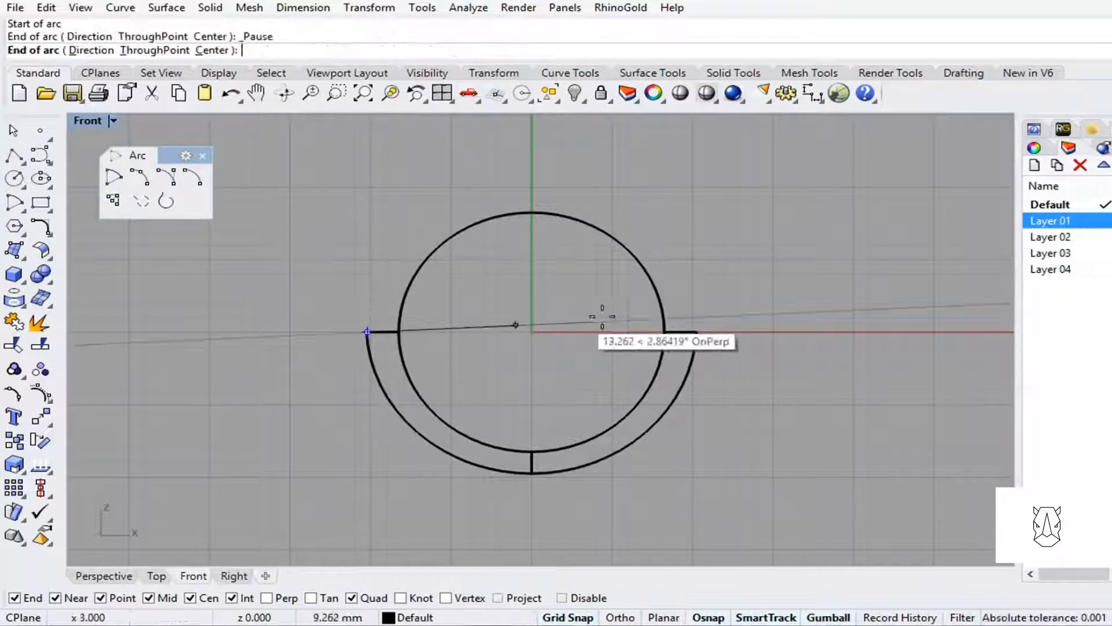
click(703, 334)
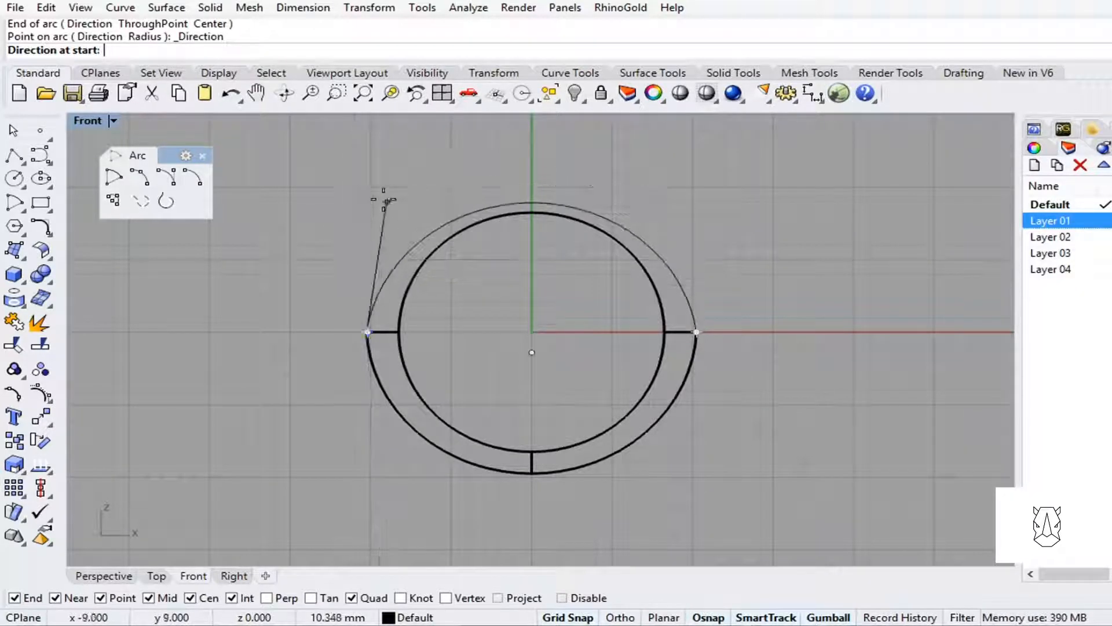
key(F8)
click(367, 174)
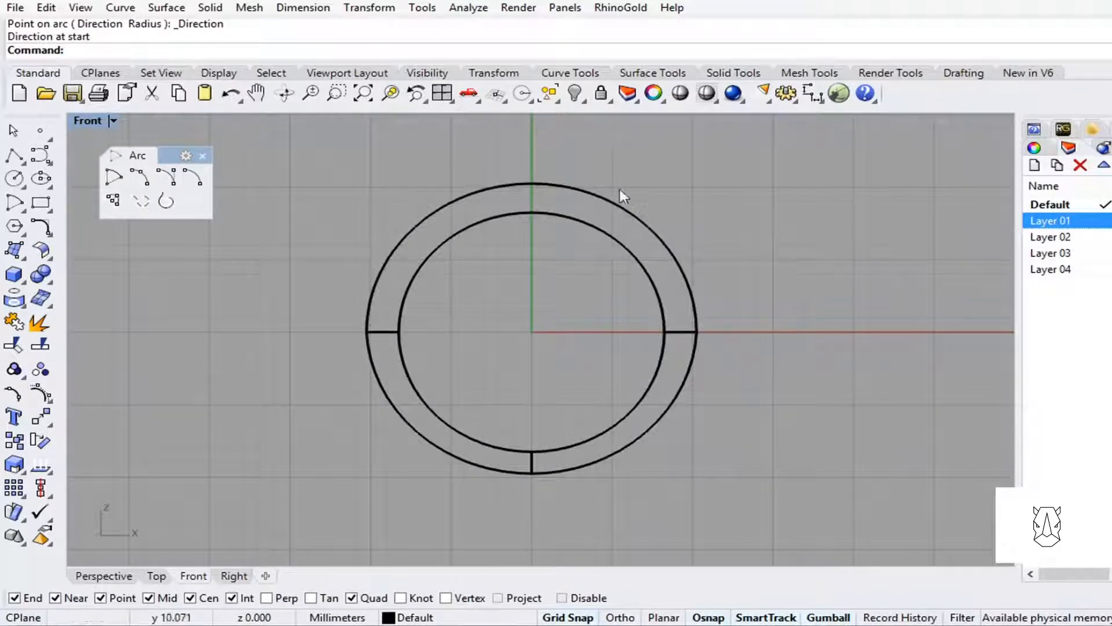
Move the upper arc 3 mm straight up.
click(393, 266)
right_drag(554, 266, 491, 334)
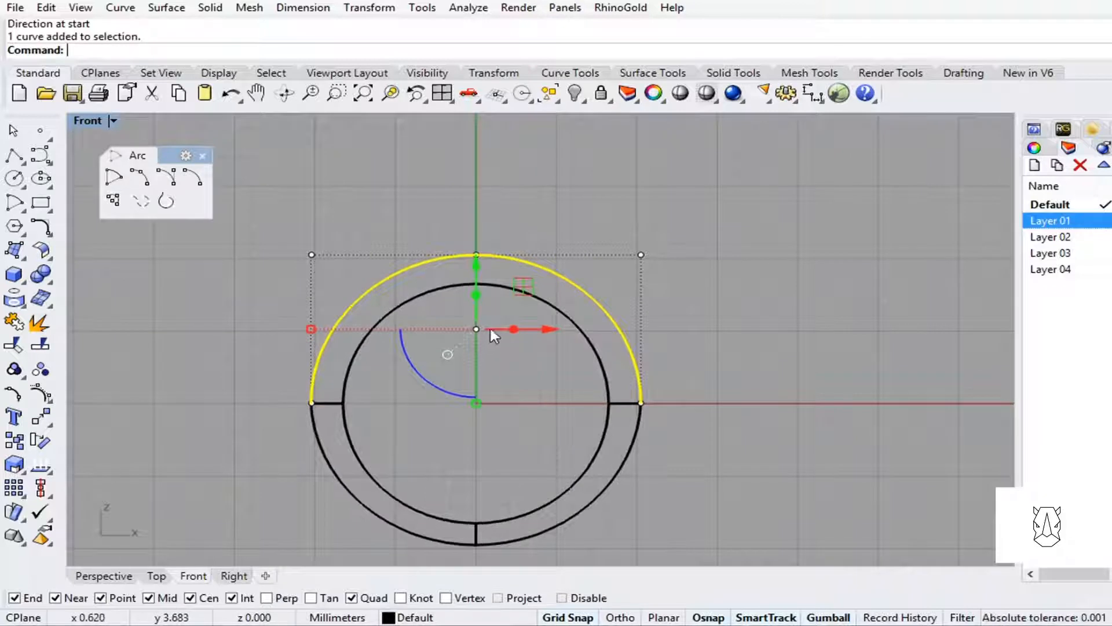
click(476, 266)
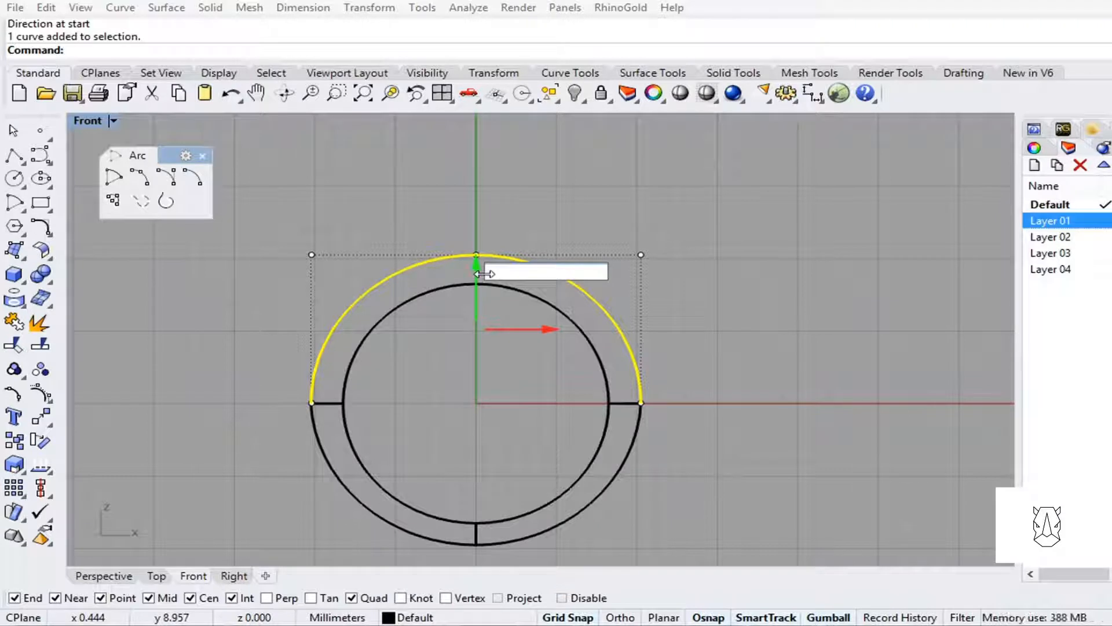
text(3)
key(Return)
click(231, 346)
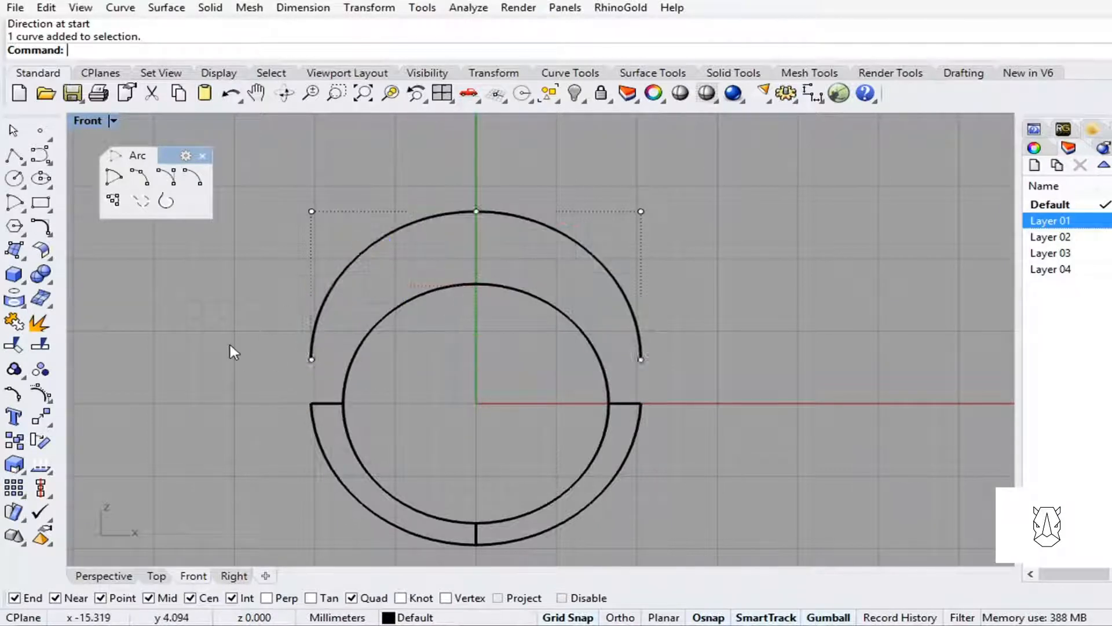
Extend the lower arc's left end with a smooth extension to the upper arc's left endpoint, using the ToPoint option.
right_drag(443, 392, 622, 337)
scroll(552, 322, up, 4)
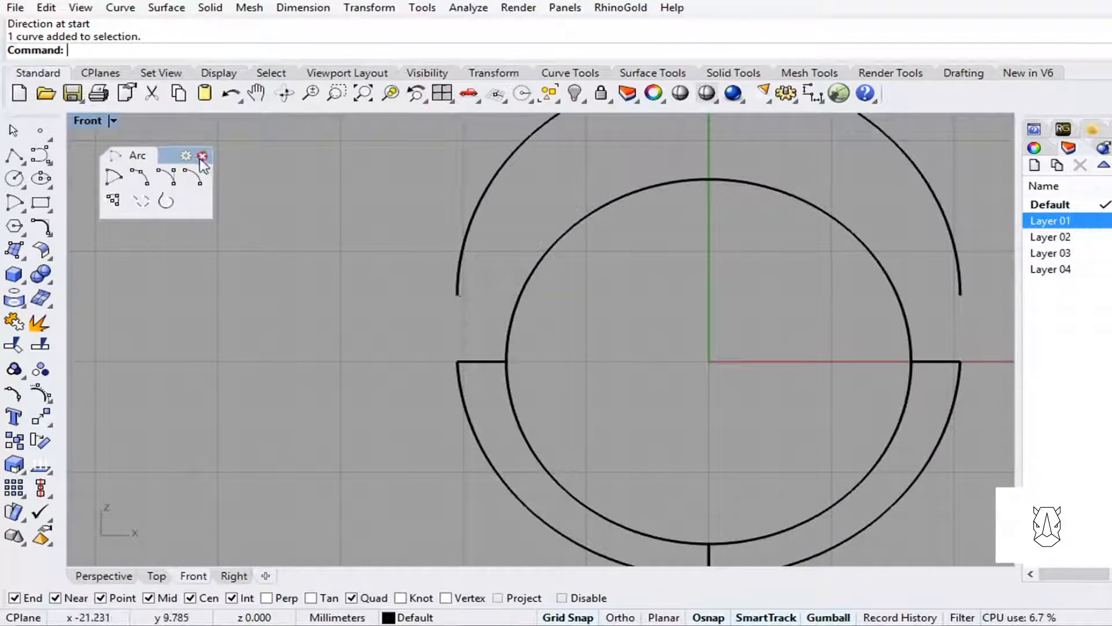
click(50, 235)
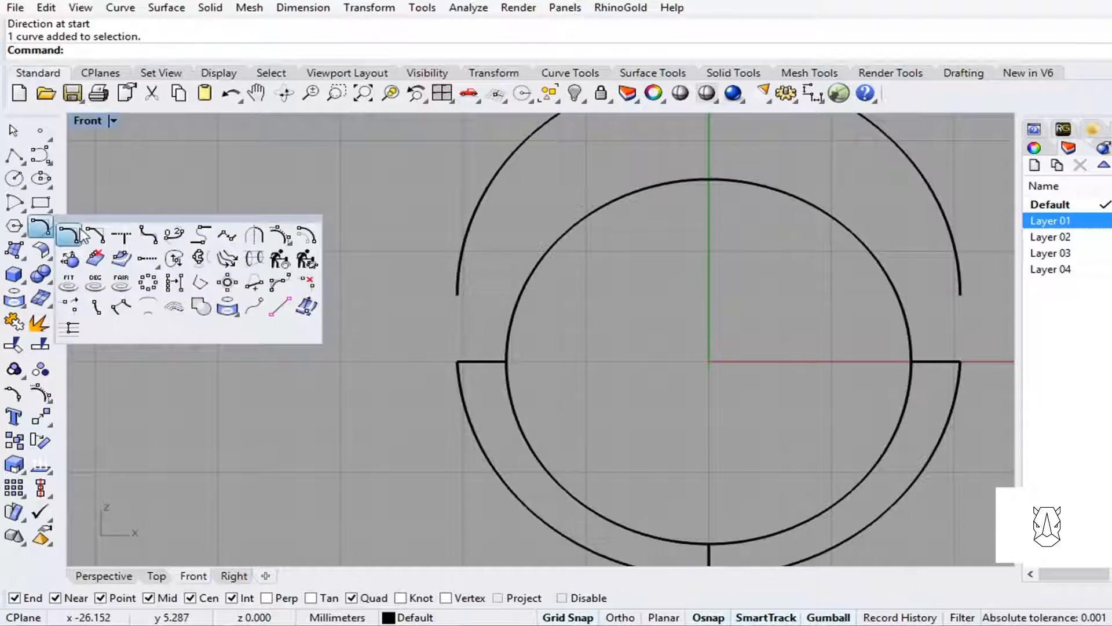
drag(99, 219, 121, 143)
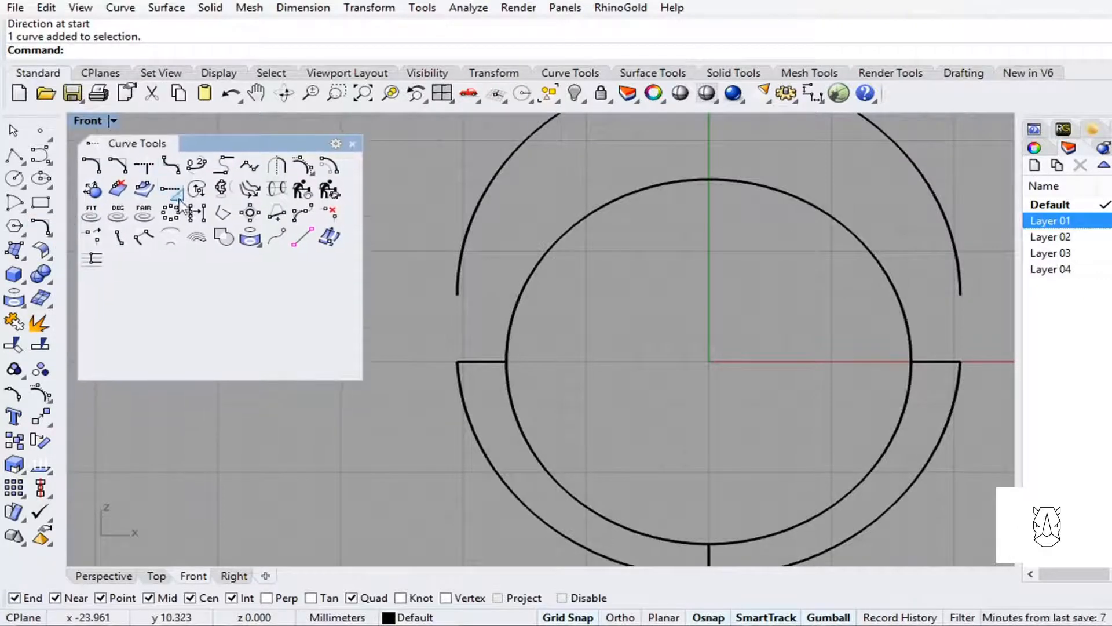
click(144, 166)
drag(179, 180, 111, 402)
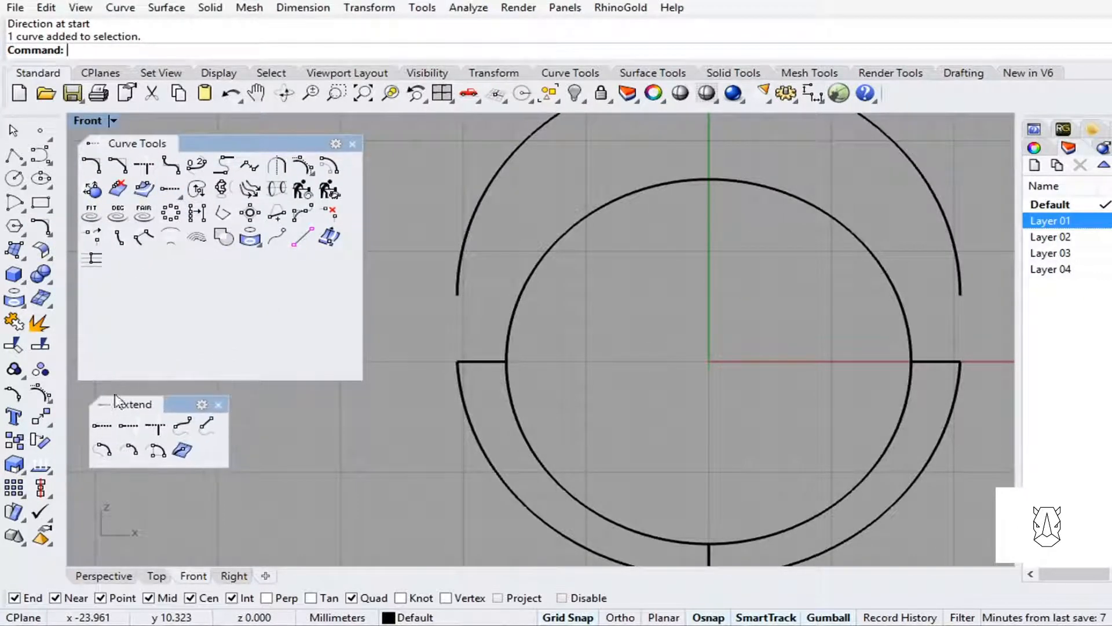
click(181, 427)
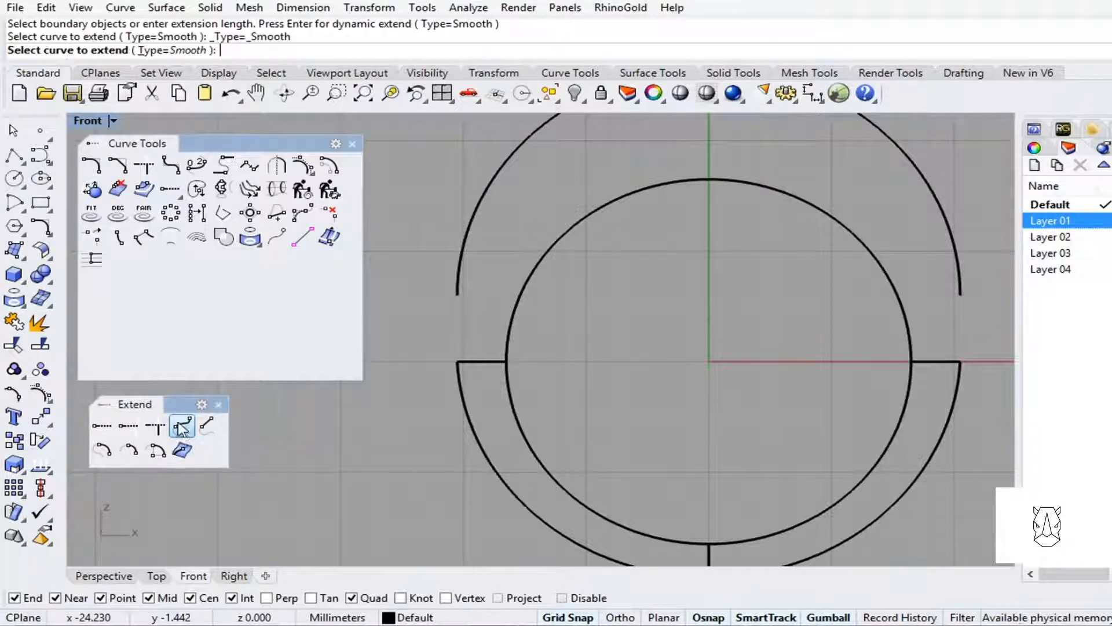
click(461, 370)
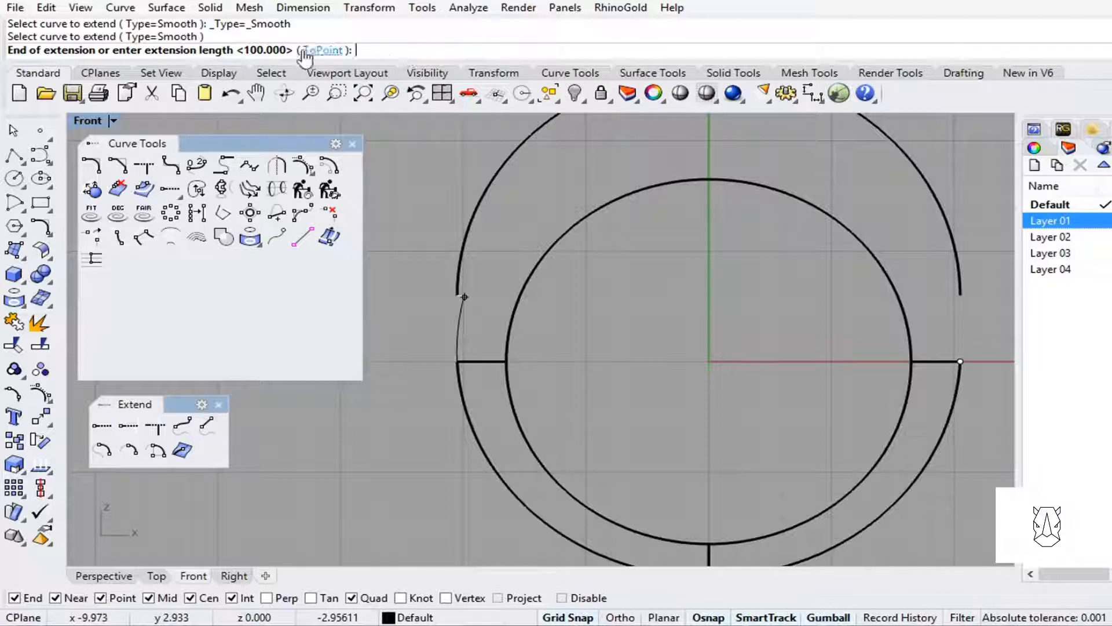
click(322, 50)
click(456, 294)
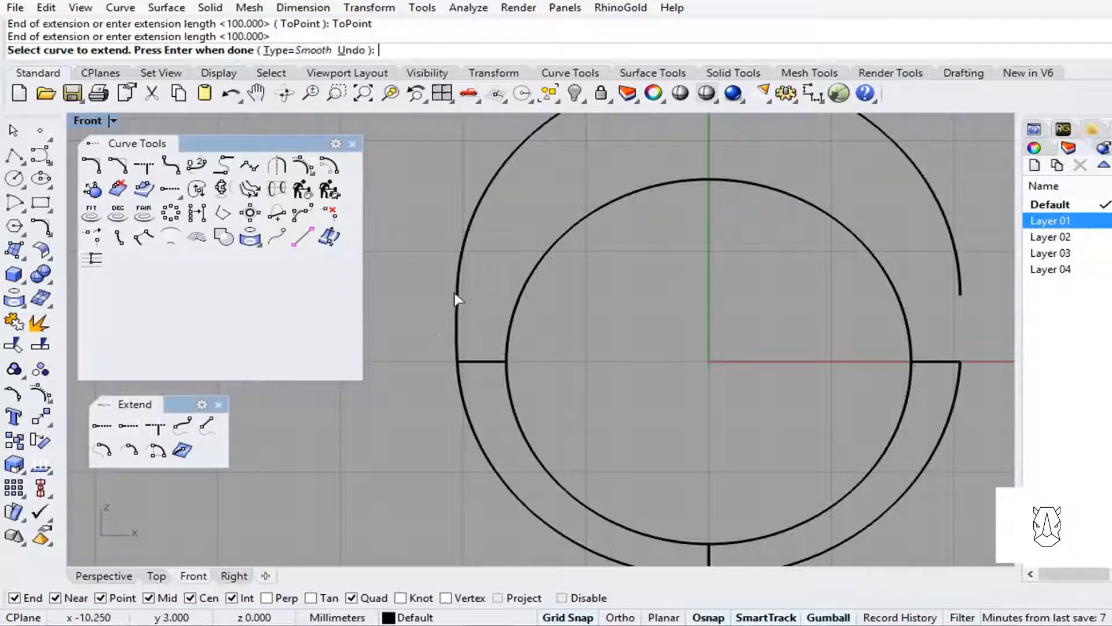
Extend the lower arc's right end smoothly to the upper arc's right endpoint with ToPoint, and close the curve tool palettes.
click(960, 374)
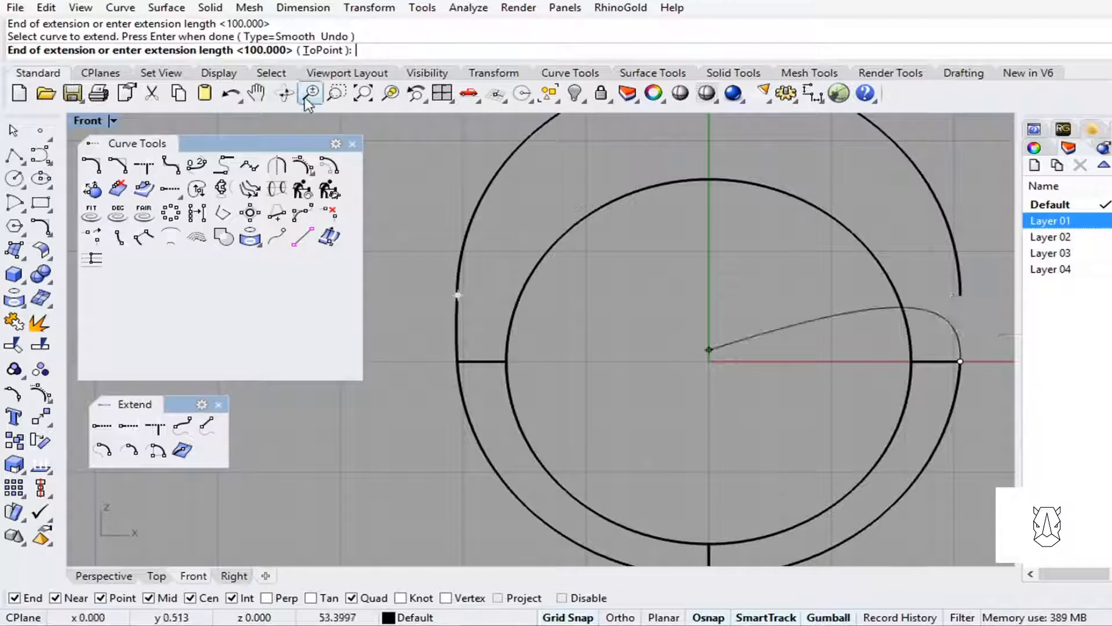
click(324, 50)
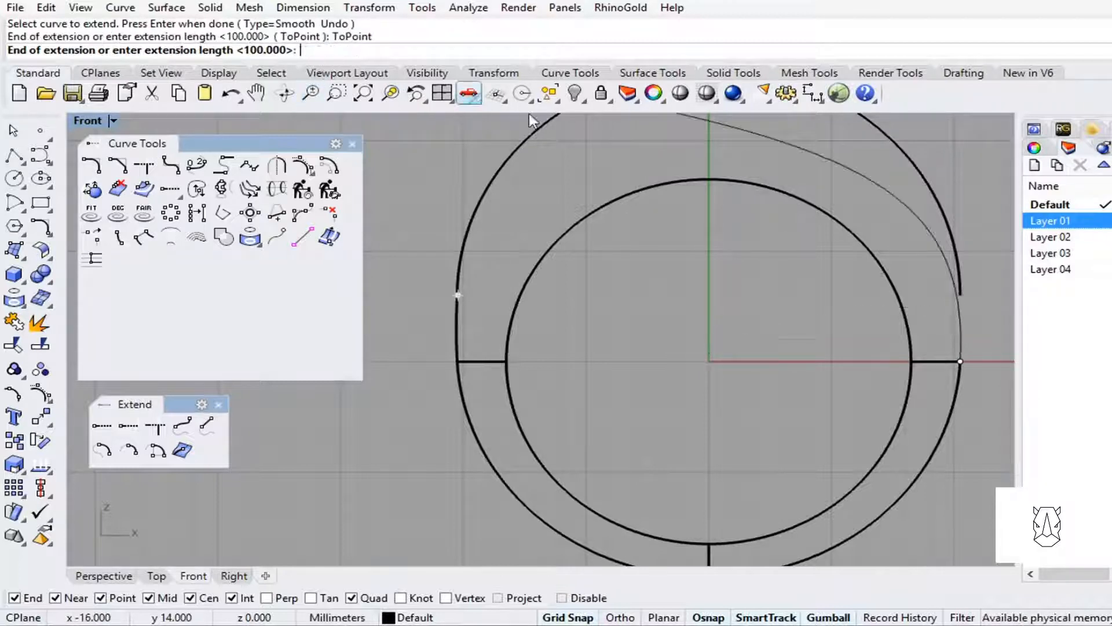
click(974, 298)
right_drag(888, 278, 724, 320)
scroll(831, 307, down, 4)
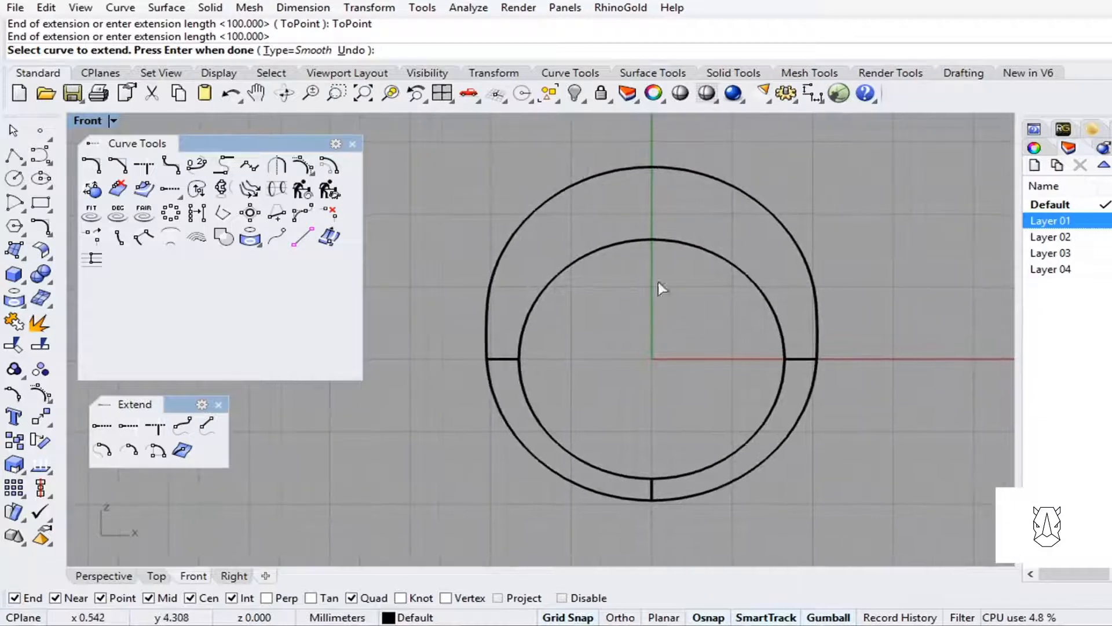
click(218, 404)
click(352, 144)
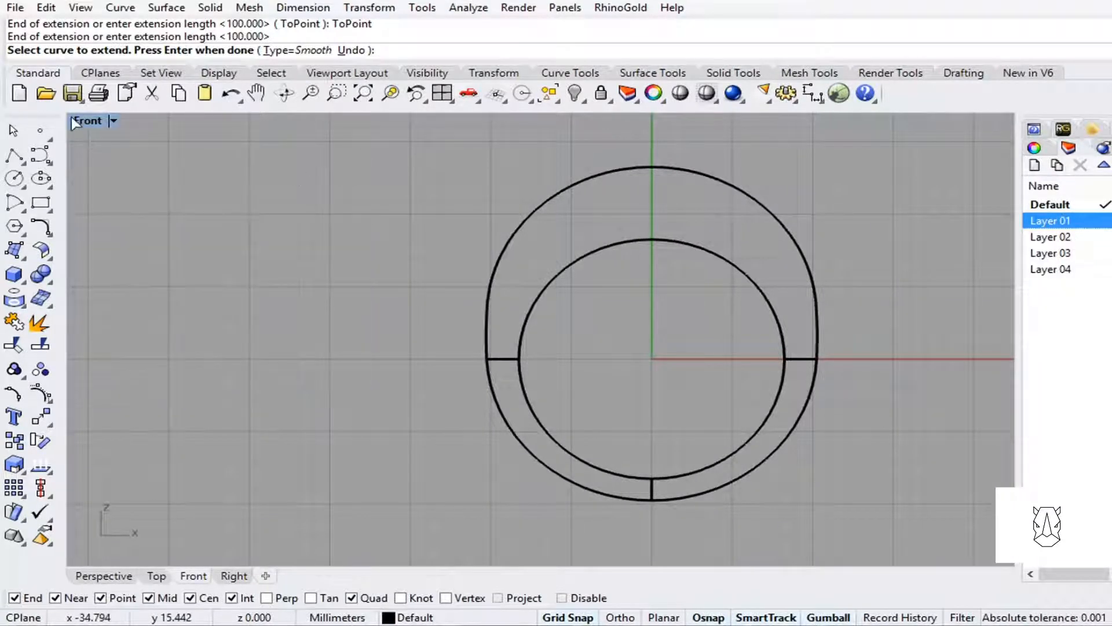
Finish the extension and join the upper arc with the extended lower arc into one closed outer curve.
double_click(81, 120)
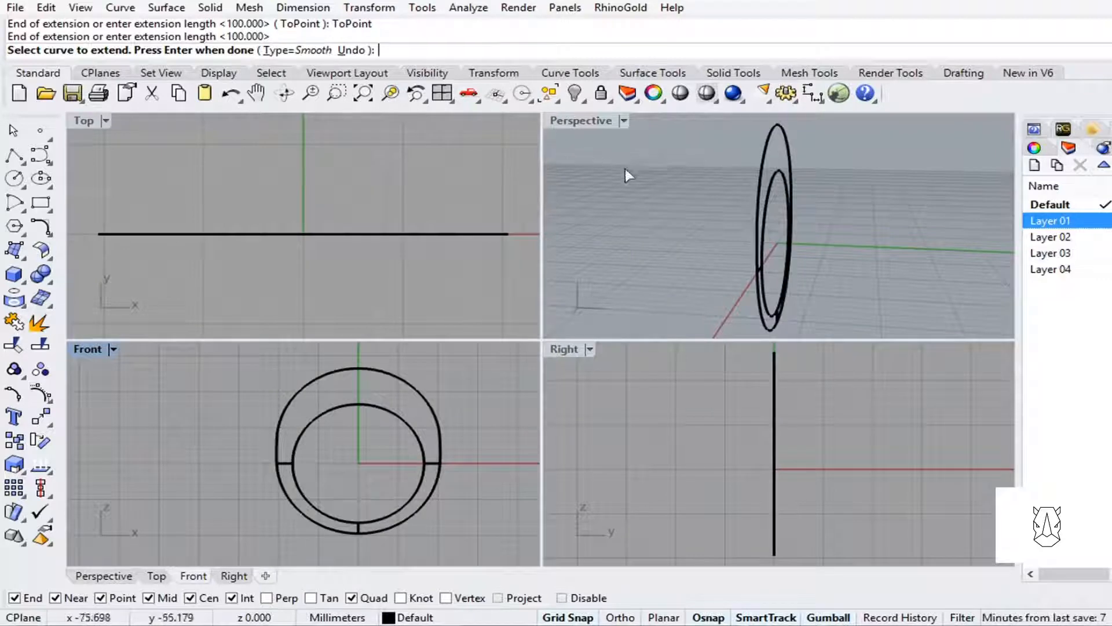
right_drag(625, 173, 933, 253)
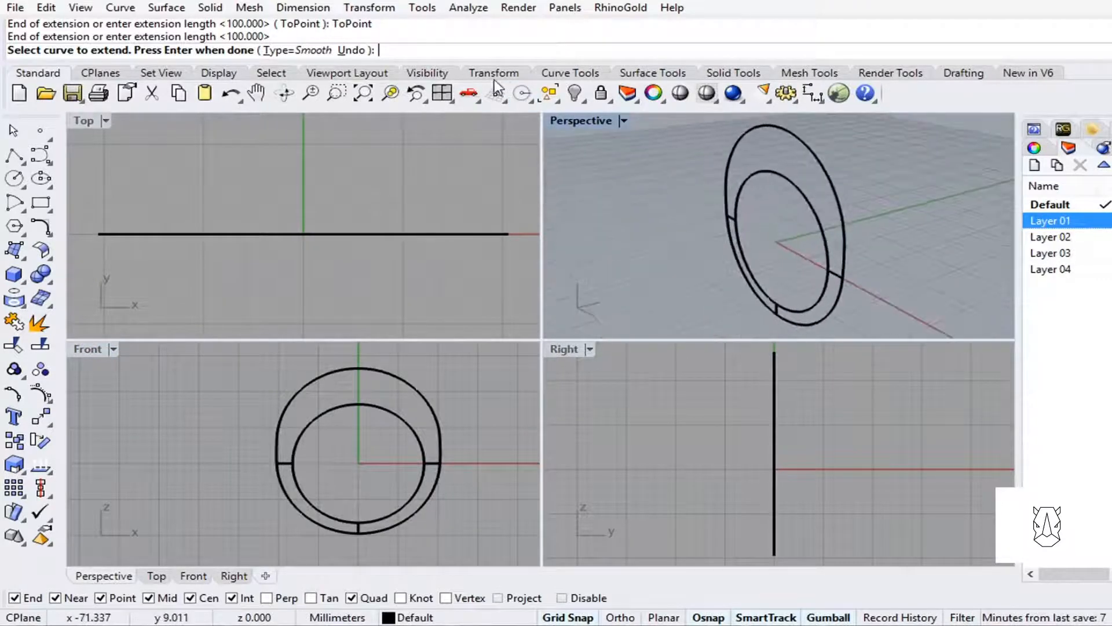
click(441, 92)
right_drag(693, 251, 692, 238)
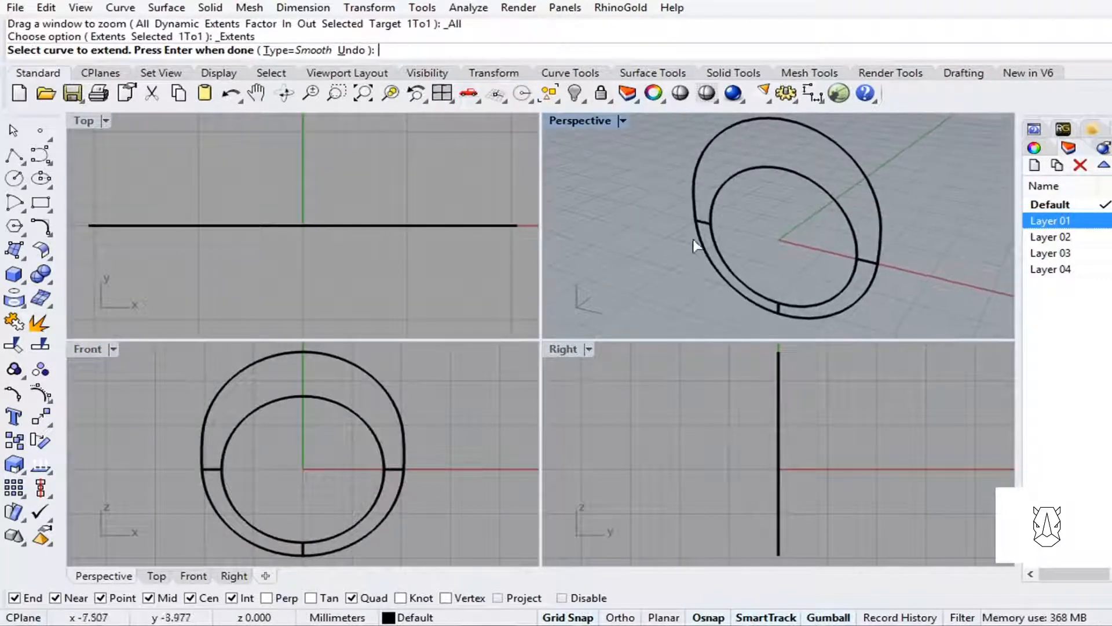
click(360, 366)
key(Return)
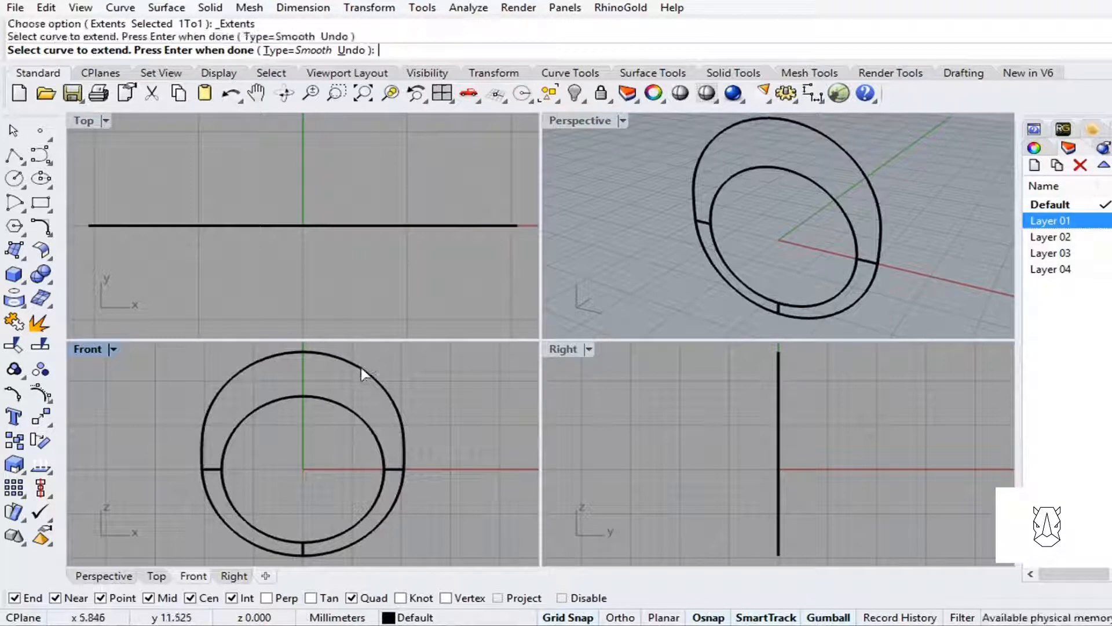
click(361, 366)
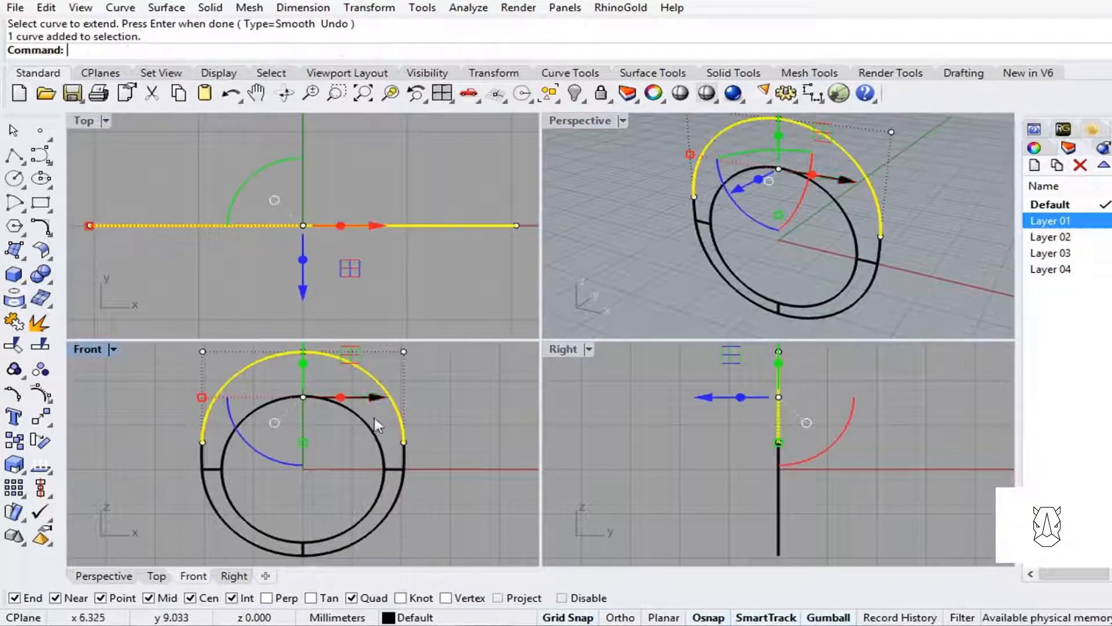
shift+click(381, 522)
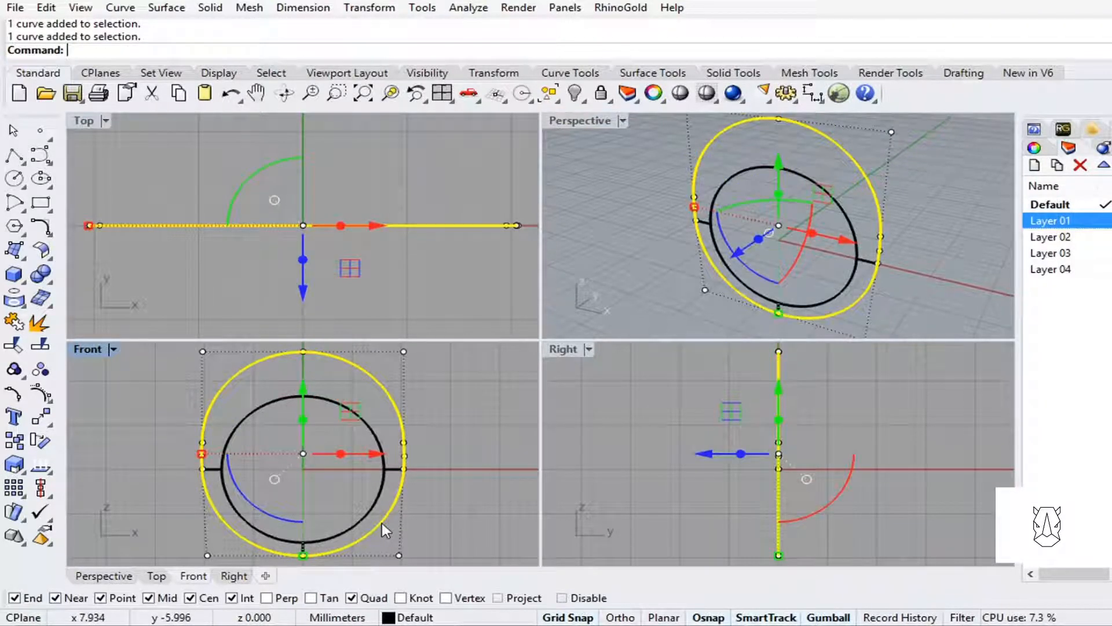
click(14, 322)
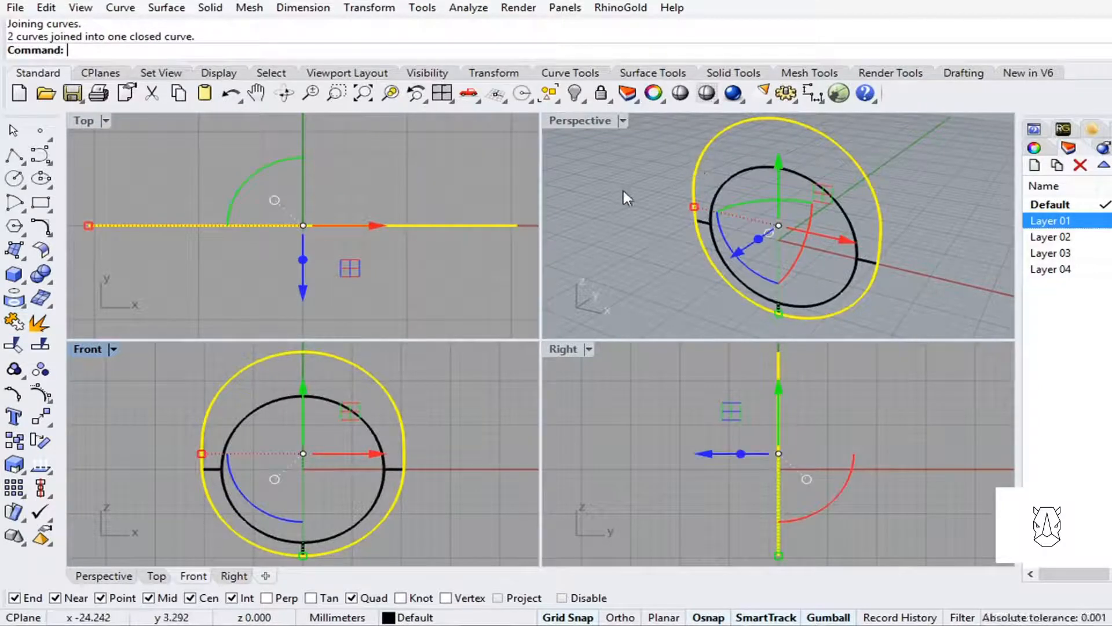
Move the closed outer curve's seam point to its lowest point, at the lower end of the short vertical line.
click(40, 227)
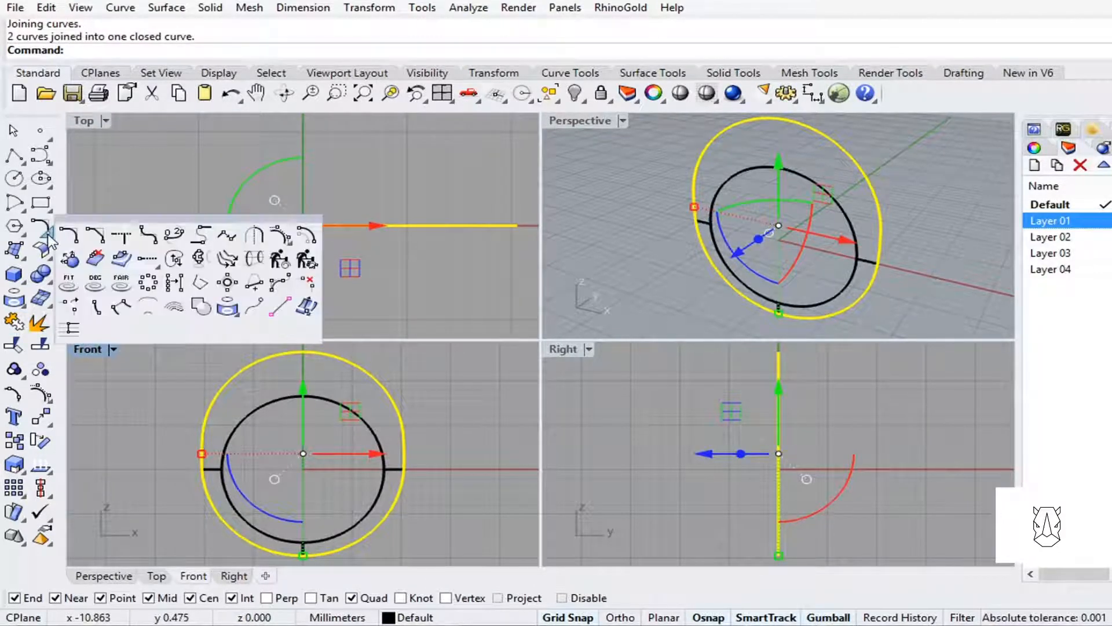
click(176, 260)
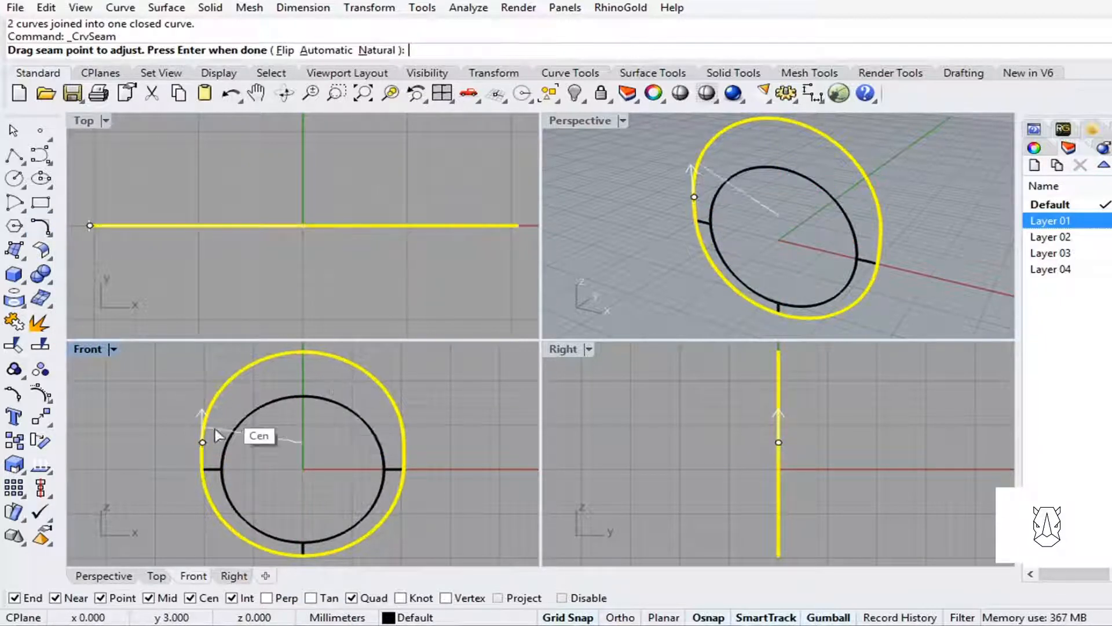
double_click(93, 353)
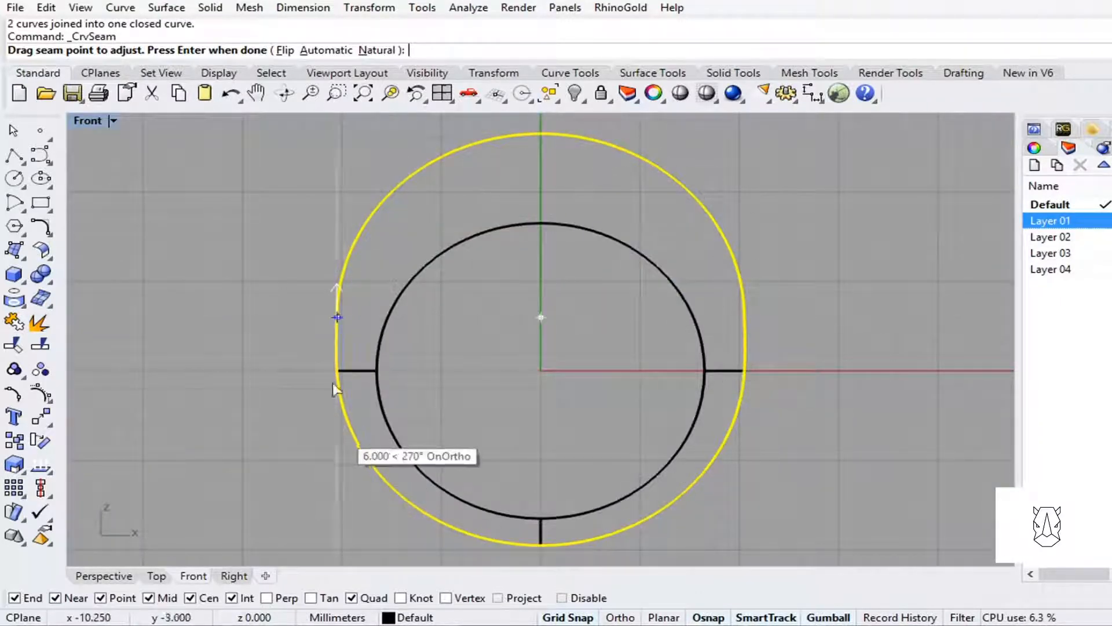
click(337, 317)
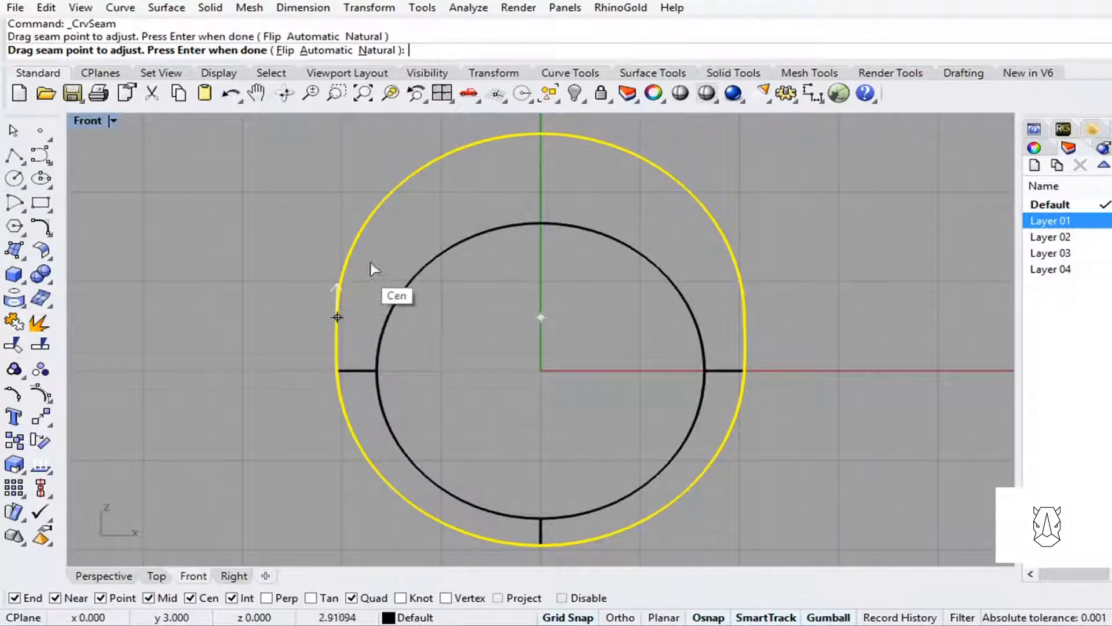
click(540, 548)
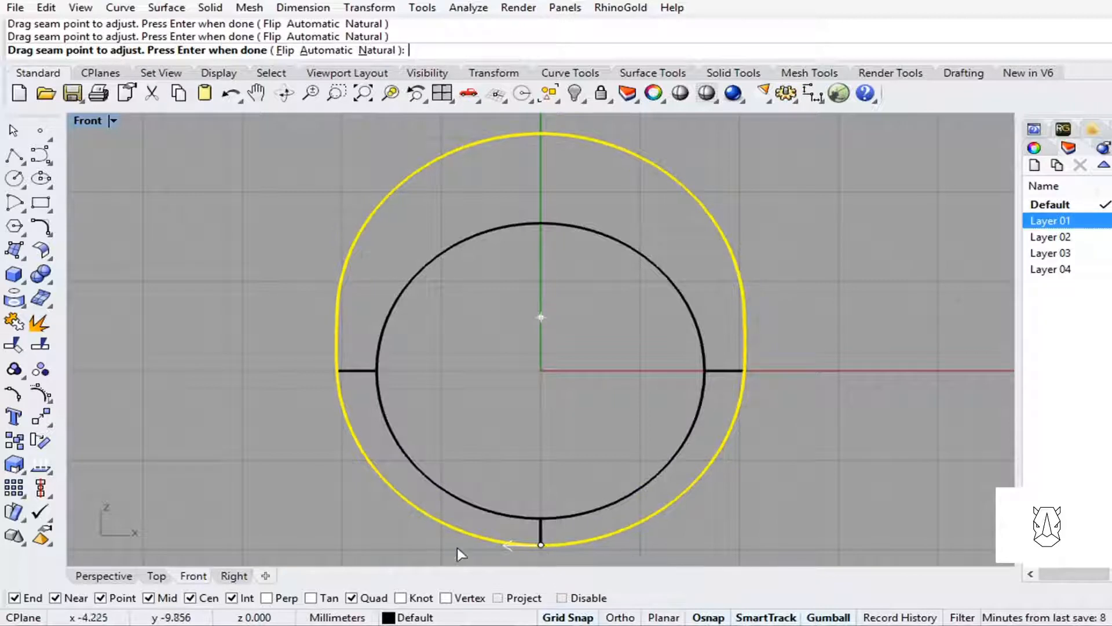
key(Return)
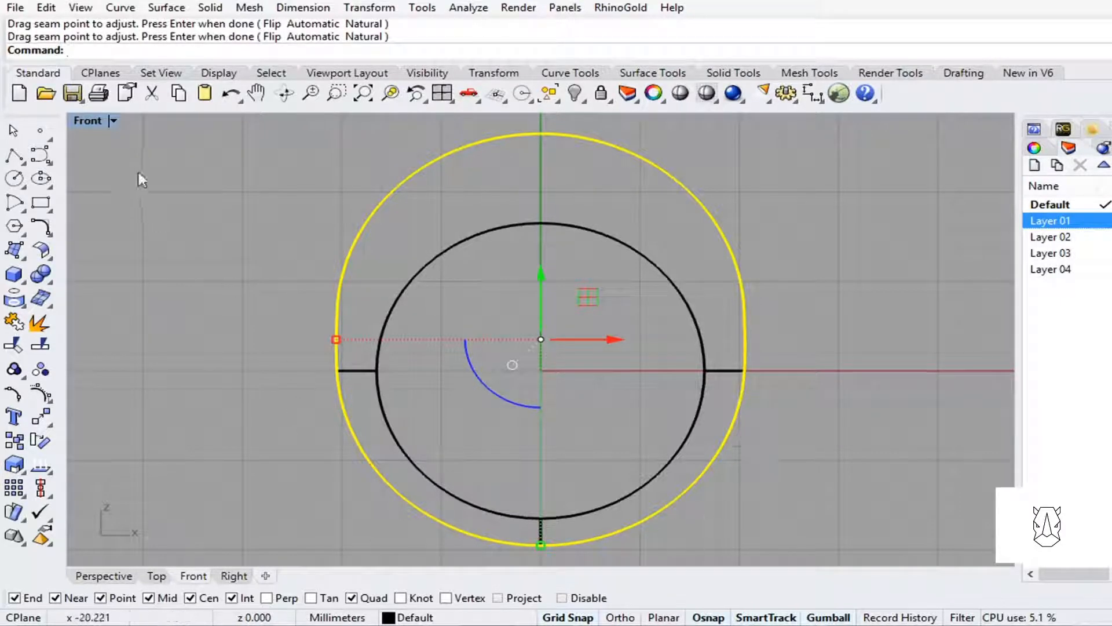
double_click(87, 121)
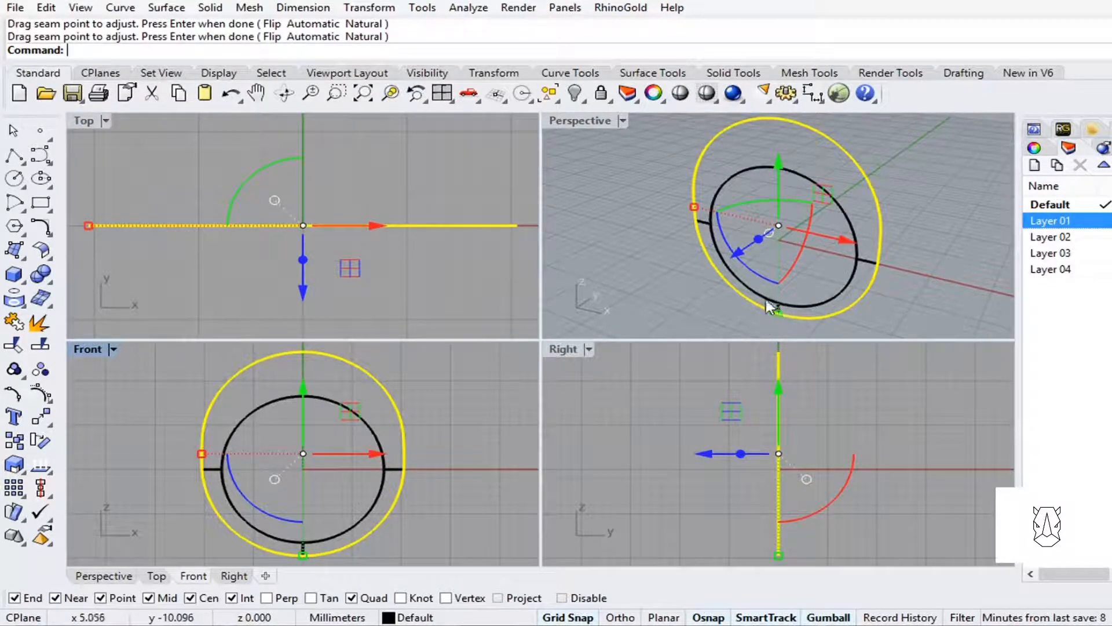
right_drag(770, 307, 720, 274)
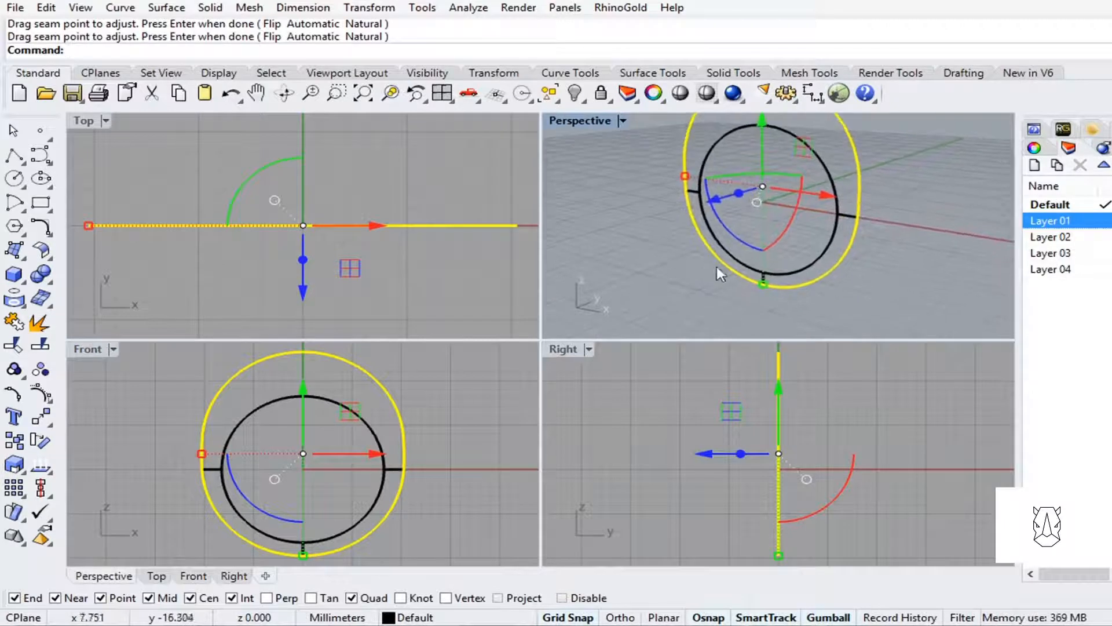
scroll(762, 284, up, 3)
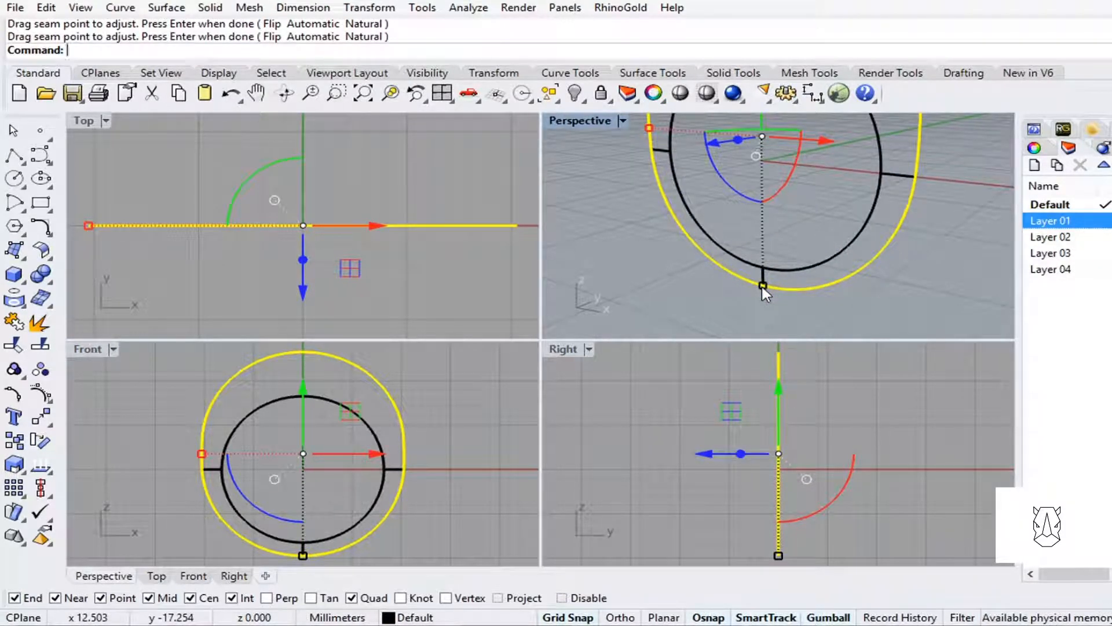
Rebuild the closed outer curve with a point count of 25 and degree 3, deleting the input curve.
mouse_move(766, 294)
mouse_down()
mouse_move(767, 281)
mouse_move(776, 288)
mouse_up()
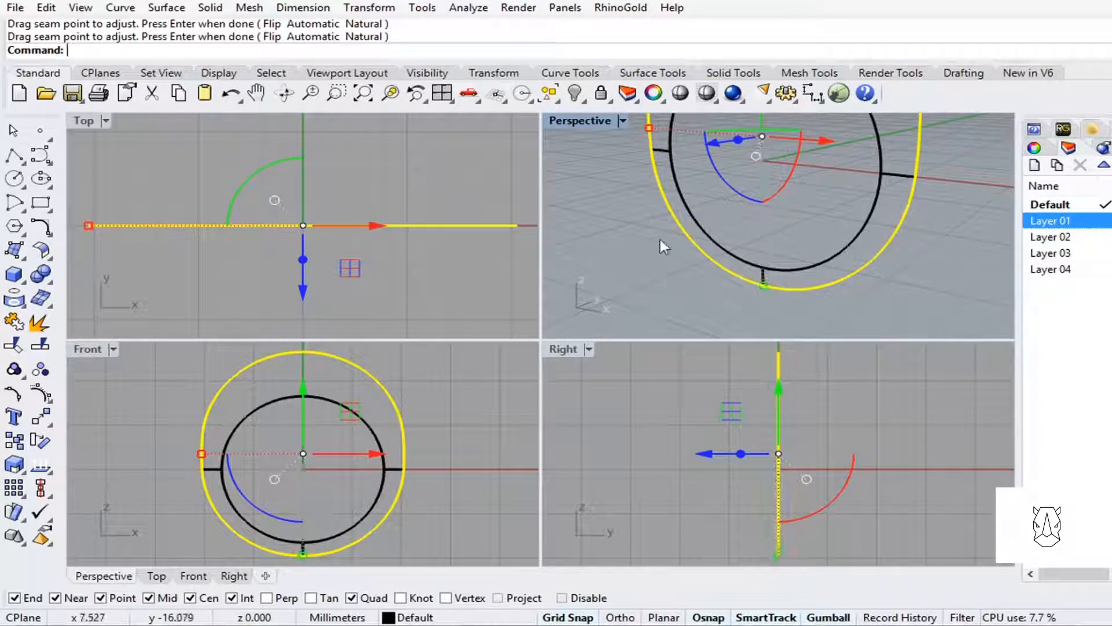
shift+right_drag(667, 231, 671, 263)
scroll(672, 266, down, 3)
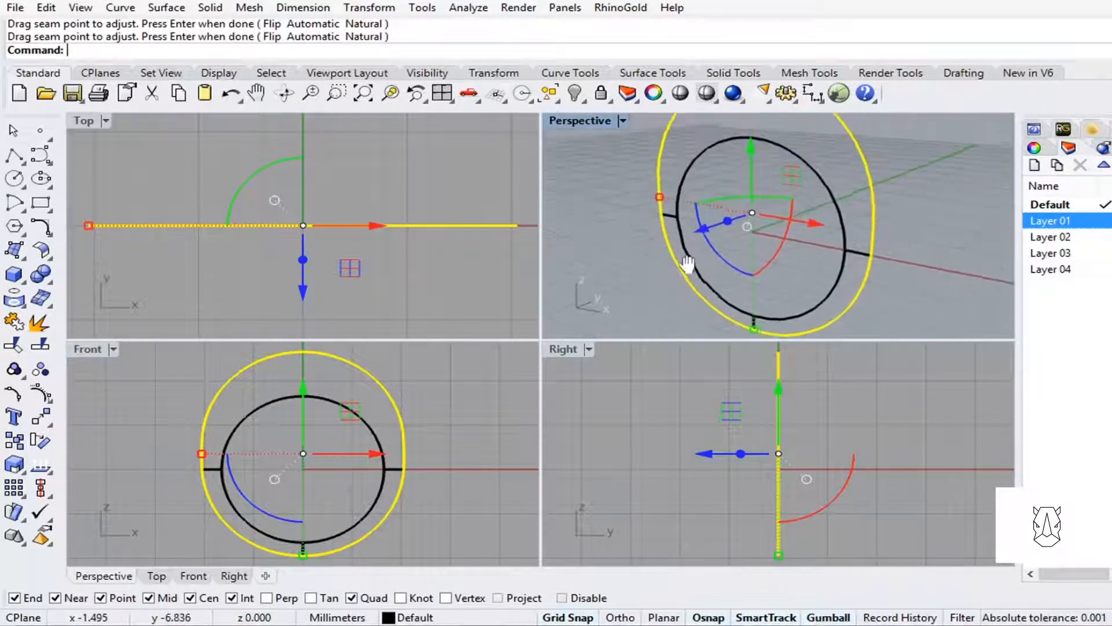
key(Escape)
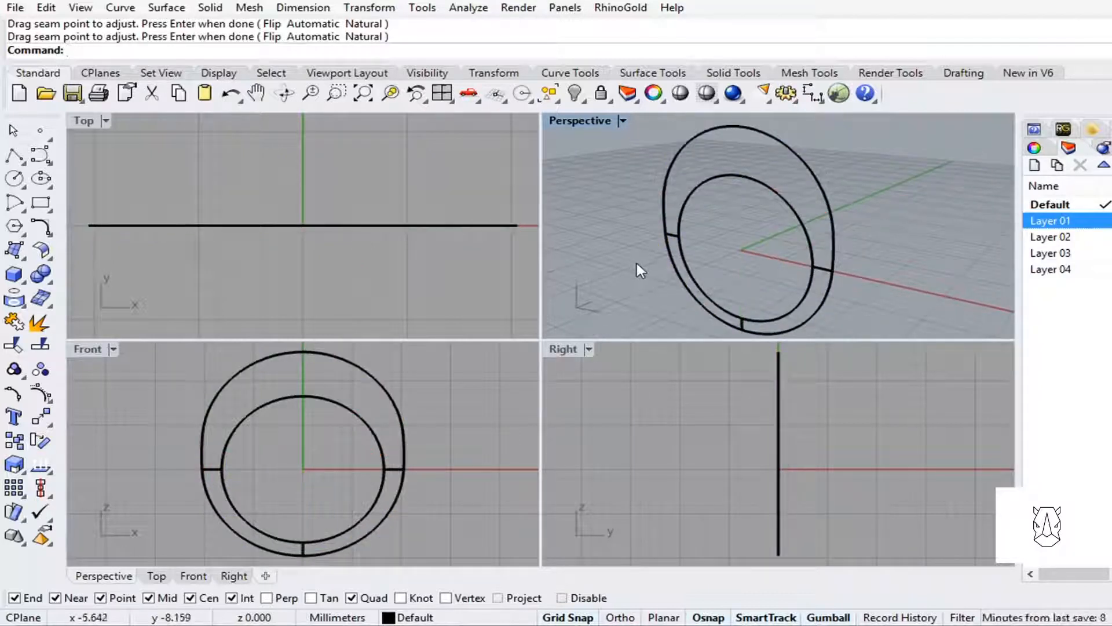
click(667, 168)
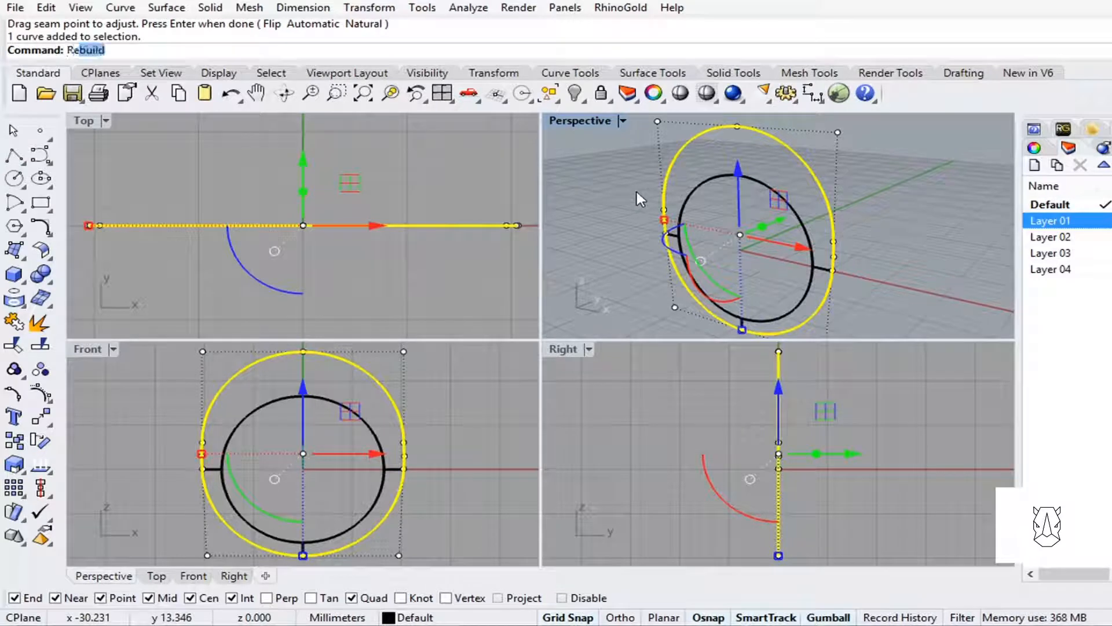
text(Reb)
key(Return)
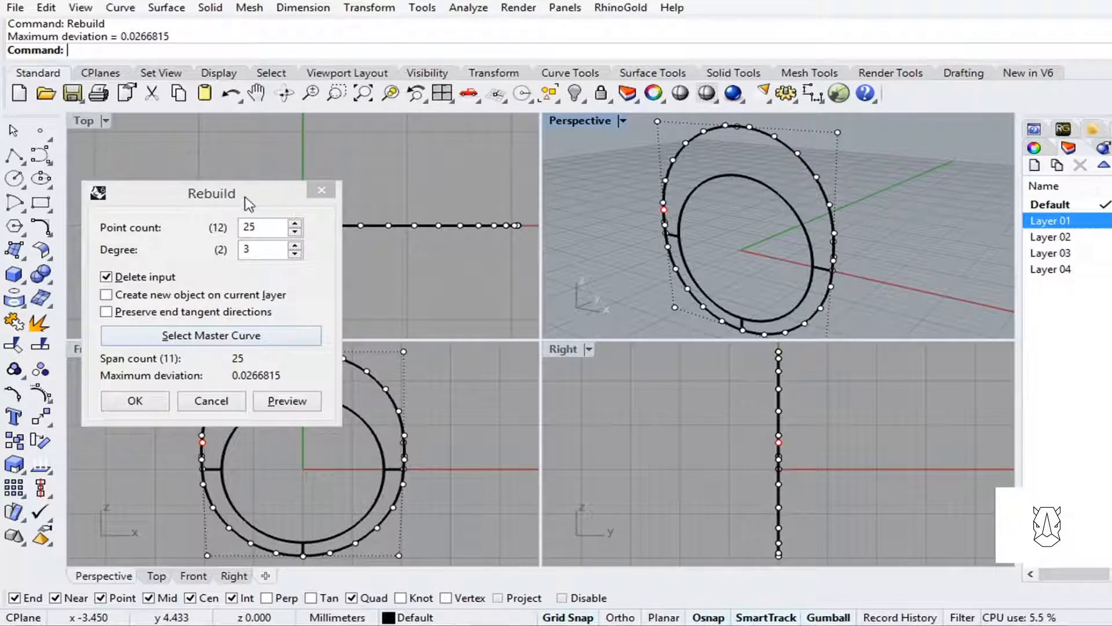
drag(247, 203, 677, 174)
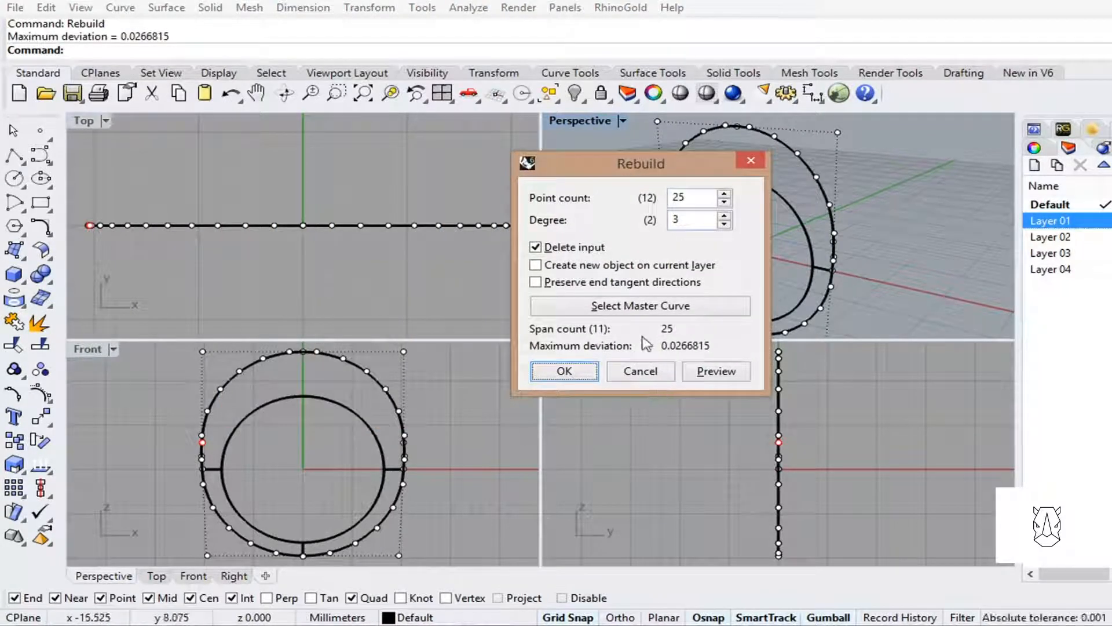
click(585, 372)
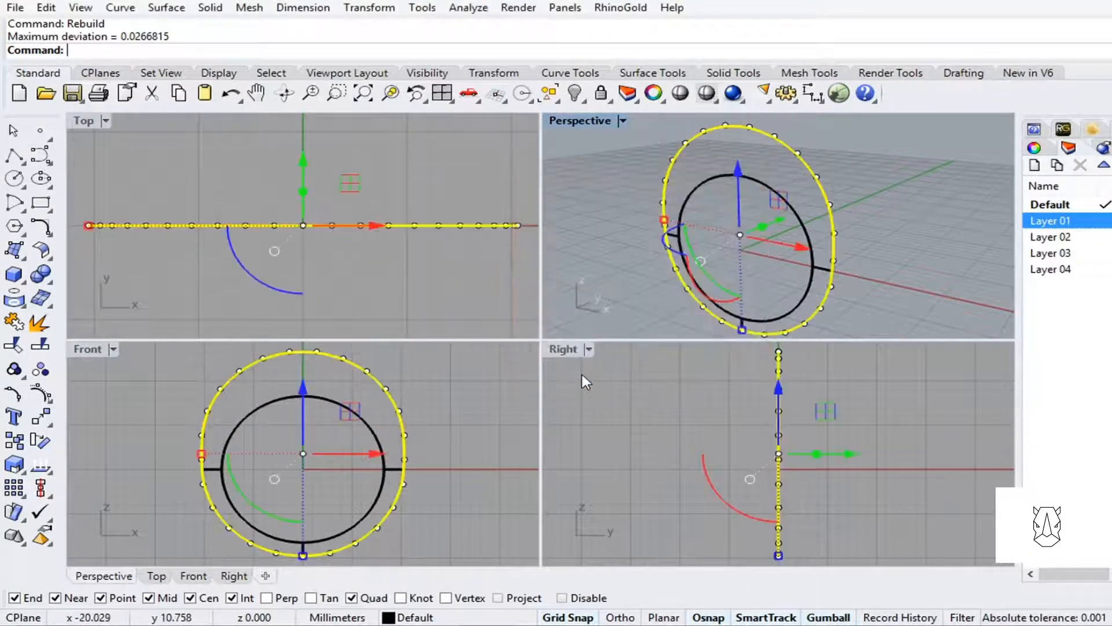
click(451, 401)
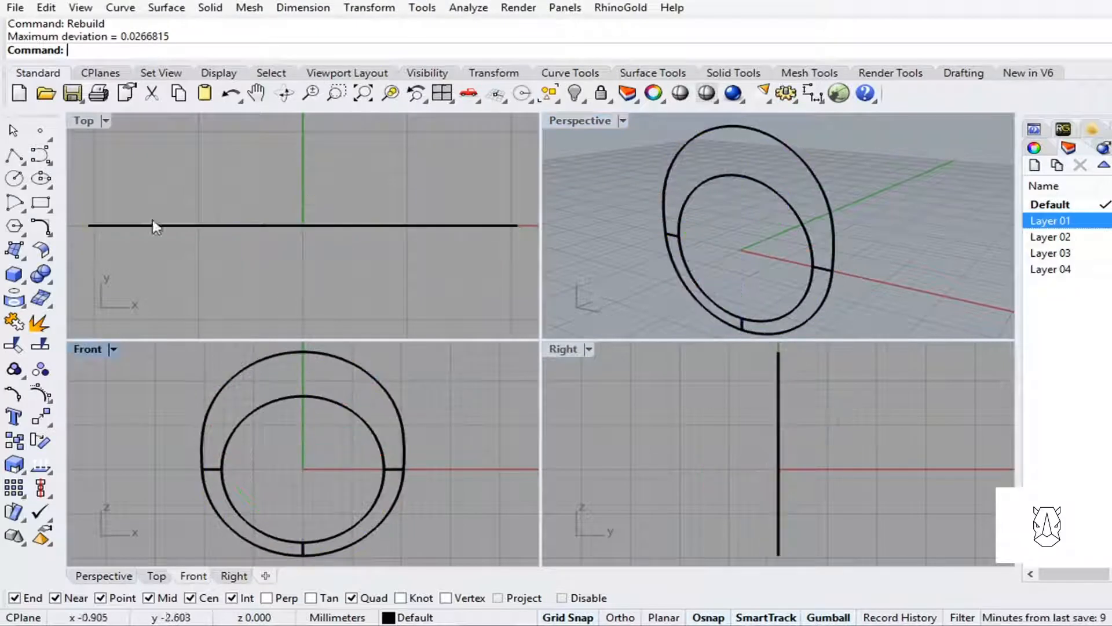
Draw a line from its midpoint at the inner circle's highest point, extending 5 mm to each side perpendicular to the ring profile.
click(14, 157)
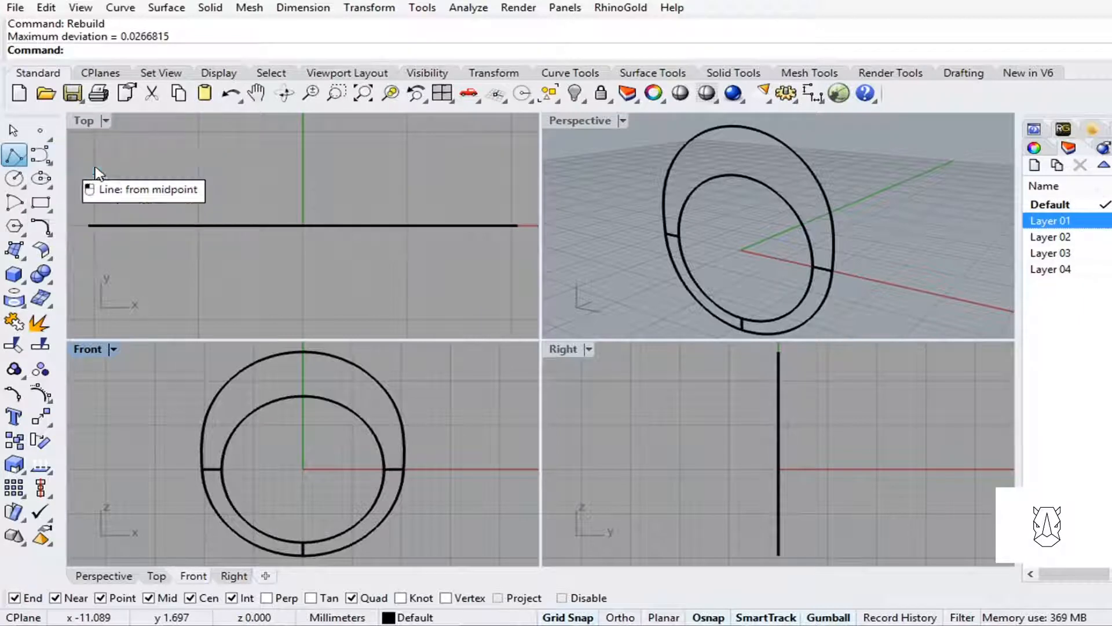
click(96, 165)
click(740, 174)
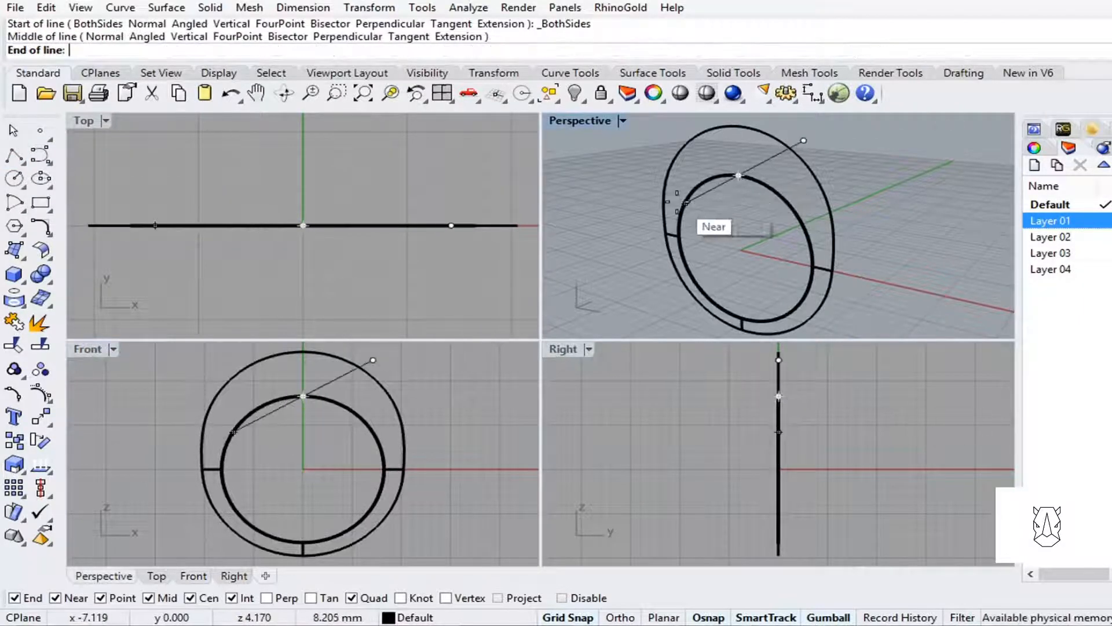
double_click(581, 121)
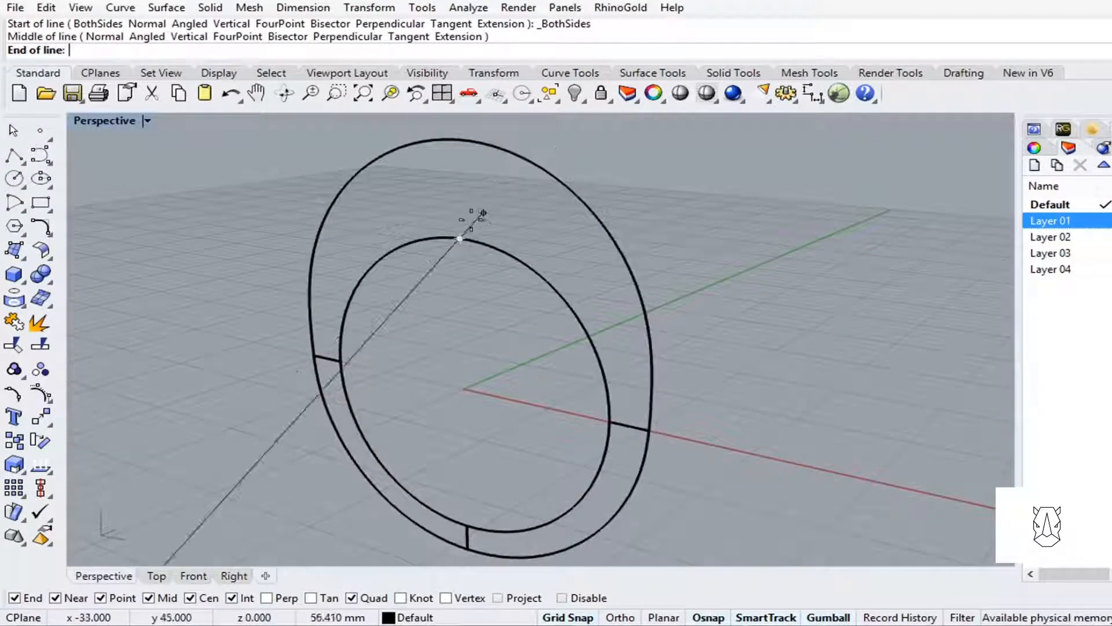
double_click(113, 121)
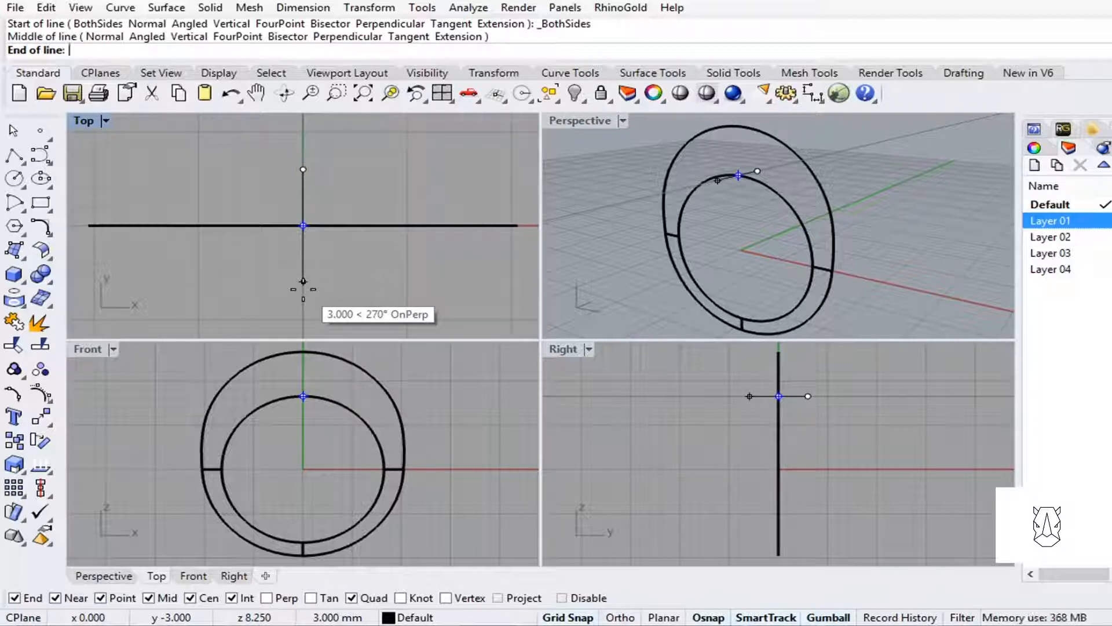
key(F8)
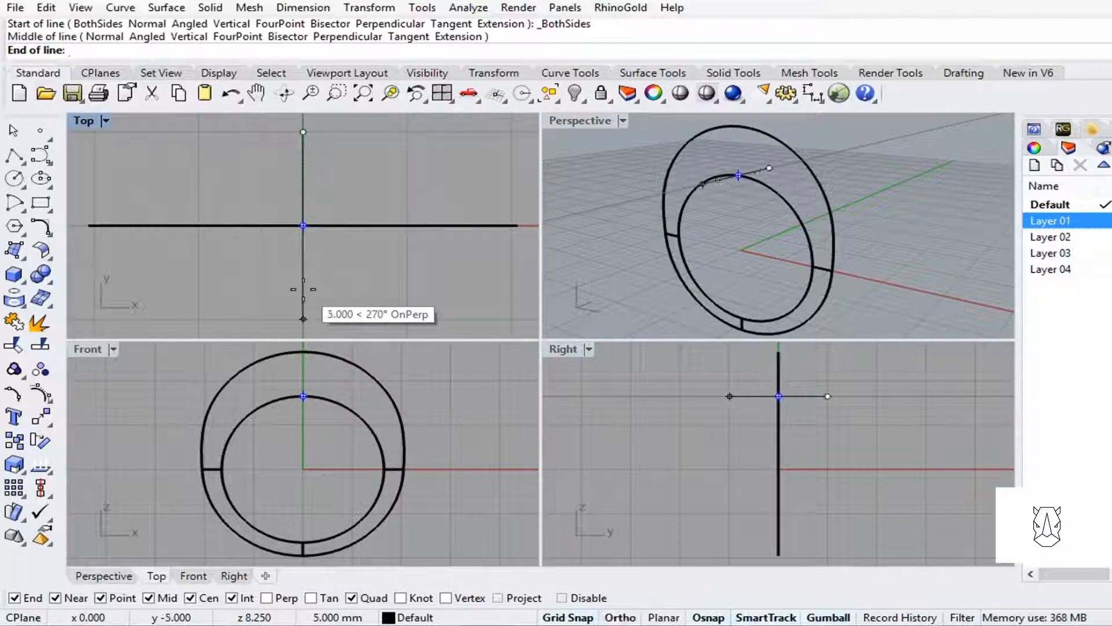
key(Return)
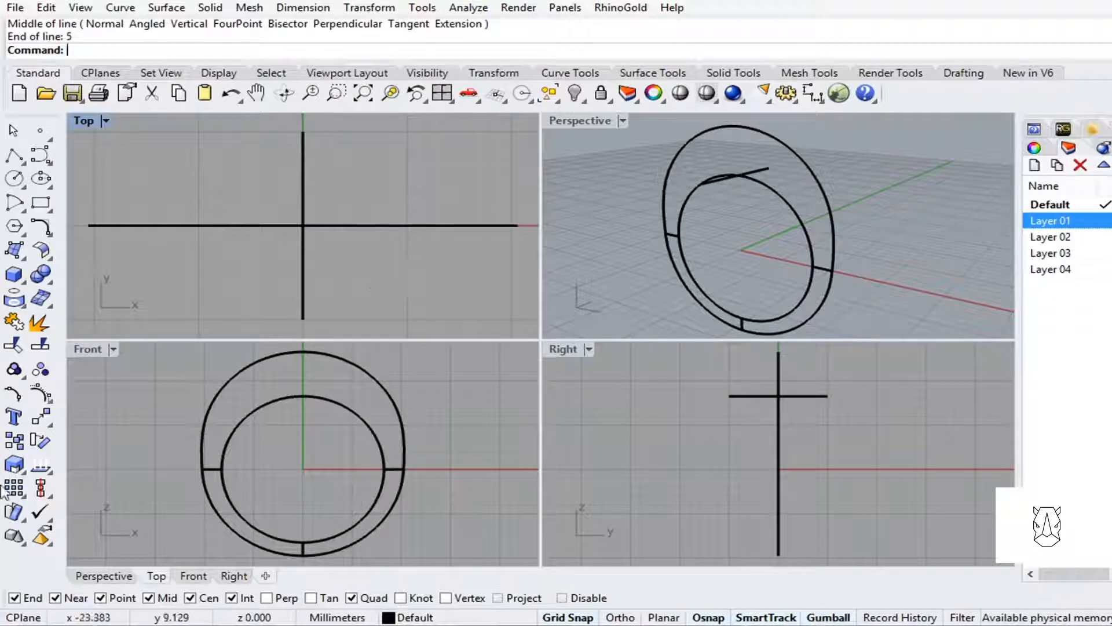
Measure the length of the new crosswise line at the top of the inner circle, and close the analysis tools.
click(47, 476)
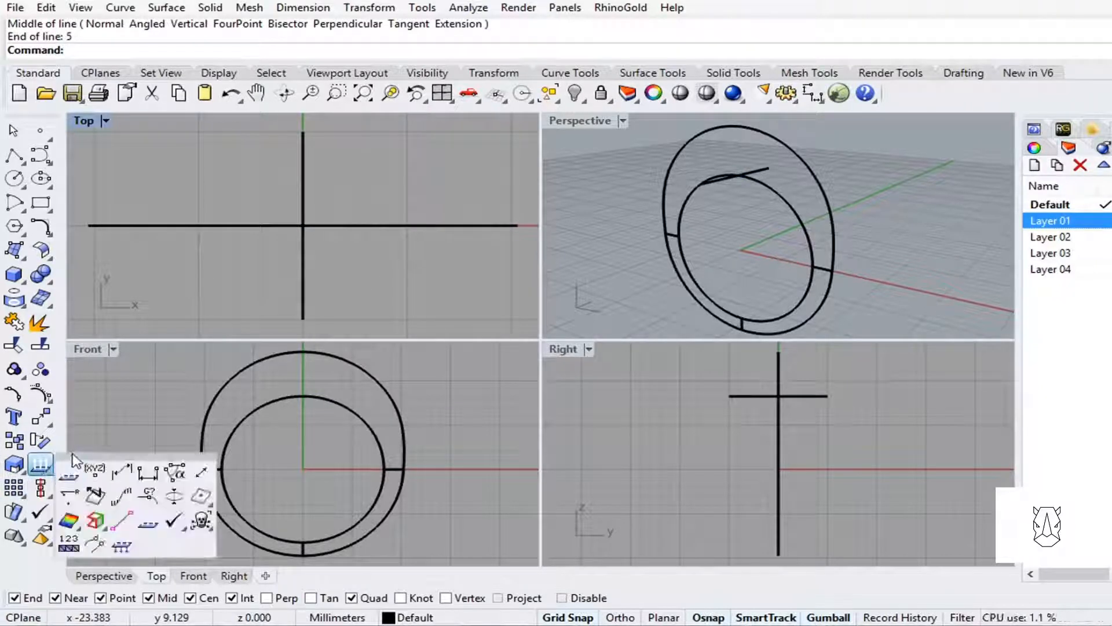
drag(65, 451, 130, 330)
click(183, 364)
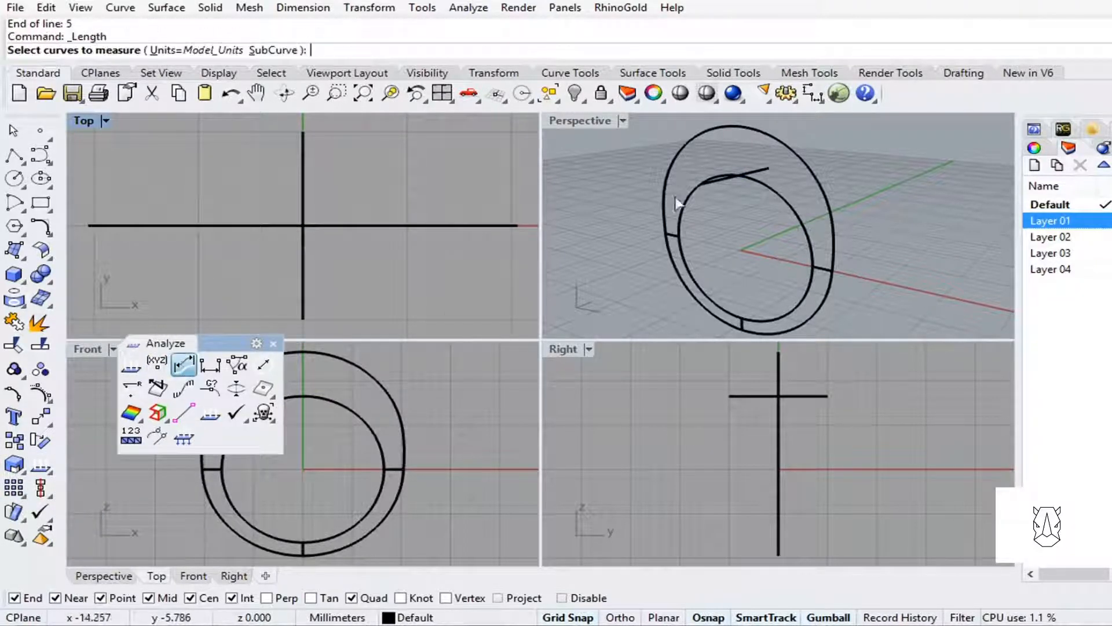
click(754, 173)
key(Return)
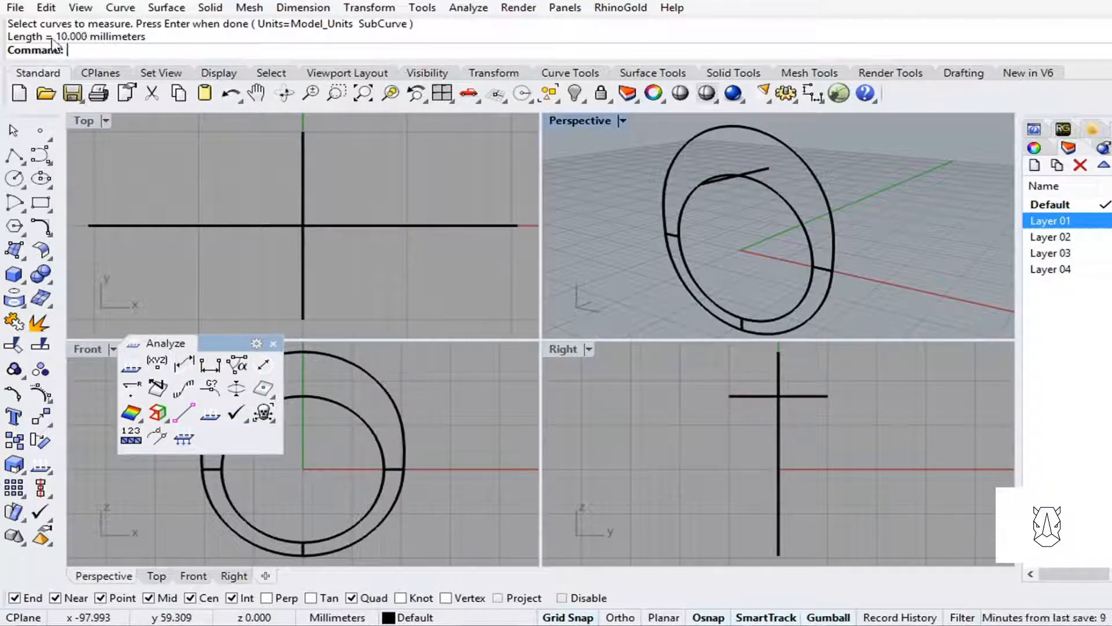
click(273, 343)
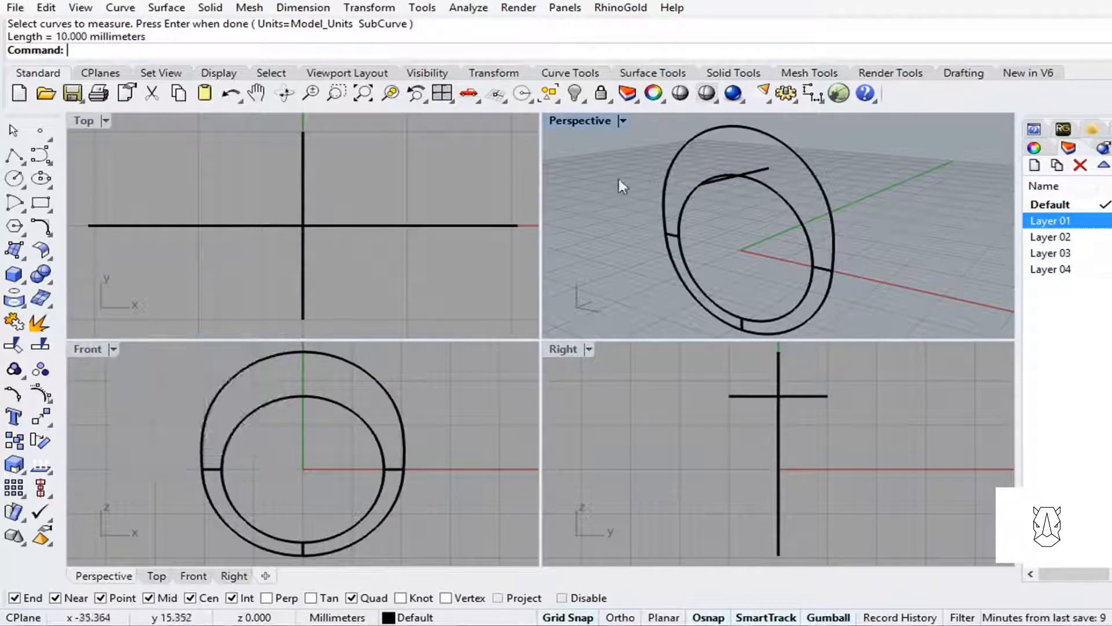
double_click(579, 120)
shift+right_drag(499, 462, 551, 359)
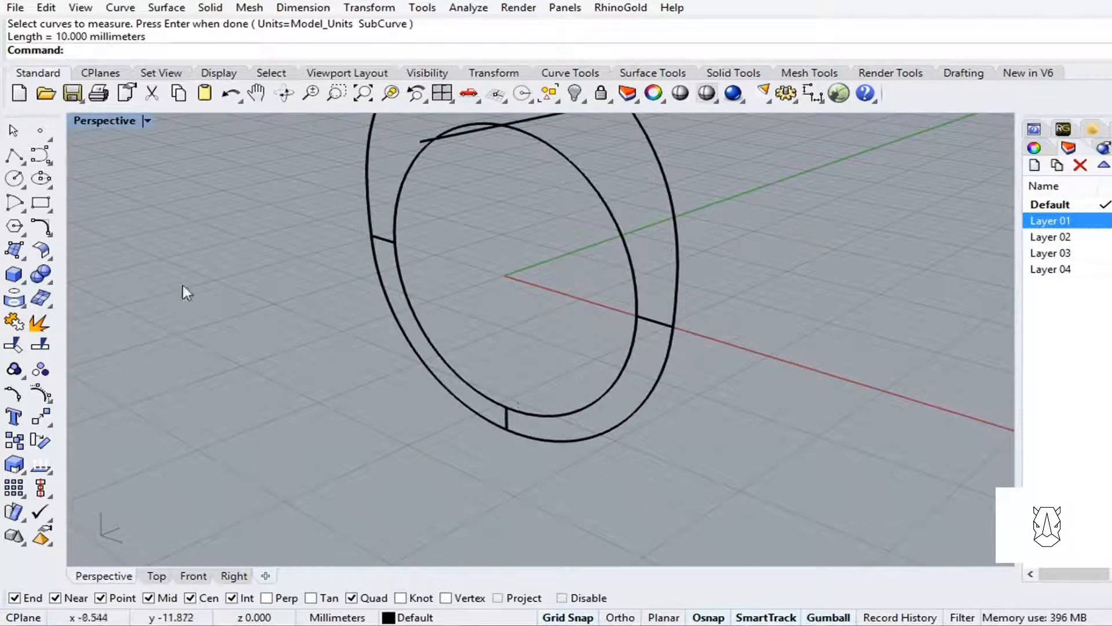
click(14, 156)
click(507, 408)
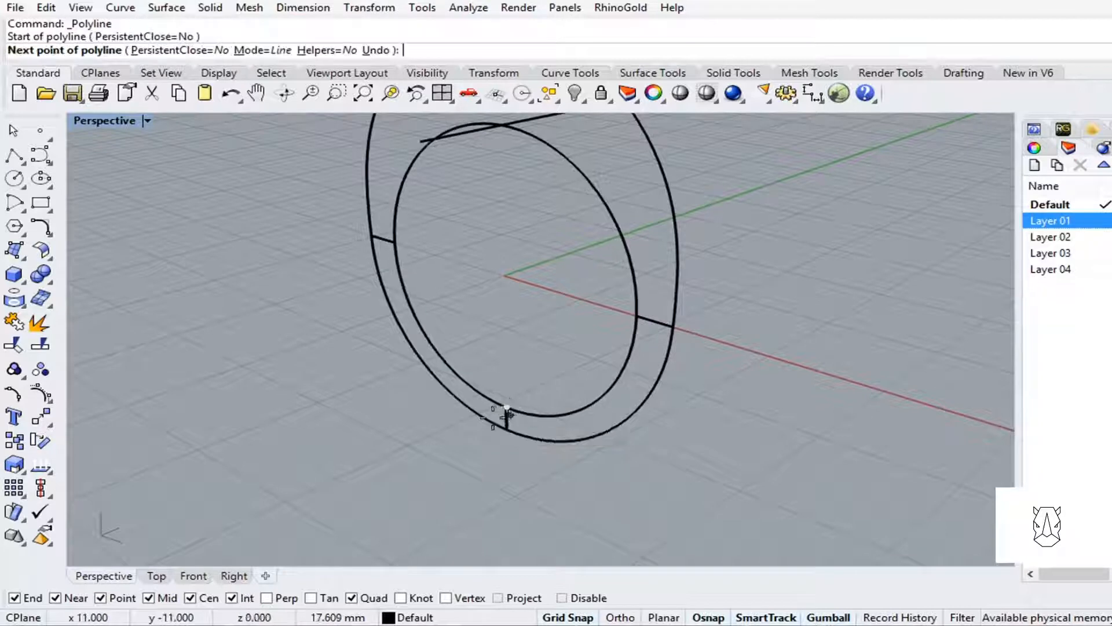
click(452, 434)
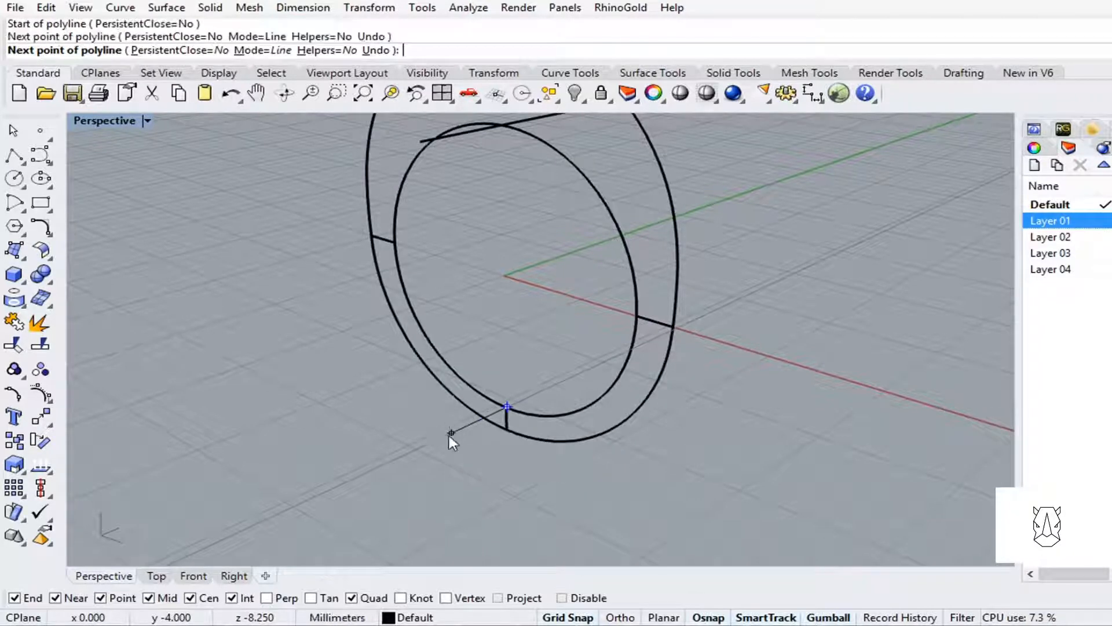
key(Escape)
Draw a line from its midpoint at the inner circle's lowest point, extending 2 mm to each side perpendicular to the ring profile.
click(25, 167)
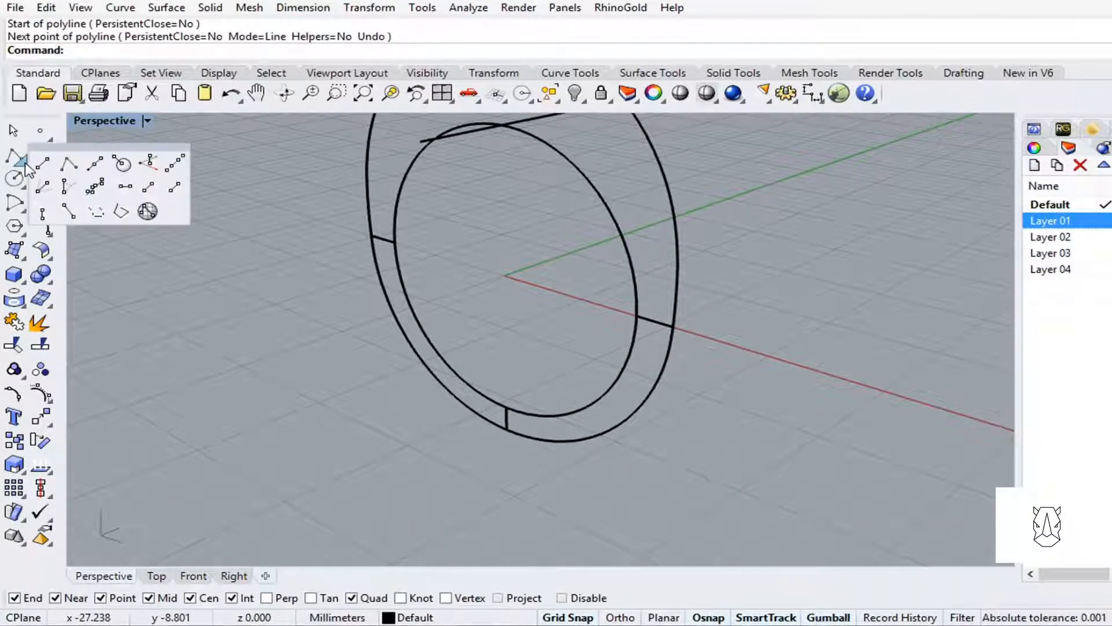
click(69, 164)
click(507, 409)
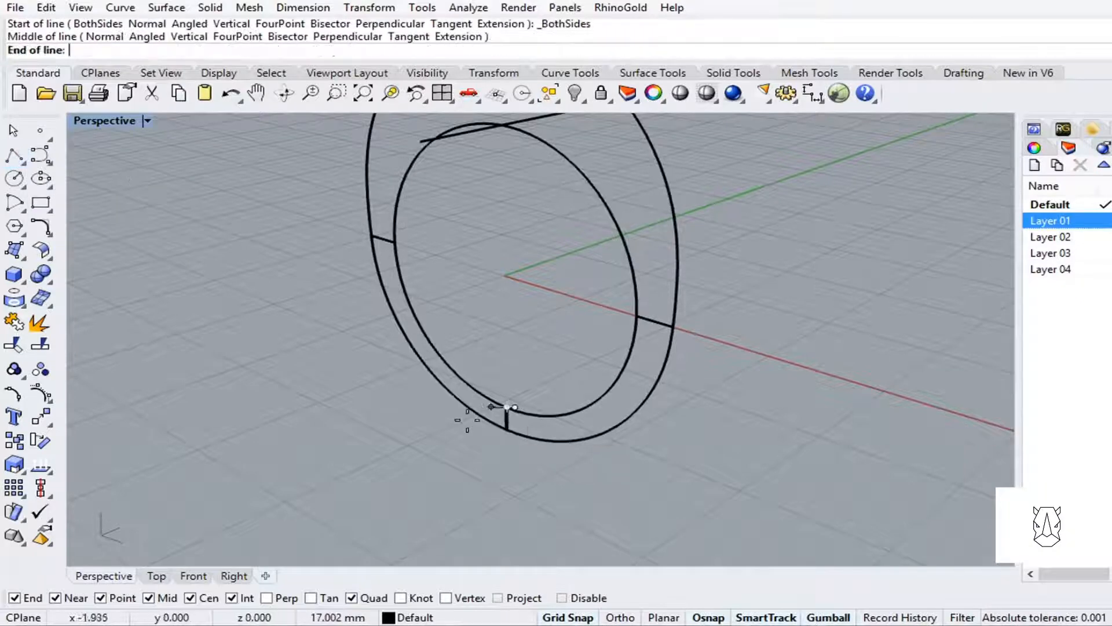
text(2)
key(Return)
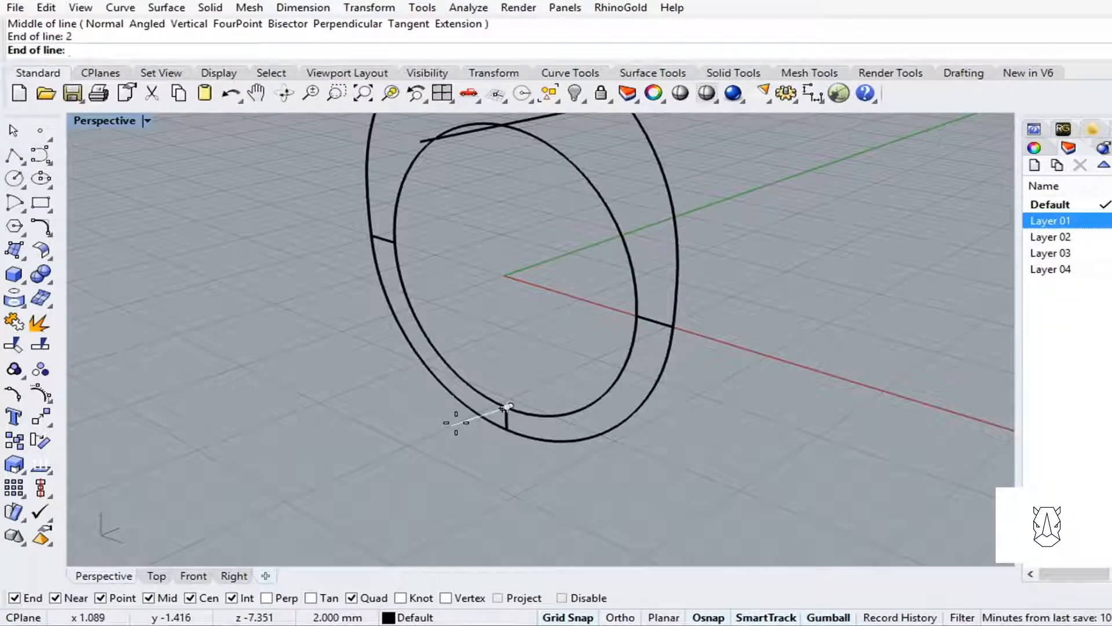
key(shift)
shift+click(454, 430)
Measure the length of the crosswise line at the bottom of the inner circle, and close the analysis tools.
right_drag(470, 428, 438, 387)
click(48, 468)
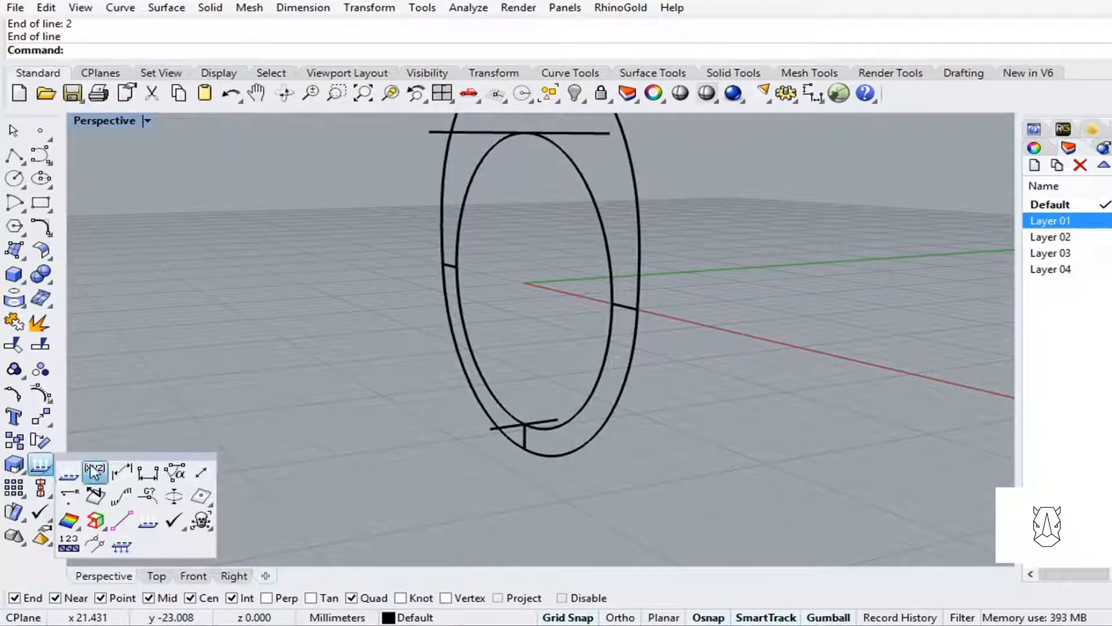
drag(105, 456, 95, 288)
click(105, 312)
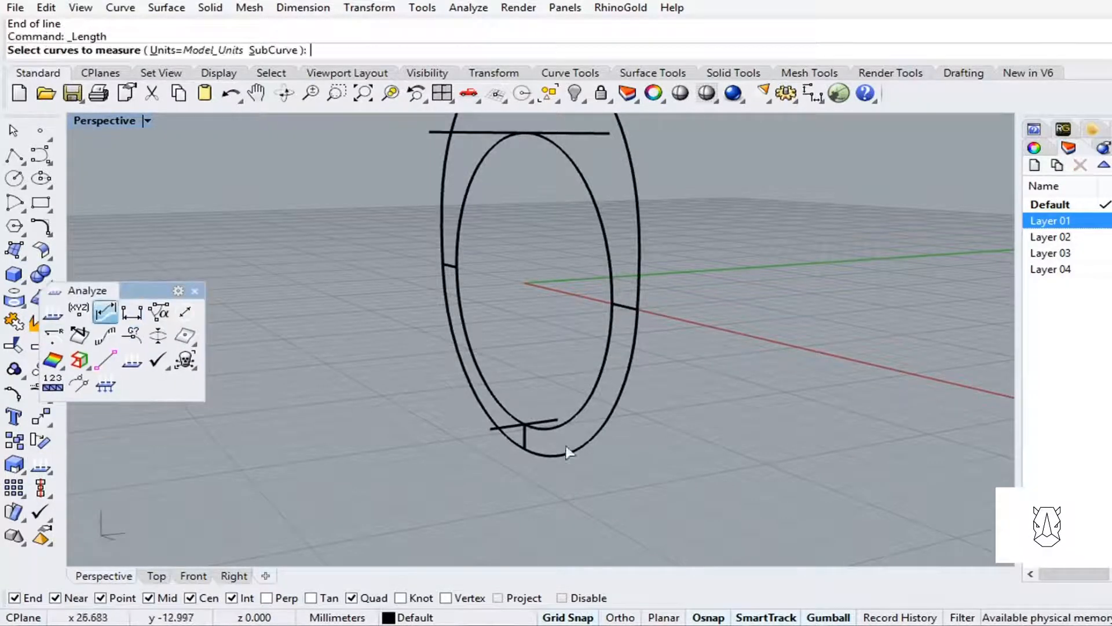
click(492, 429)
key(Return)
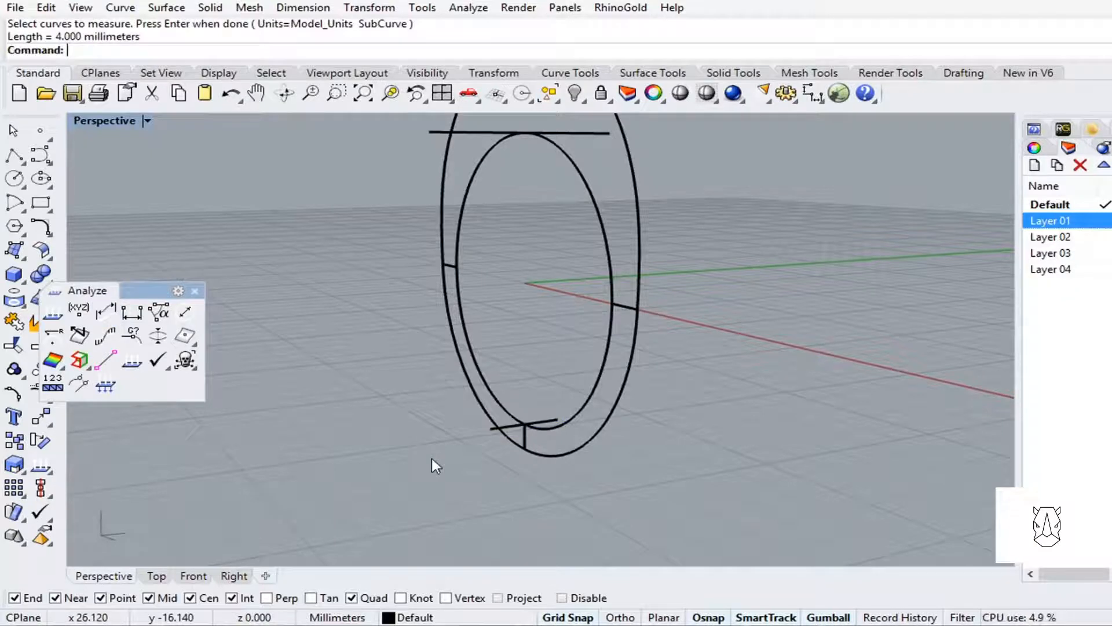
click(195, 290)
right_drag(310, 309, 234, 204)
double_click(115, 123)
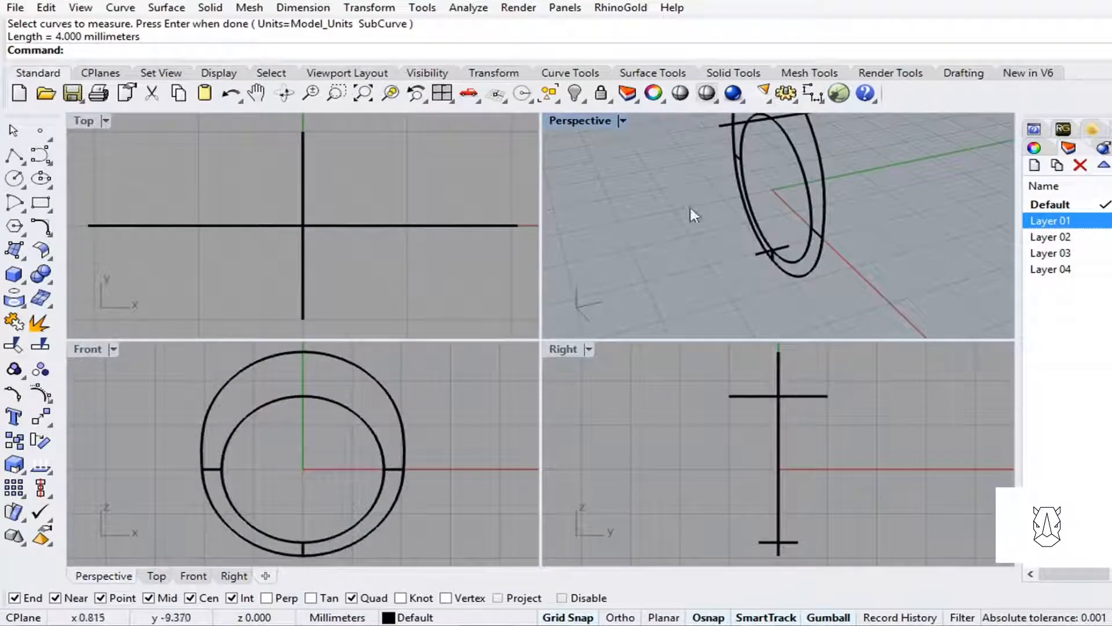
right_drag(689, 204, 660, 213)
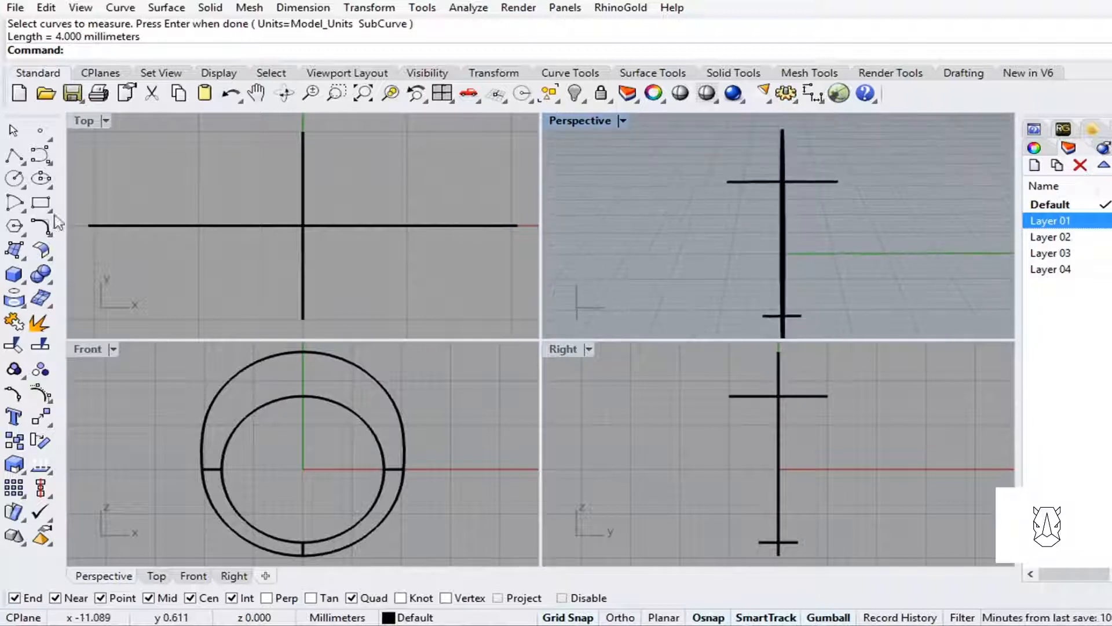
click(23, 207)
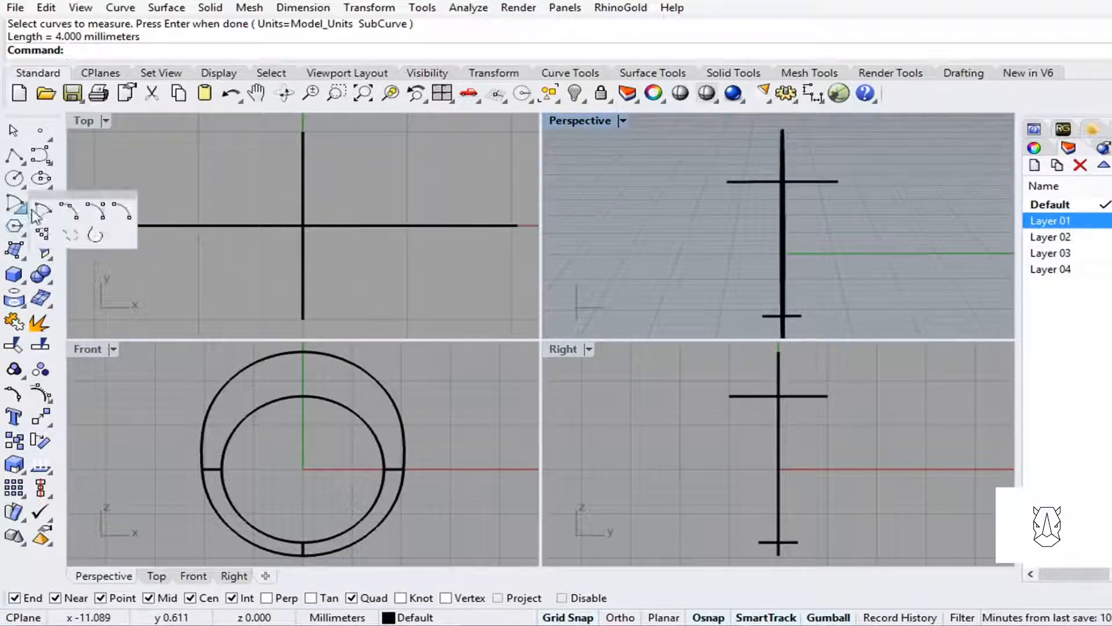
click(104, 214)
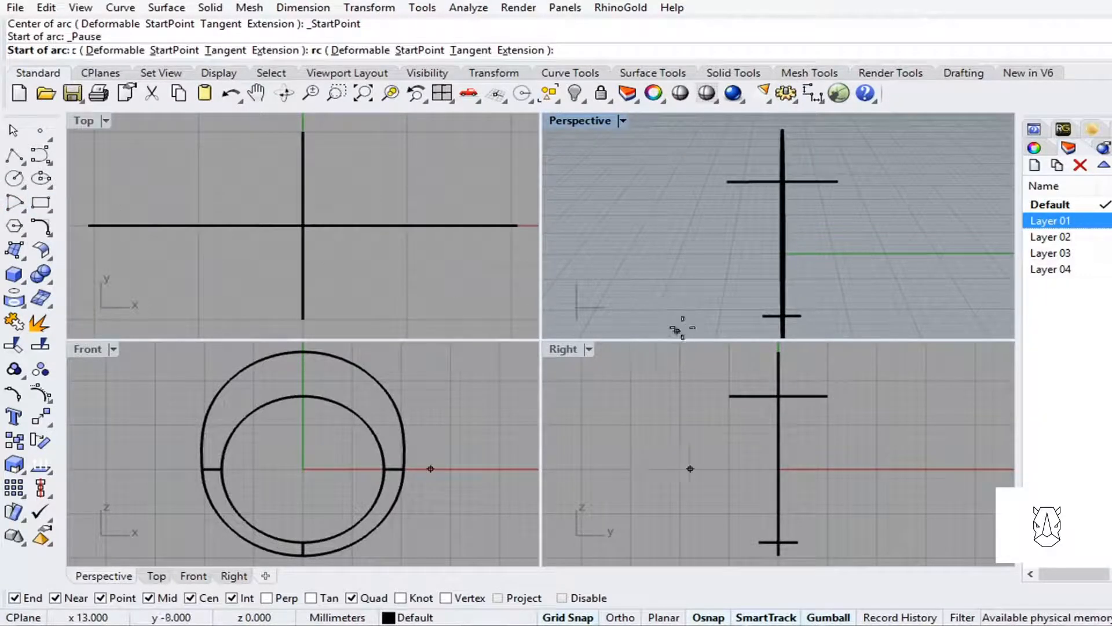
click(764, 316)
click(727, 182)
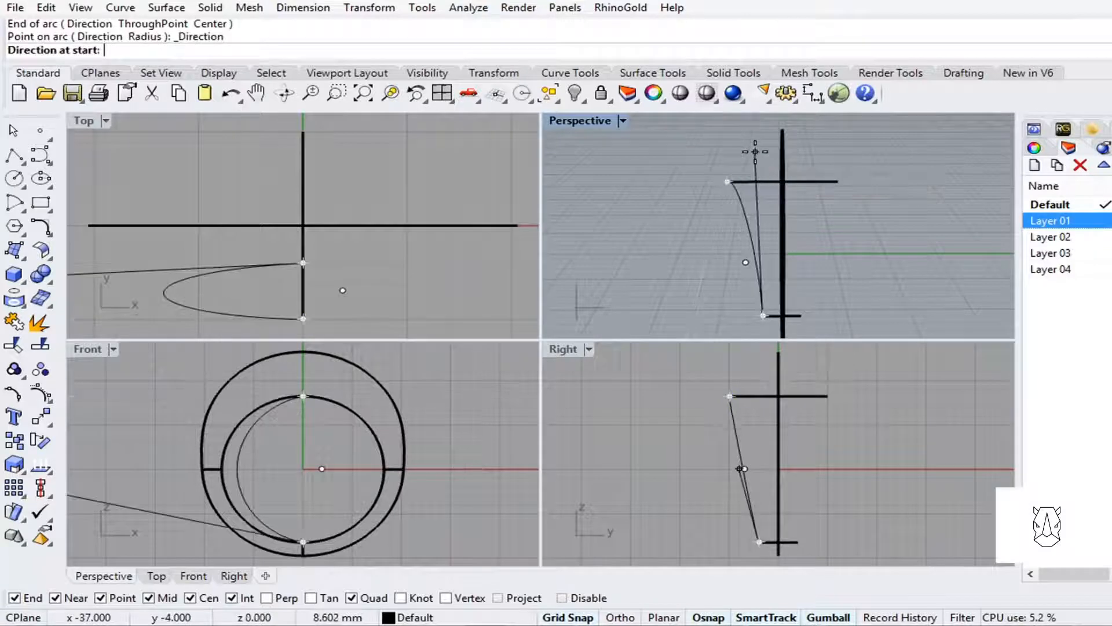
key(shift)
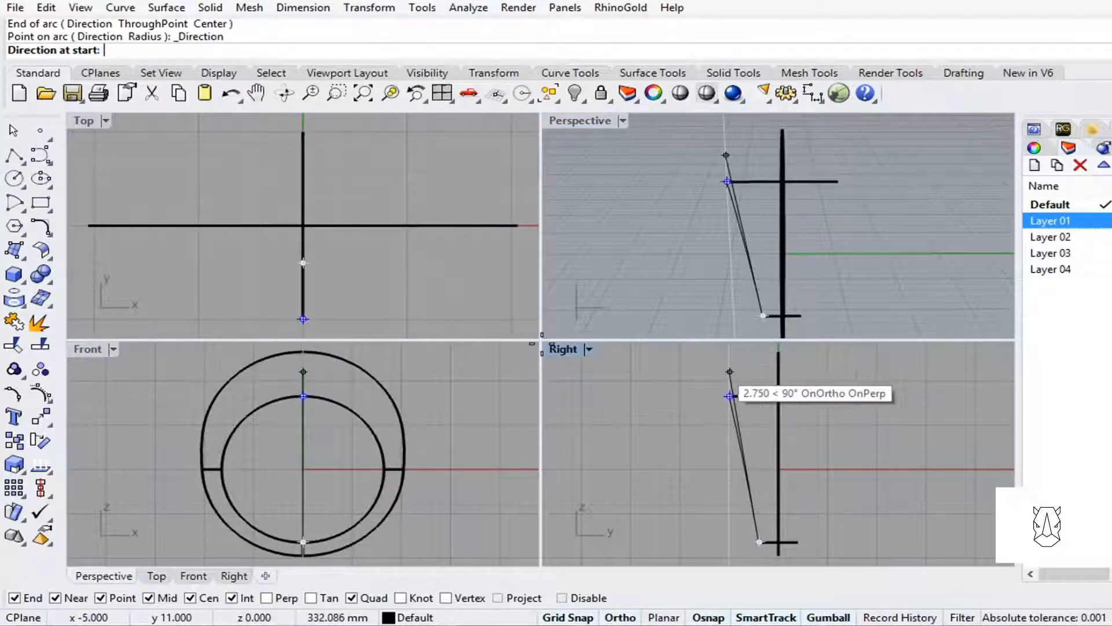
double_click(565, 349)
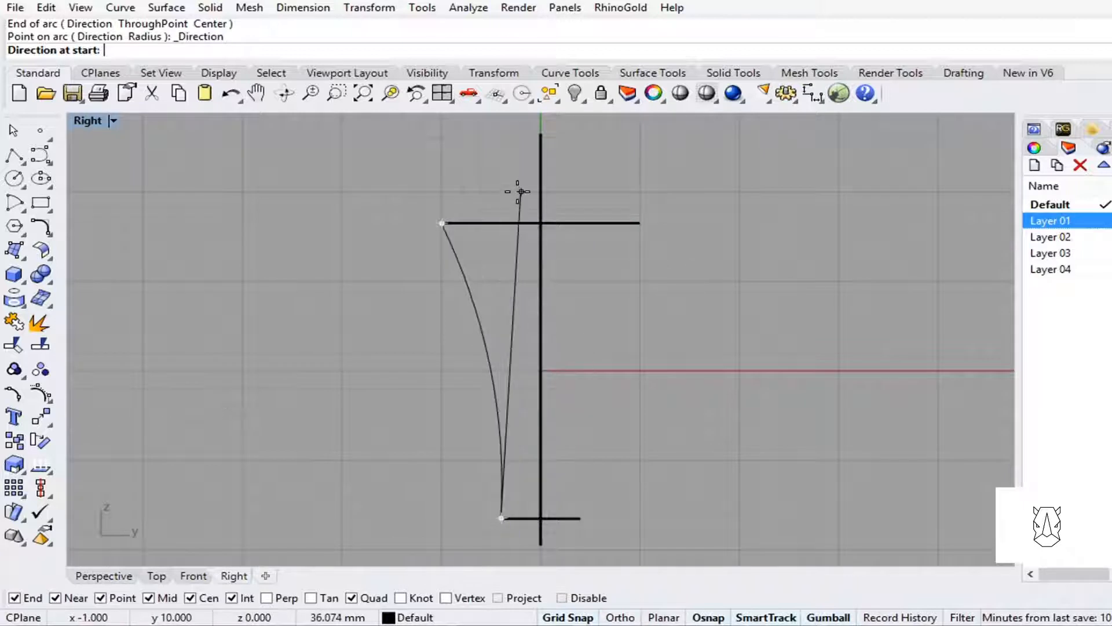
key(Escape)
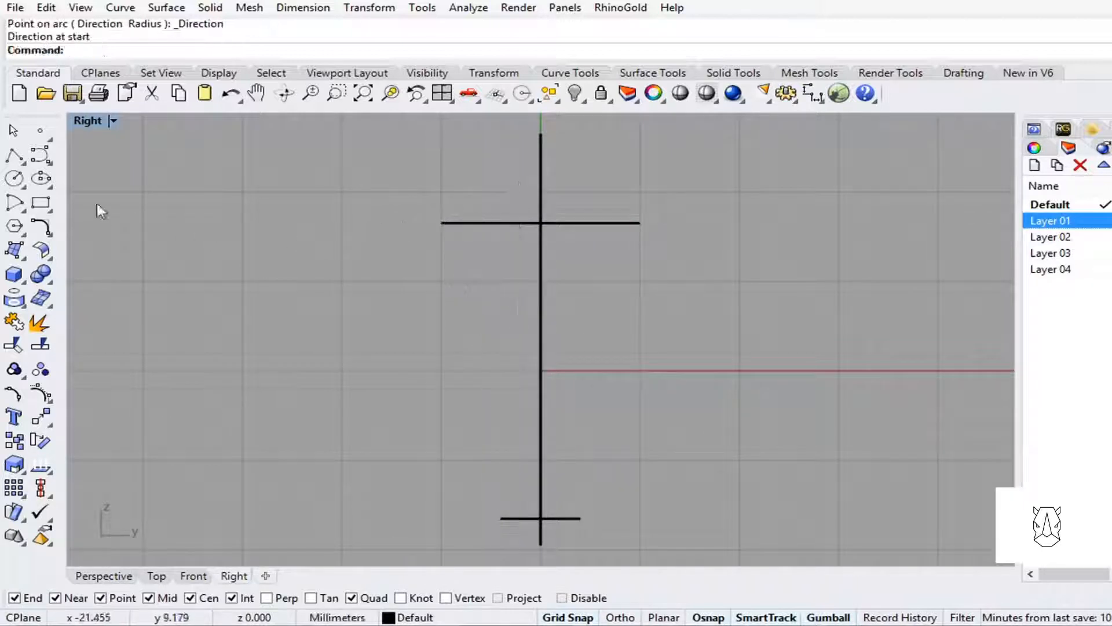
In the Right view, draw an arc from the bottom width line's left end to the top width line's left end, with a vertical start direction.
click(23, 211)
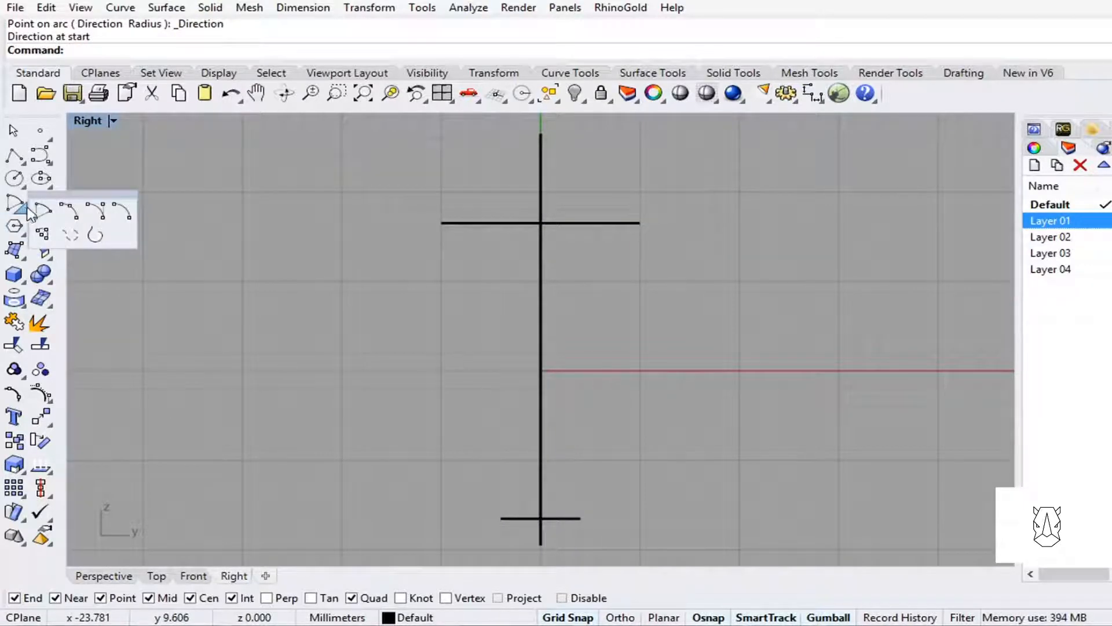
click(98, 211)
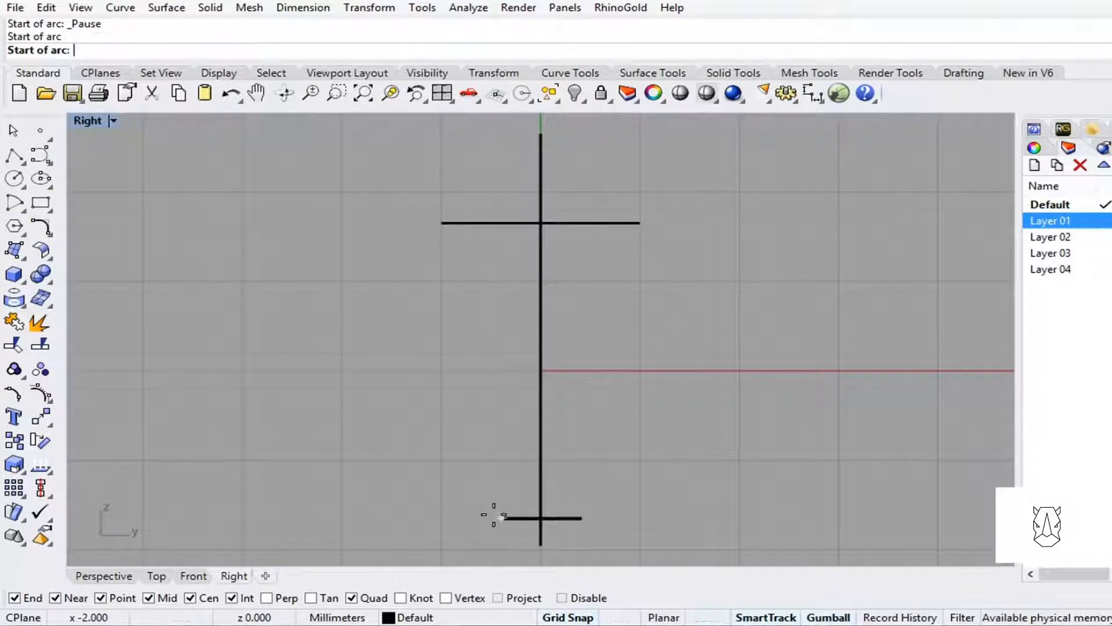
click(501, 519)
click(441, 223)
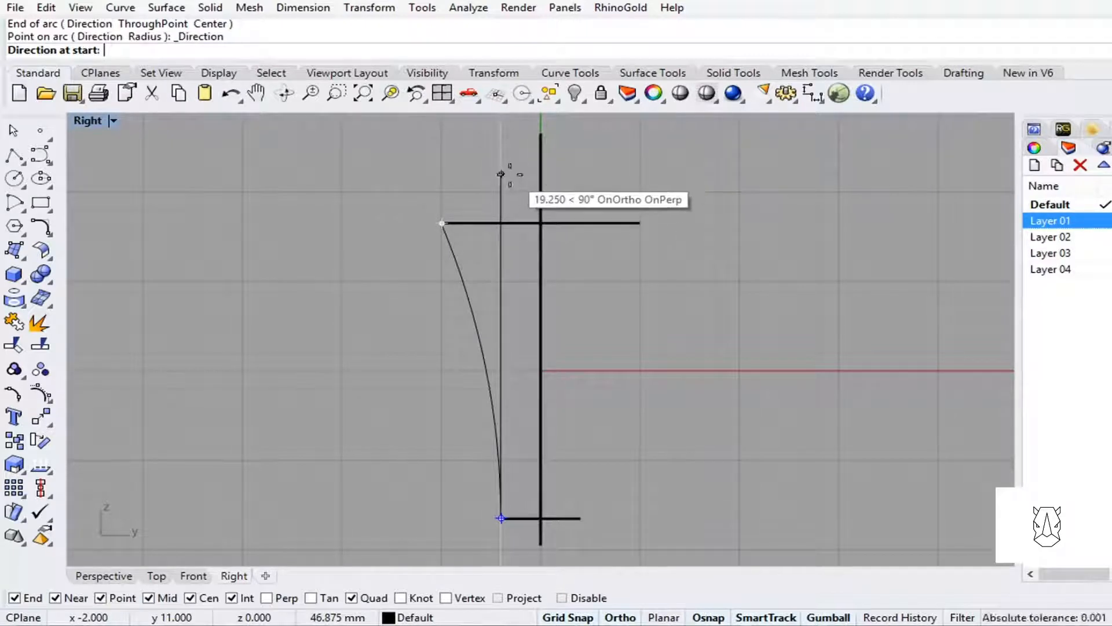
click(501, 174)
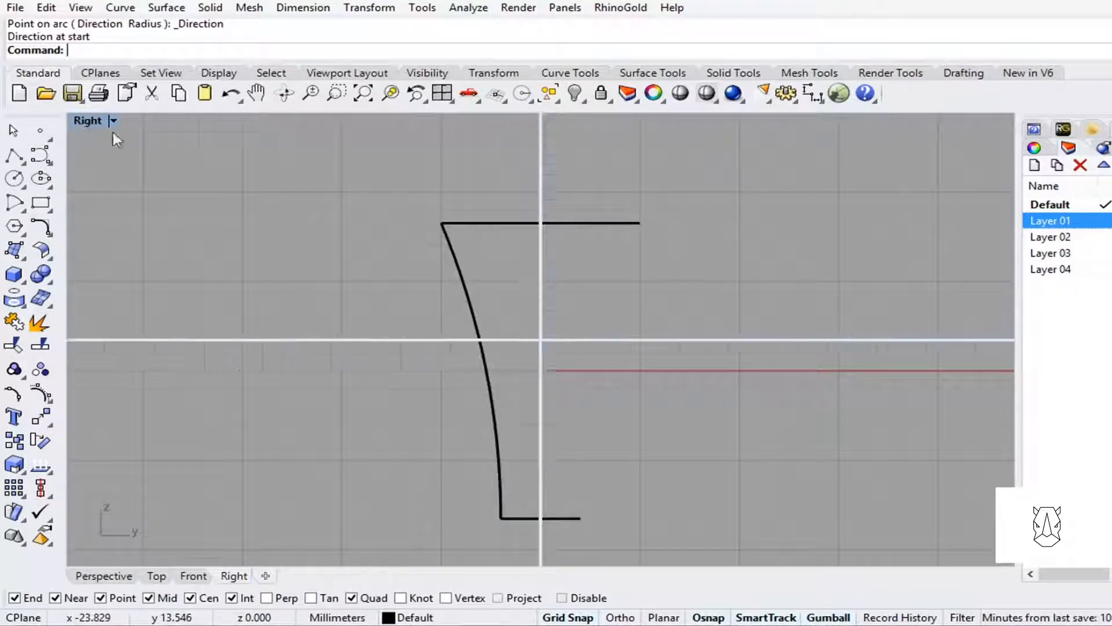
Create a curve from two views using the new side arc and the inner finger circle, and close the curve tools.
double_click(87, 121)
right_drag(713, 244, 656, 177)
double_click(597, 125)
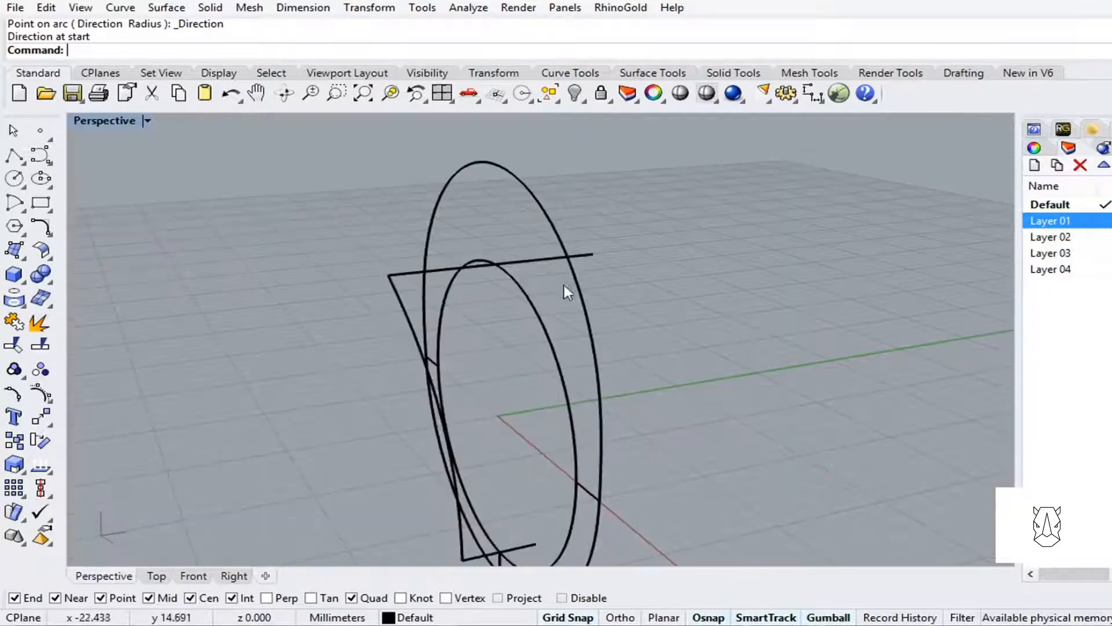
right_drag(566, 291, 645, 238)
click(48, 249)
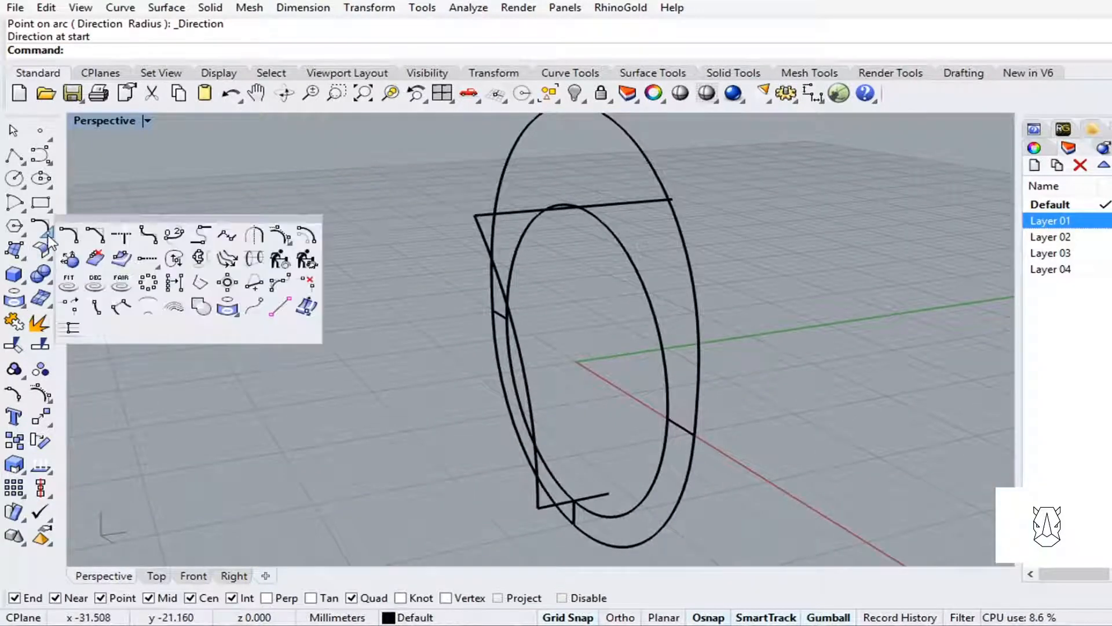
drag(148, 219, 180, 174)
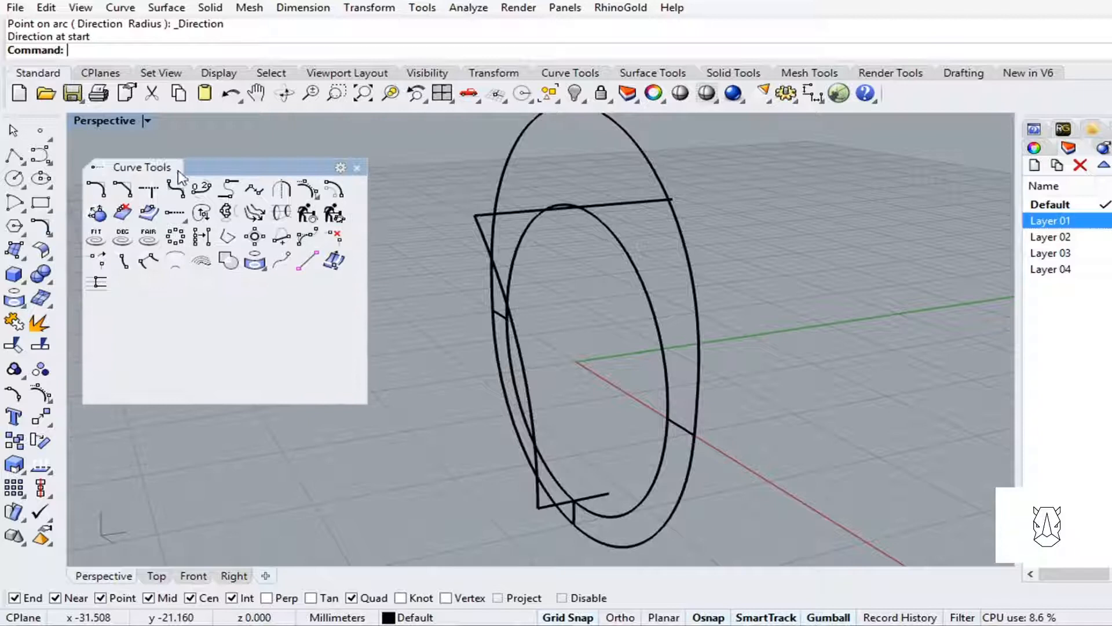
click(228, 213)
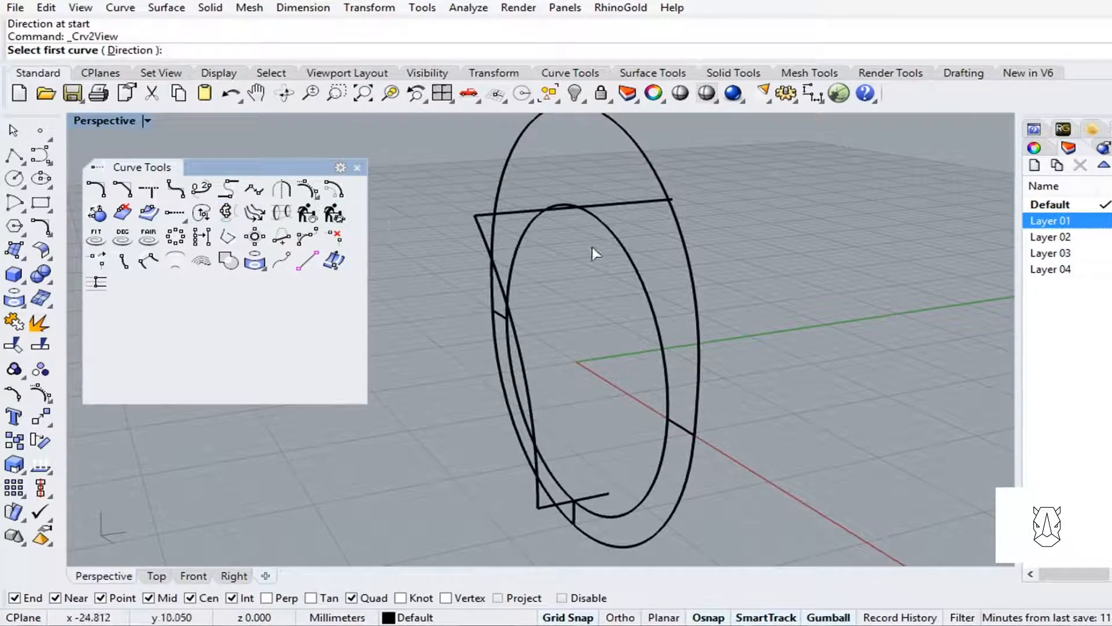
click(481, 243)
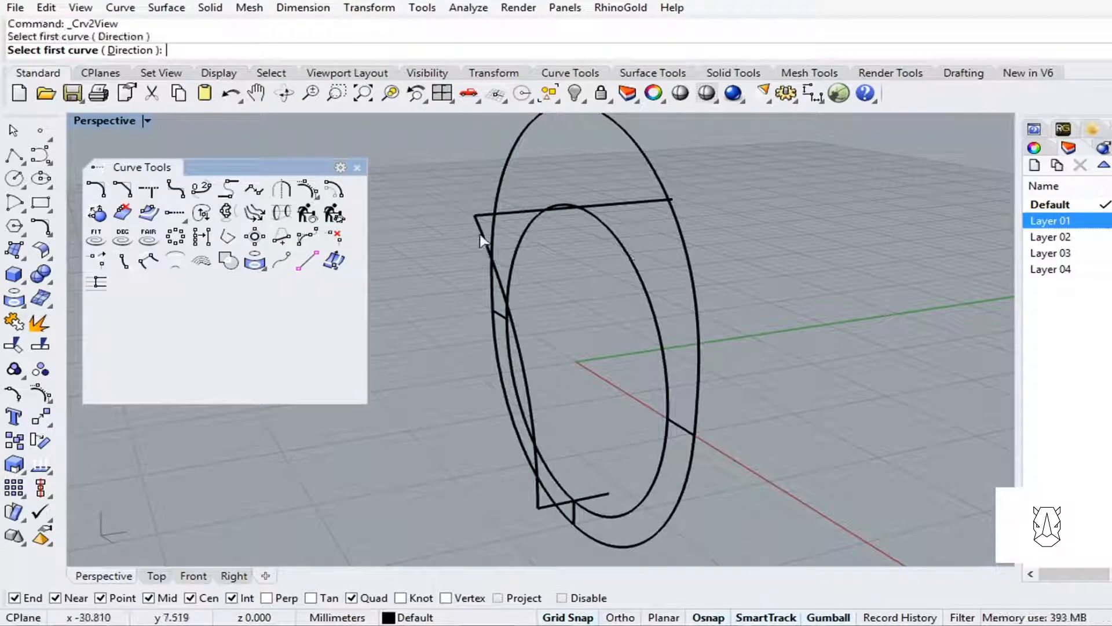
click(621, 245)
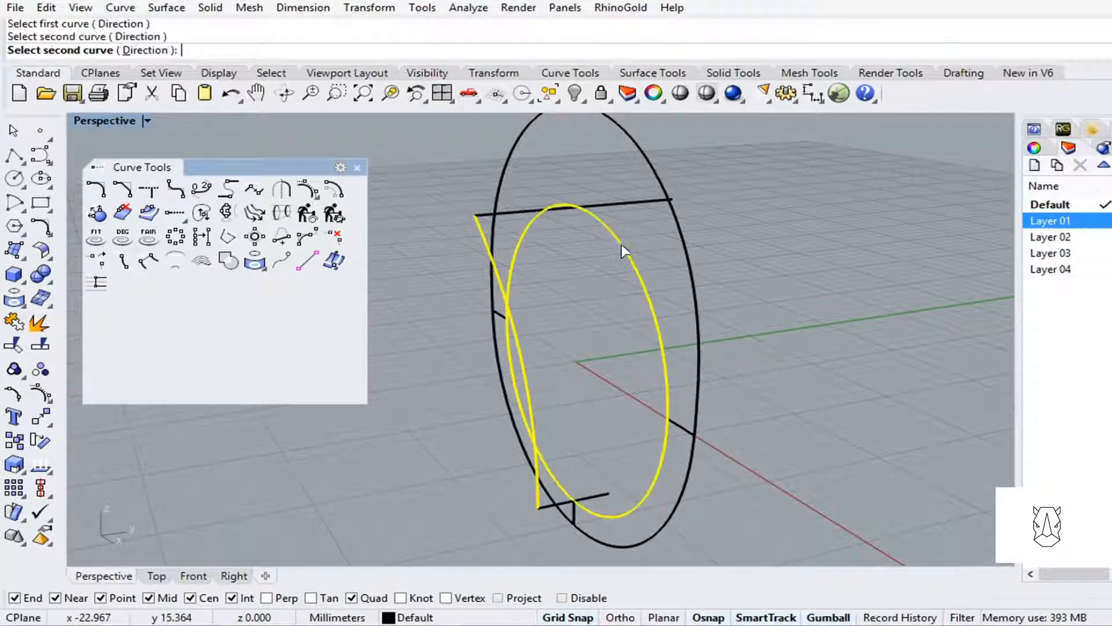
right_drag(600, 322, 605, 292)
click(357, 168)
Mirror a copy of the new curved side rail across the X axis through the origin (0) in the Top view.
right_drag(474, 258, 550, 364)
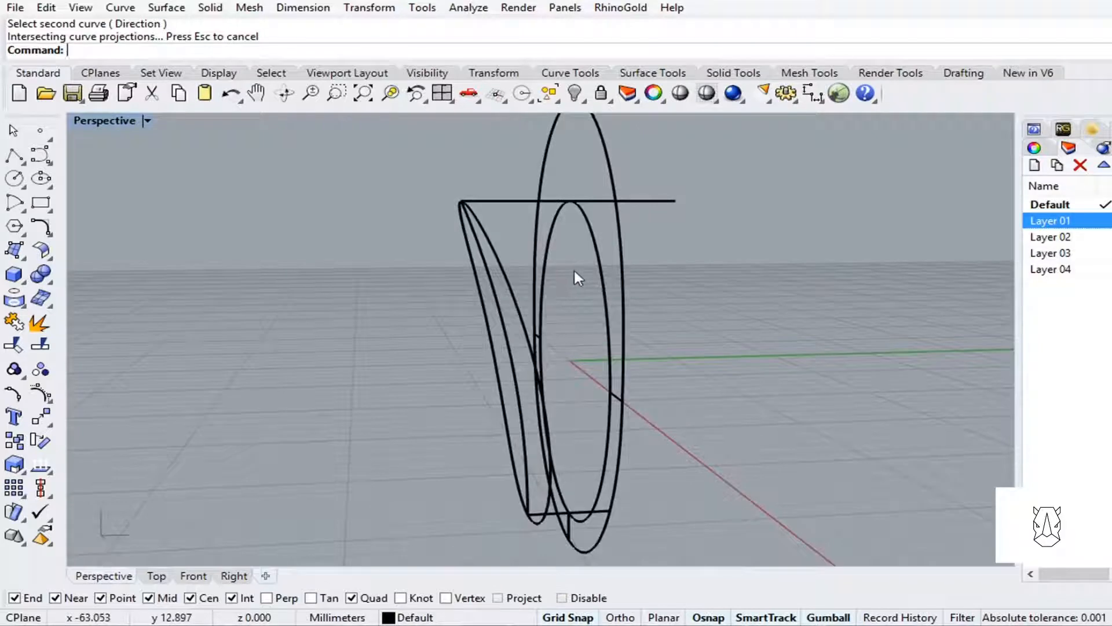
mouse_move(570, 269)
right_down()
mouse_move(522, 290)
mouse_move(527, 274)
mouse_move(562, 282)
right_up()
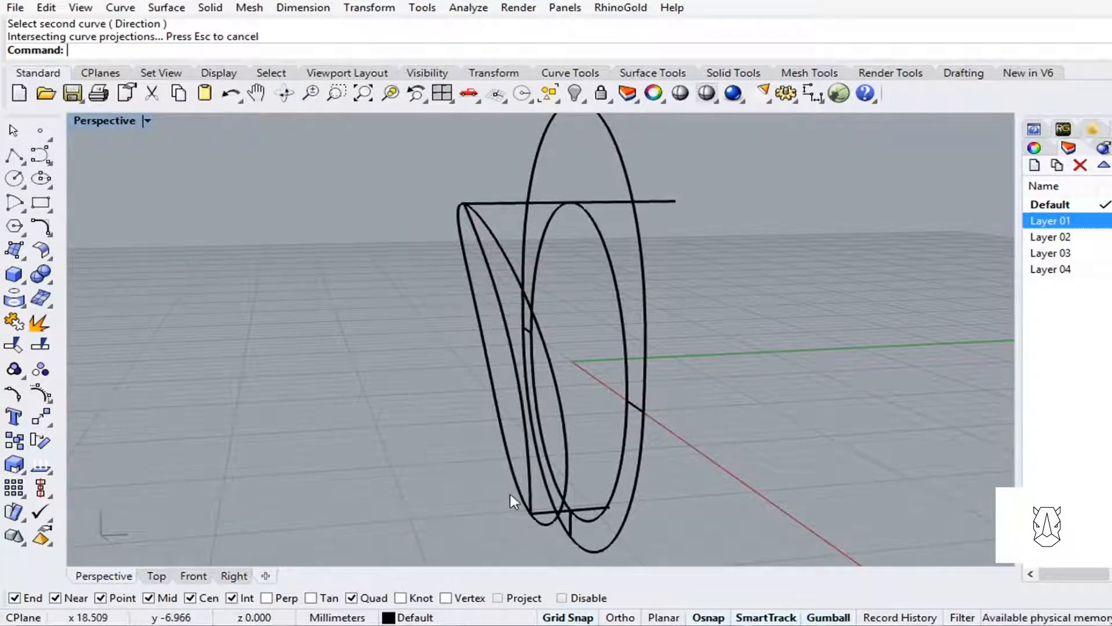
right_drag(501, 429, 484, 435)
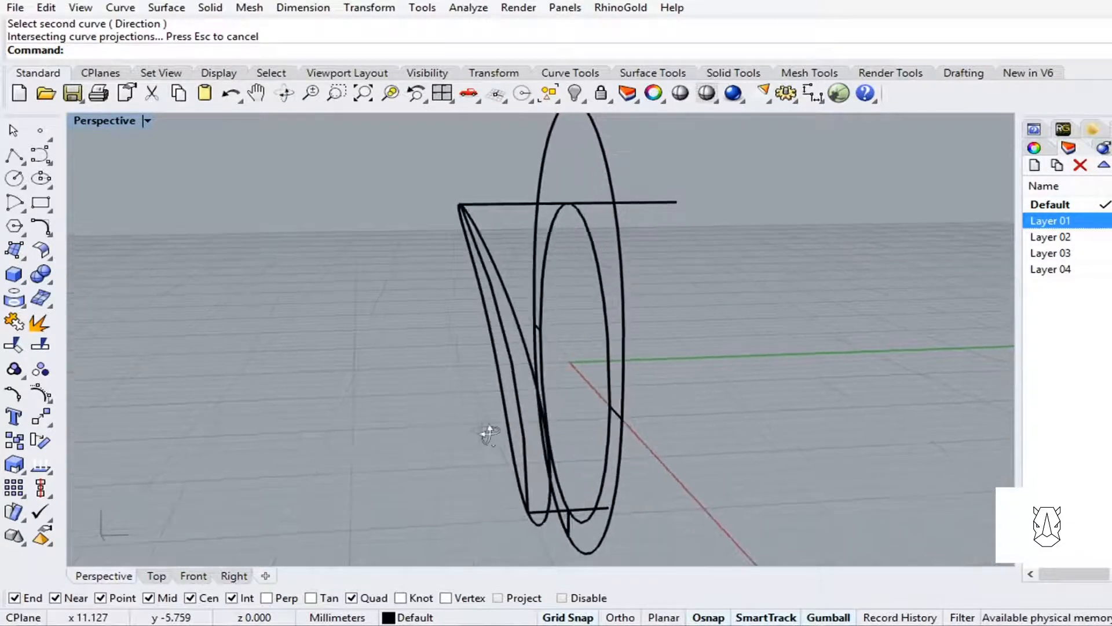
click(509, 296)
double_click(98, 121)
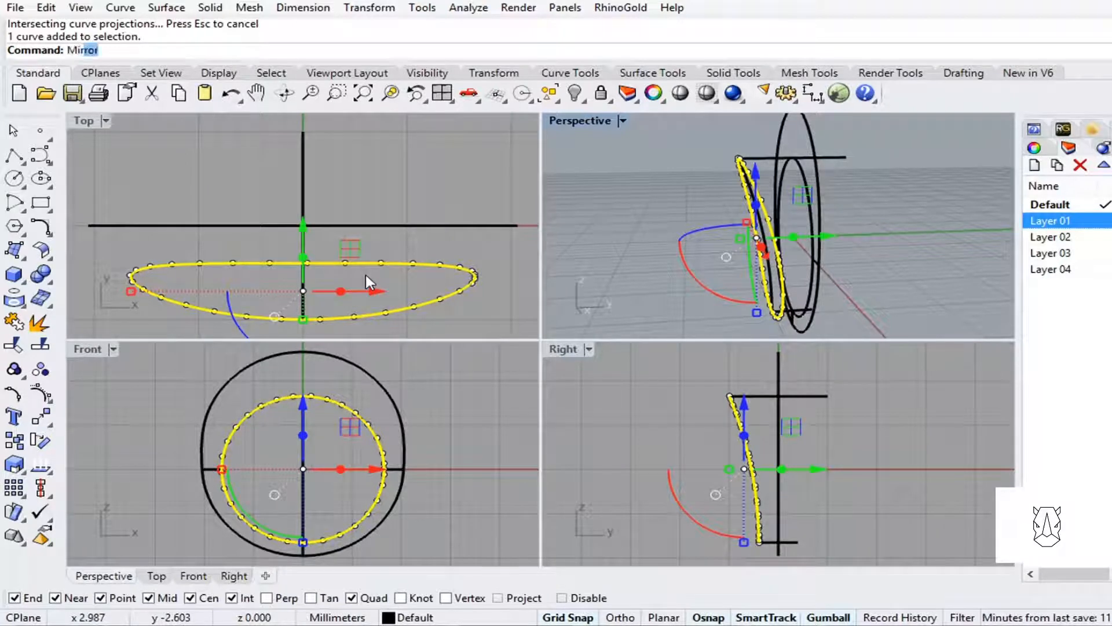
key(Return)
text(0)
key(Return)
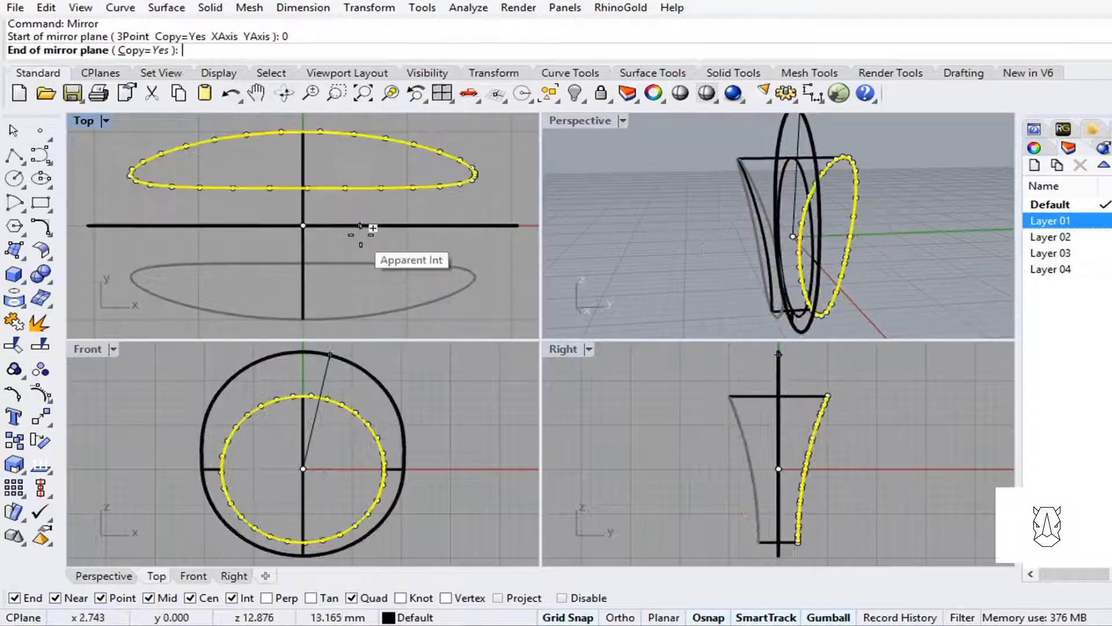
click(437, 227)
click(519, 258)
Draw a three-point arc between the ends of the top width line, passing through the outer curve's highest point.
right_drag(775, 246, 837, 244)
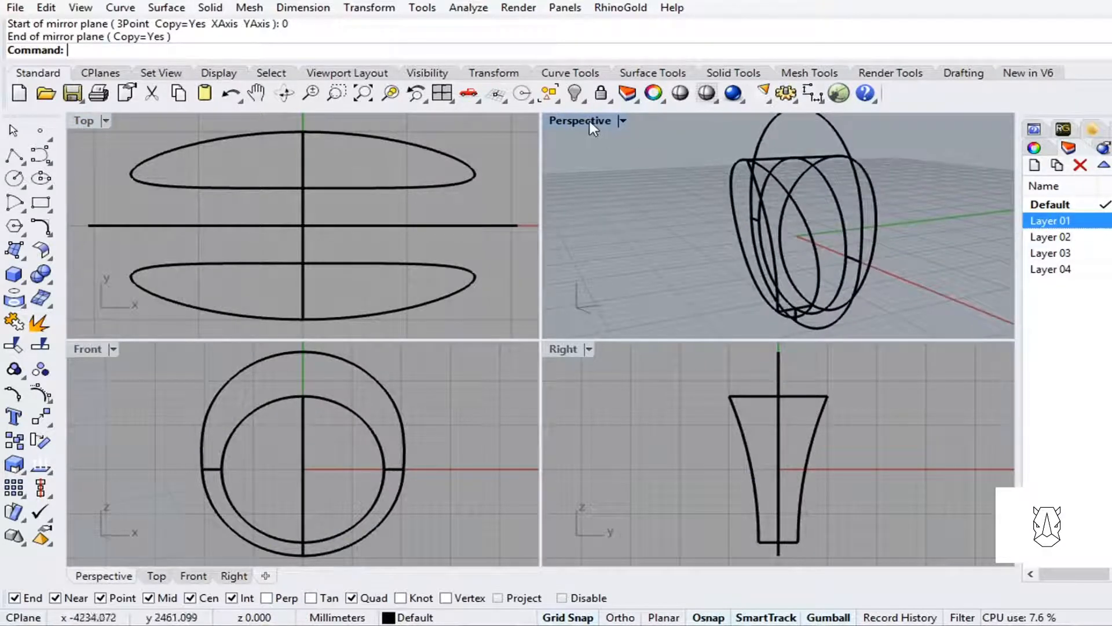
double_click(592, 121)
right_drag(585, 220, 415, 325)
right_drag(582, 314, 529, 310)
scroll(544, 291, down, 4)
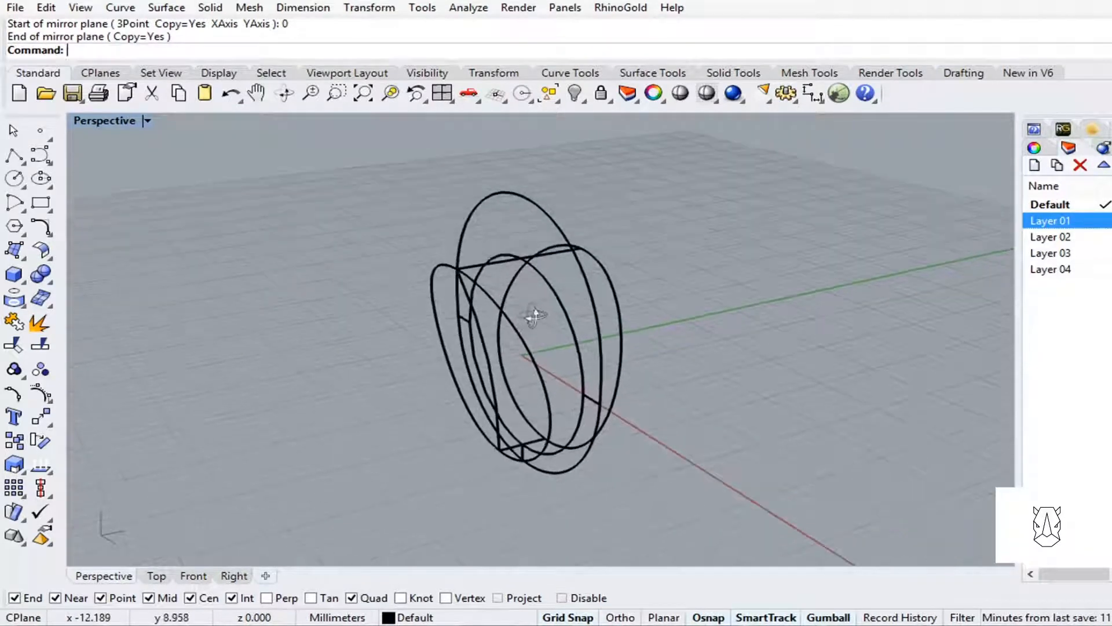
click(23, 216)
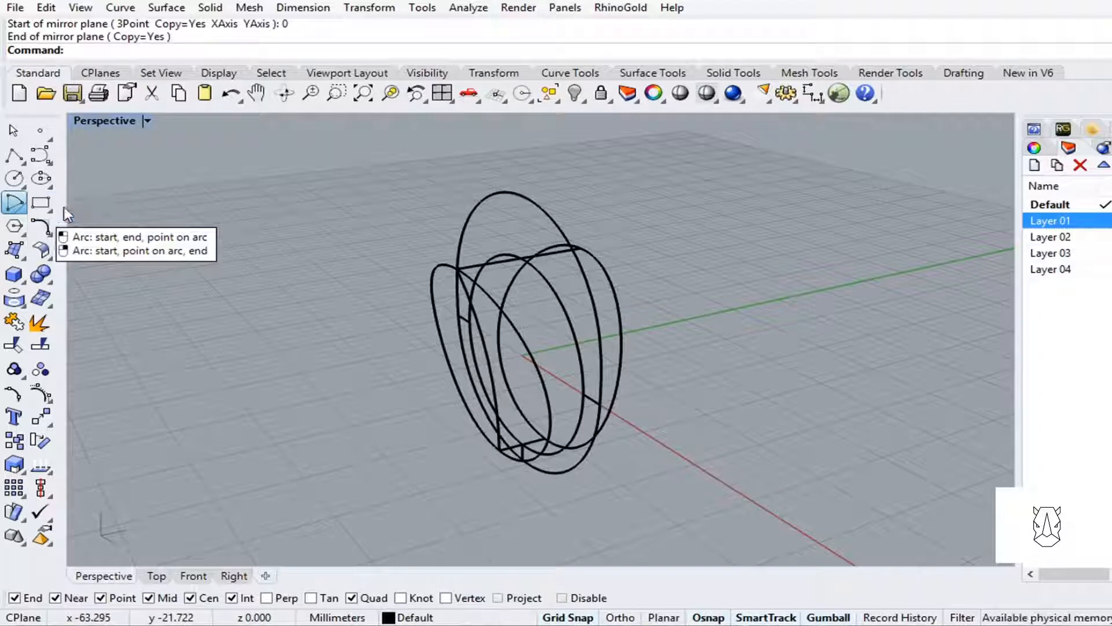
click(66, 213)
click(459, 266)
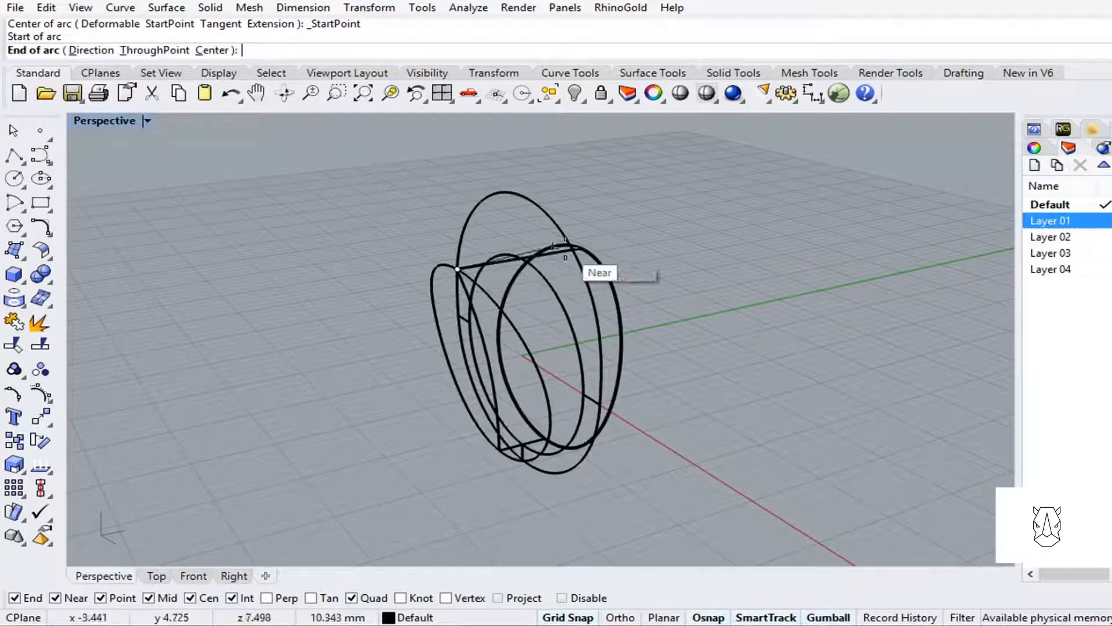
click(580, 248)
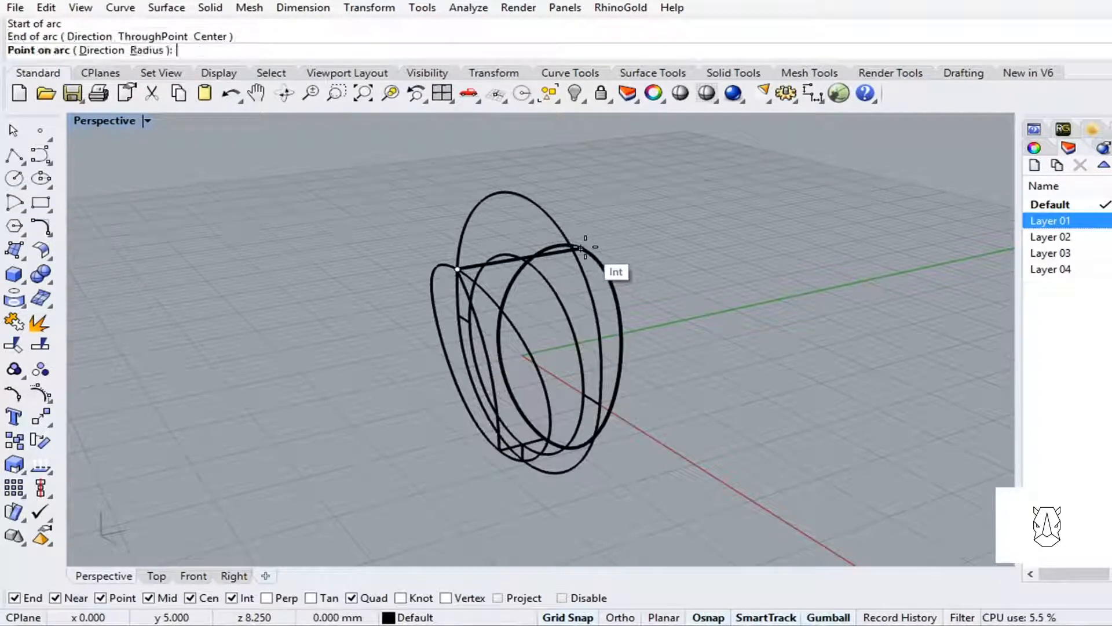
click(520, 195)
Draw a three-point arc between the ends of the bottom width line, passing through the lower end of the short vertical thickness line.
right_drag(520, 195, 471, 421)
scroll(509, 434, up, 7)
right_click(489, 451)
click(487, 396)
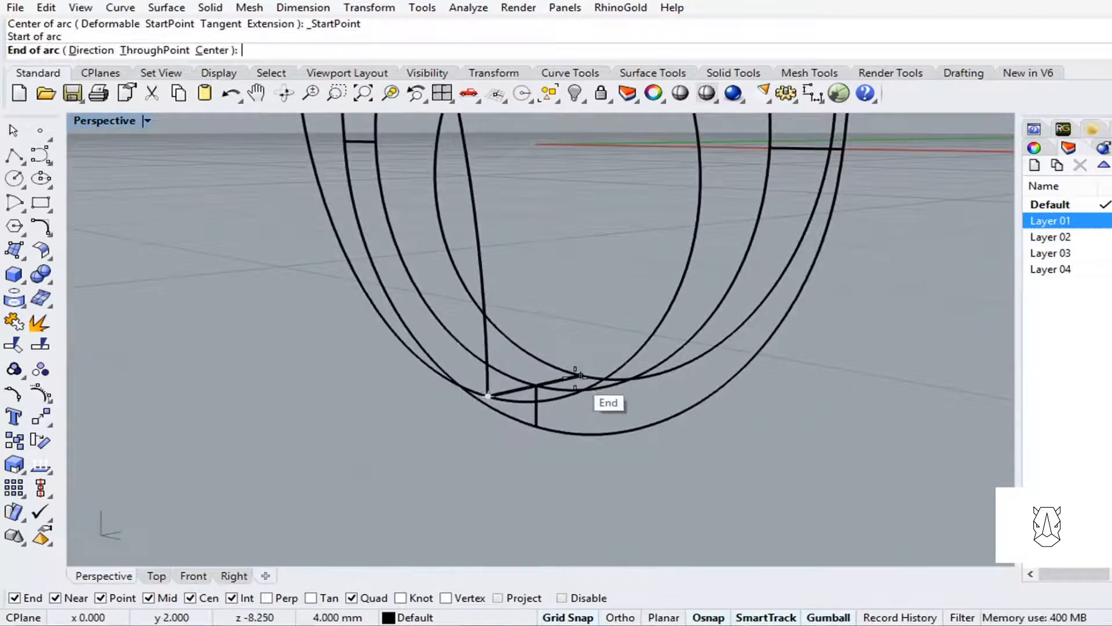
click(580, 375)
click(535, 426)
Try an arc from the outer curve to the front side rail through the outer end of the +X thickness line, and undo it.
right_drag(536, 437, 511, 427)
scroll(511, 426, down, 5)
right_drag(514, 325, 567, 399)
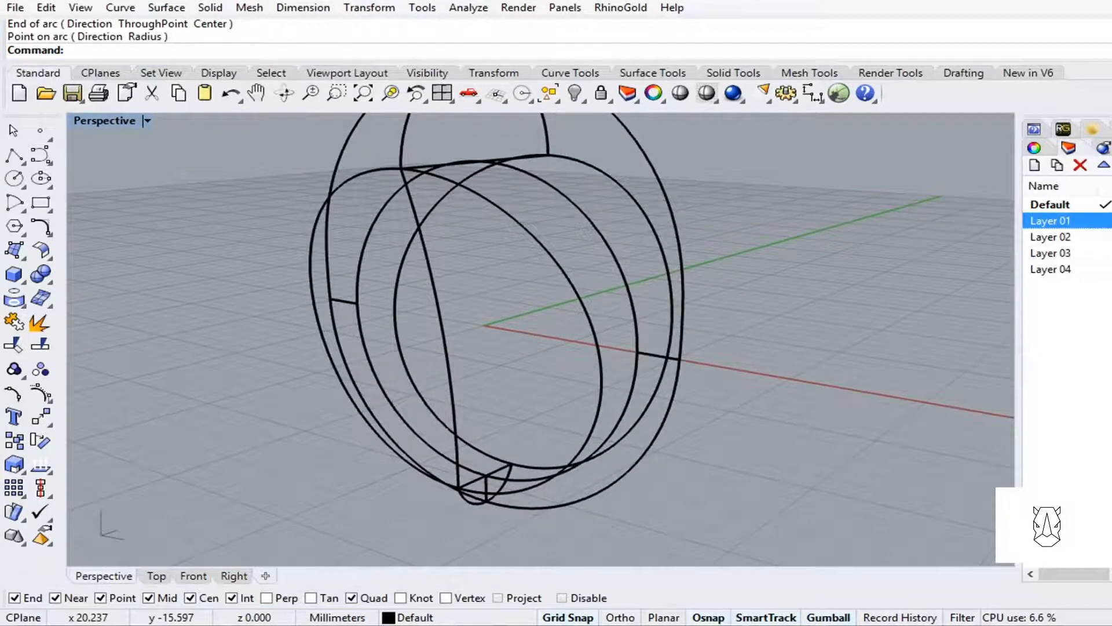
right_click(695, 466)
right_drag(702, 425, 705, 449)
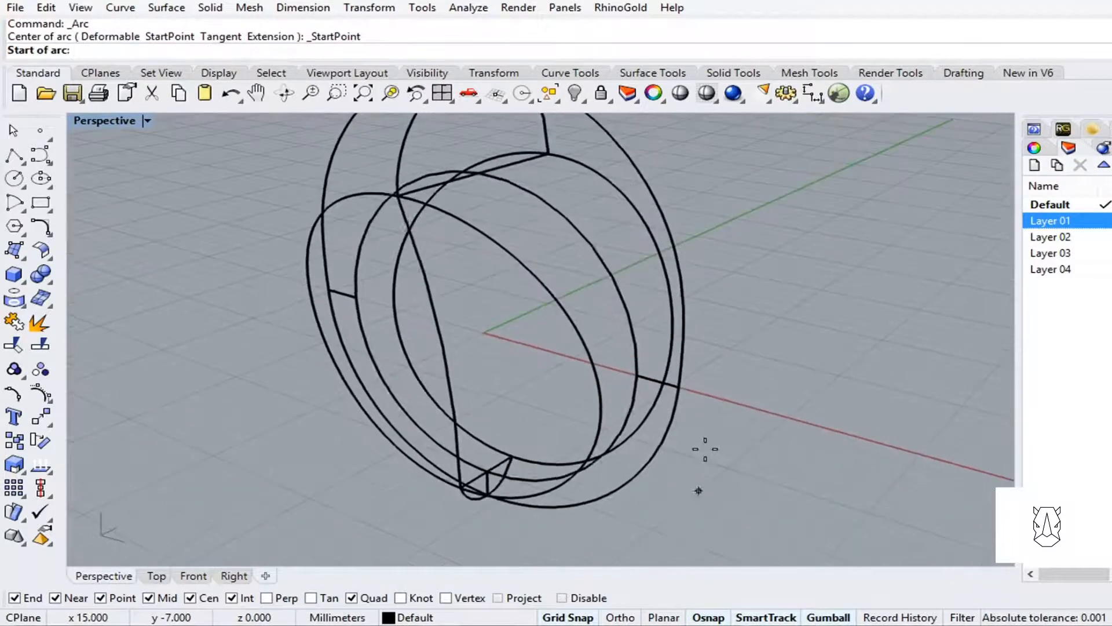
click(683, 348)
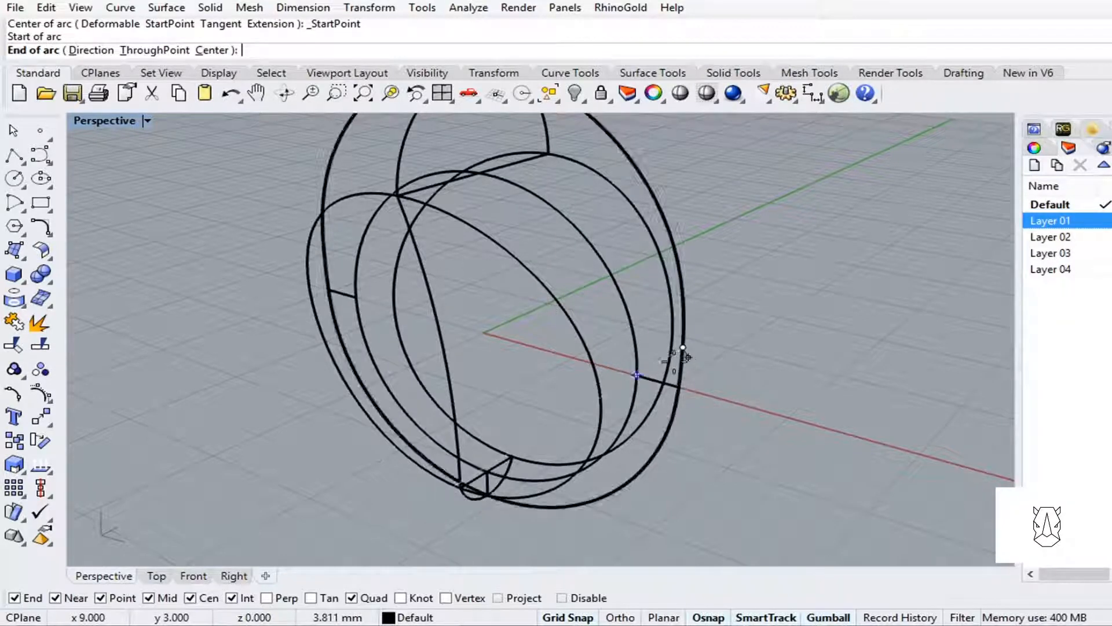
click(601, 397)
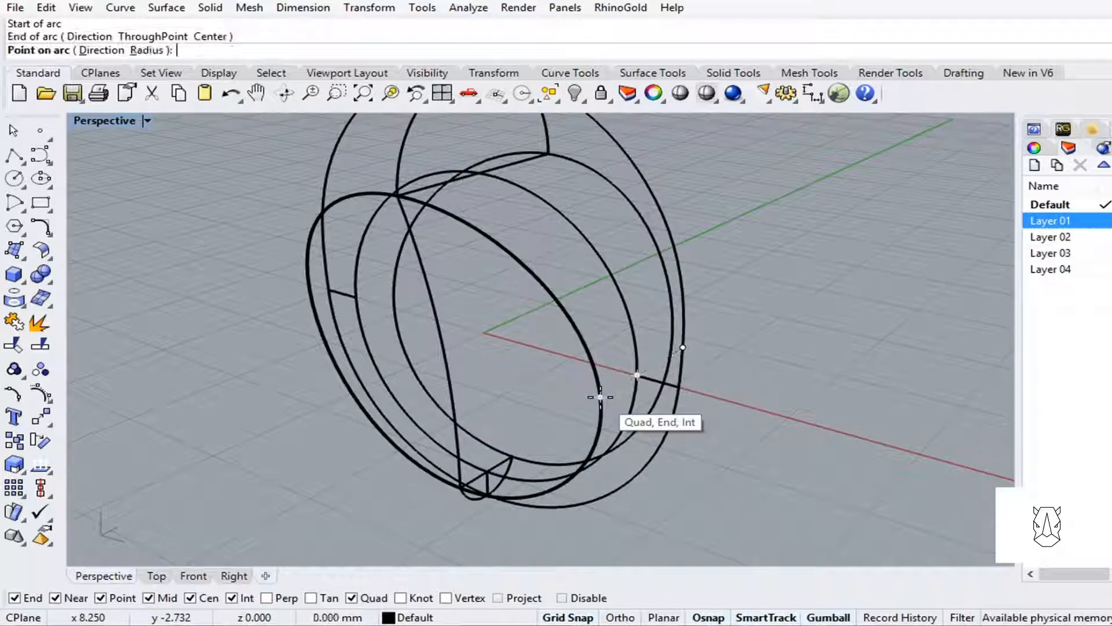
click(681, 386)
right_drag(683, 386, 616, 411)
key(ctrl+z)
Draw a three-point arc between the two side rails on the +X side, passing through the thickness line's outer end.
right_click(616, 411)
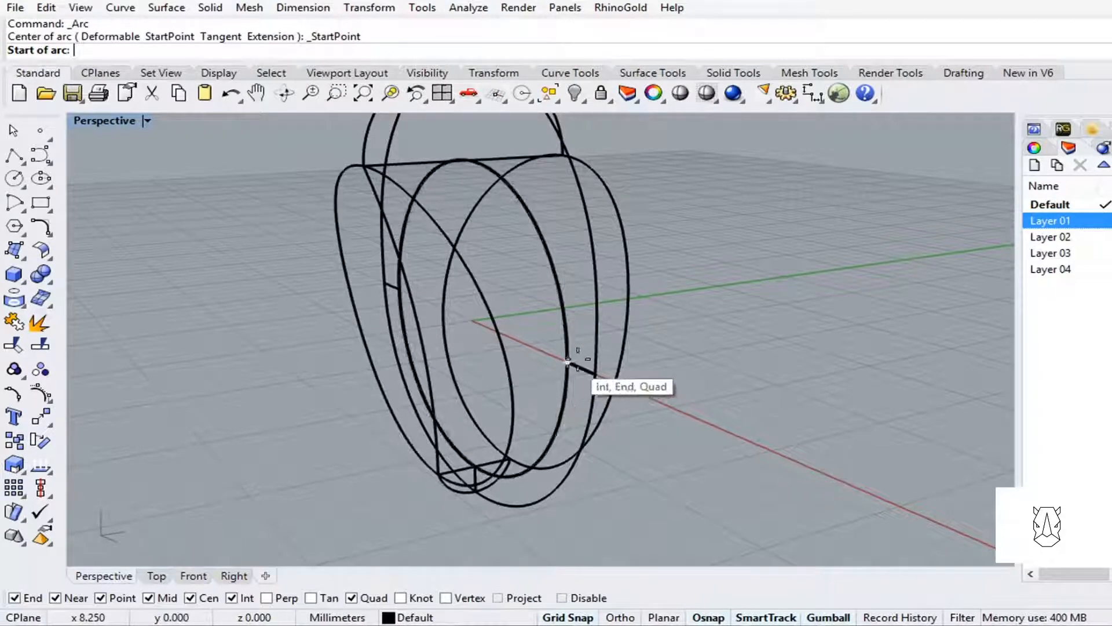
click(624, 352)
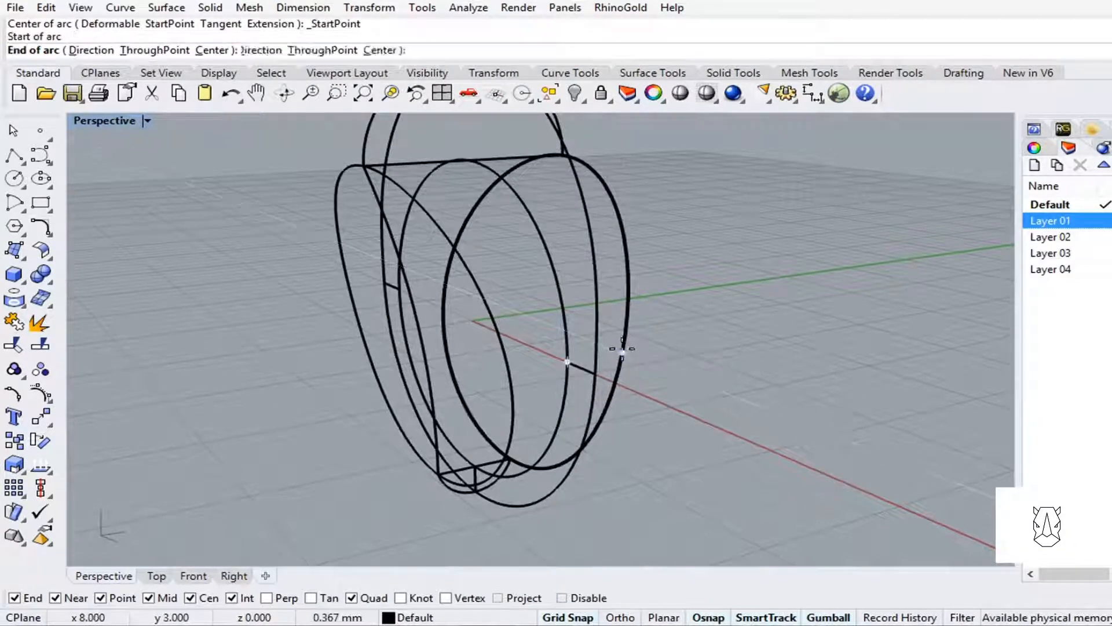
click(509, 371)
click(596, 373)
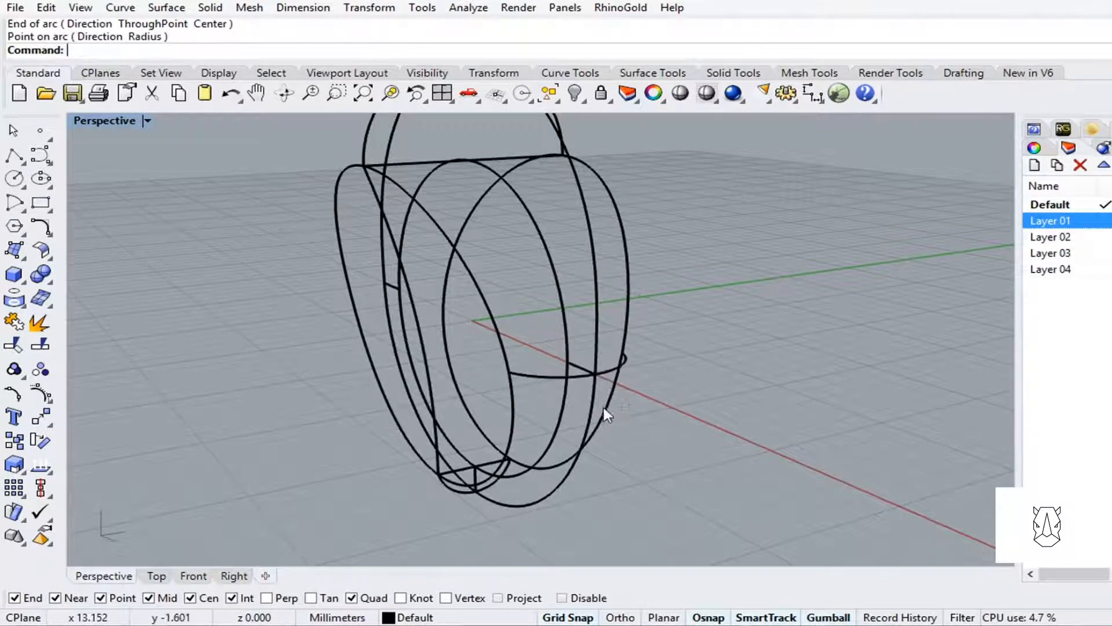
Delete the arc connecting the two side rails on the ring's +X side.
right_drag(604, 408, 727, 427)
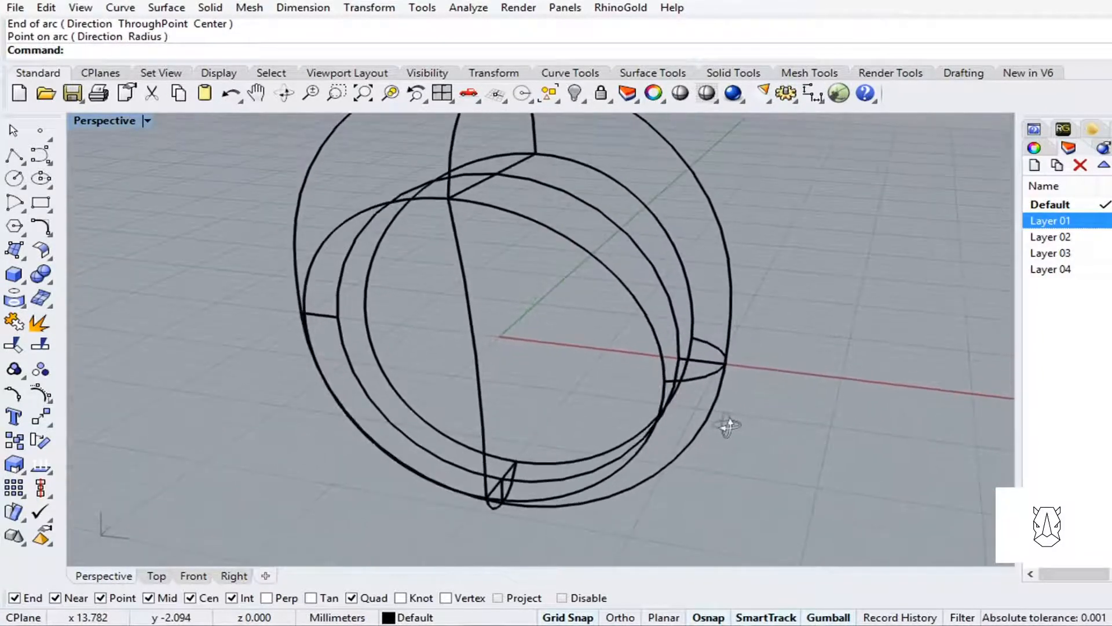
click(713, 376)
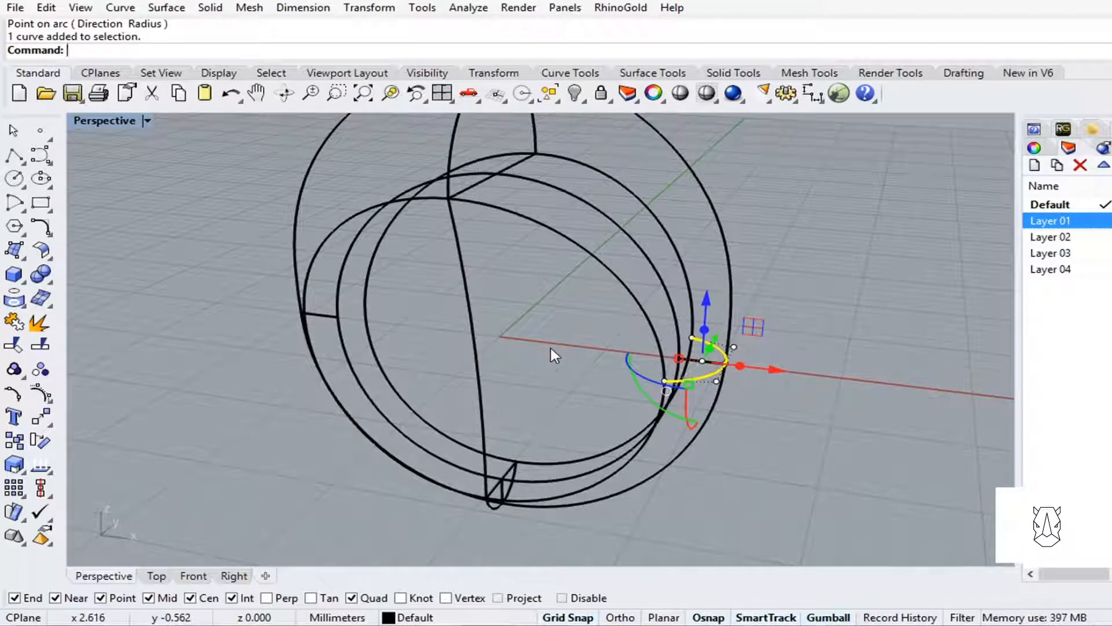
key(Delete)
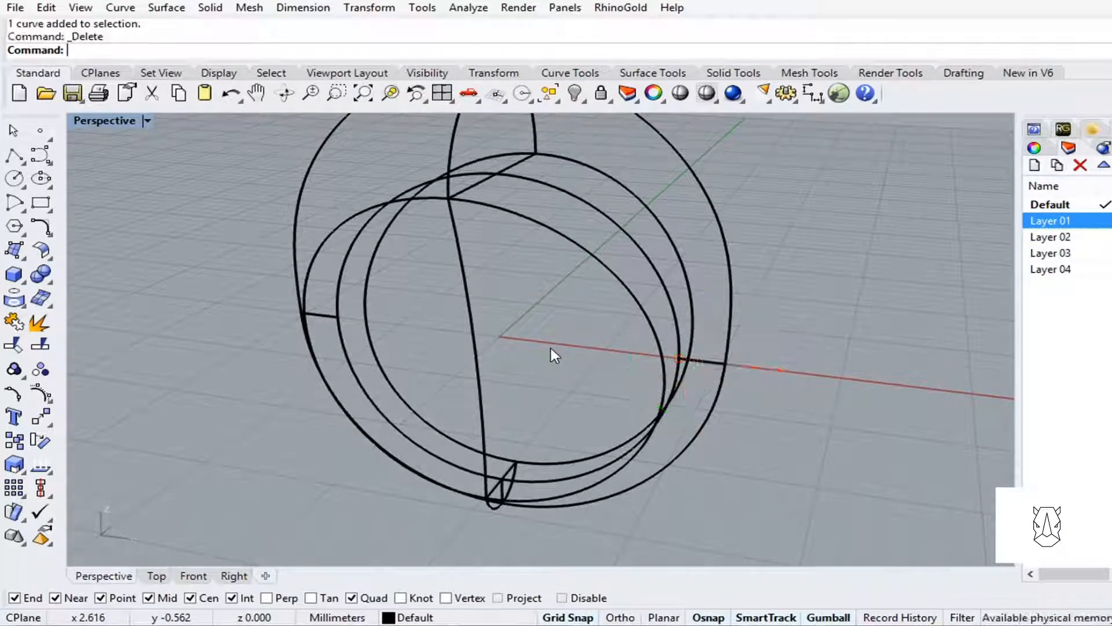
Create a horizontal cut plane across the ring's rail curves, starting at the origin (0) and running along the X axis.
double_click(126, 128)
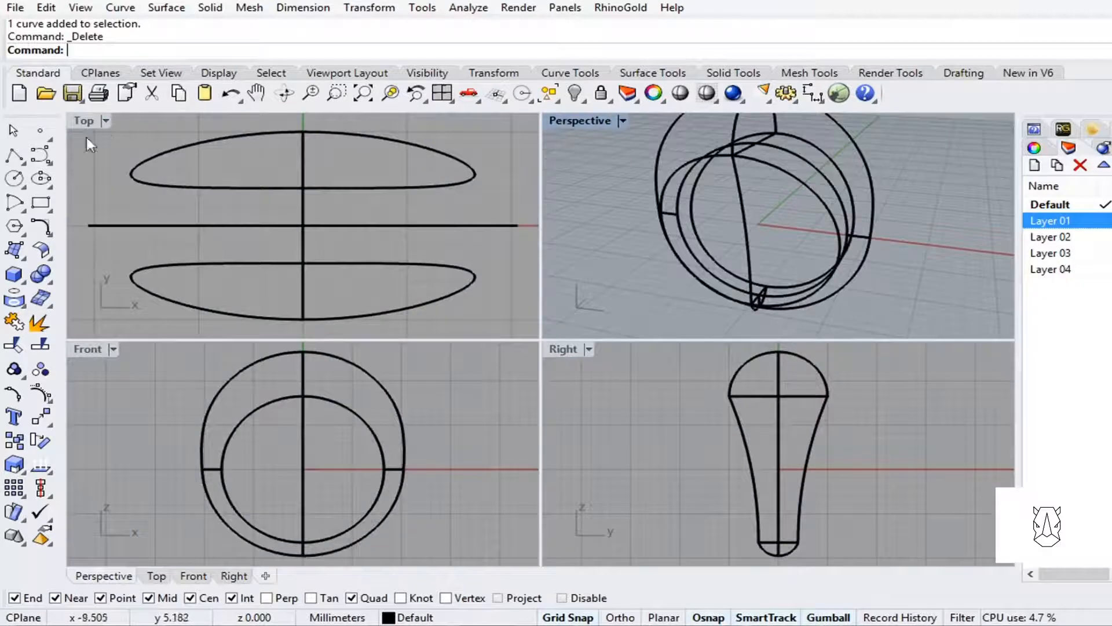
click(23, 256)
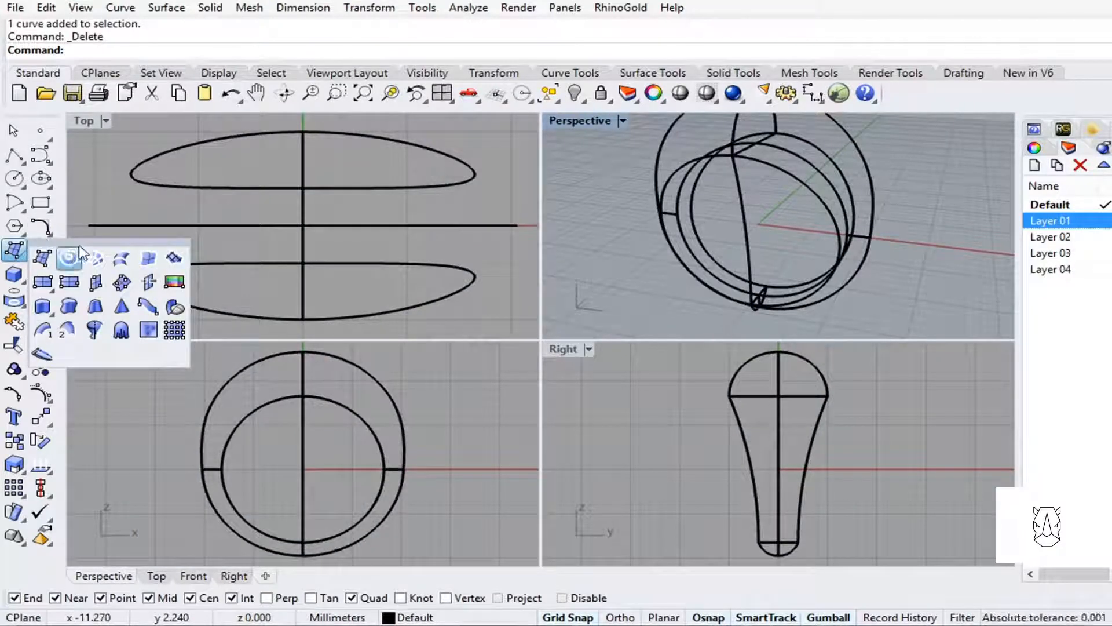
drag(81, 249, 99, 219)
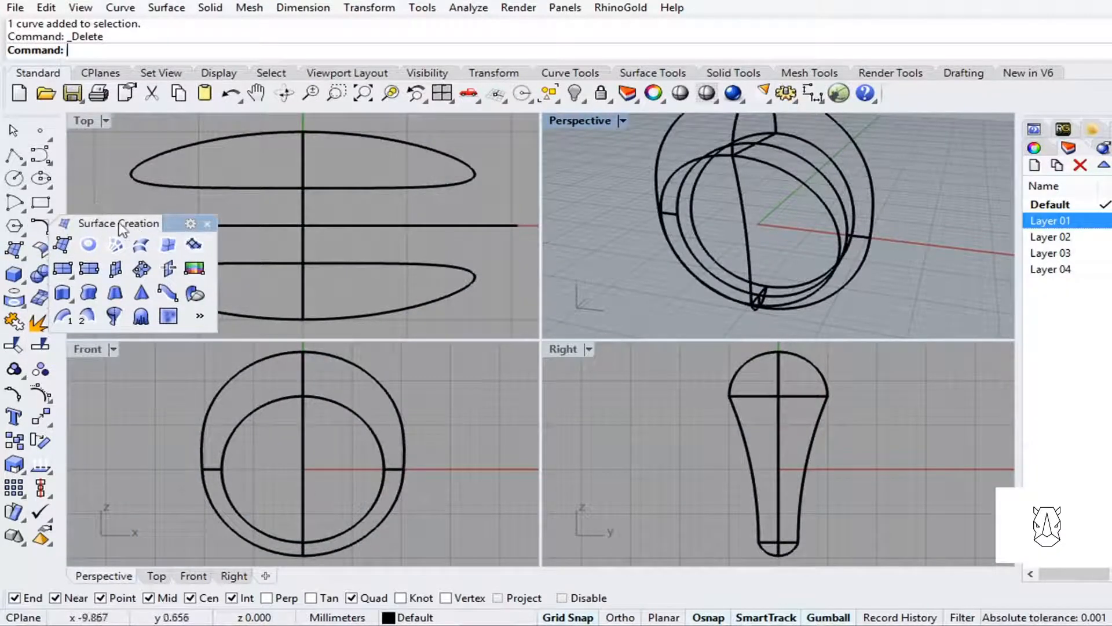
click(168, 266)
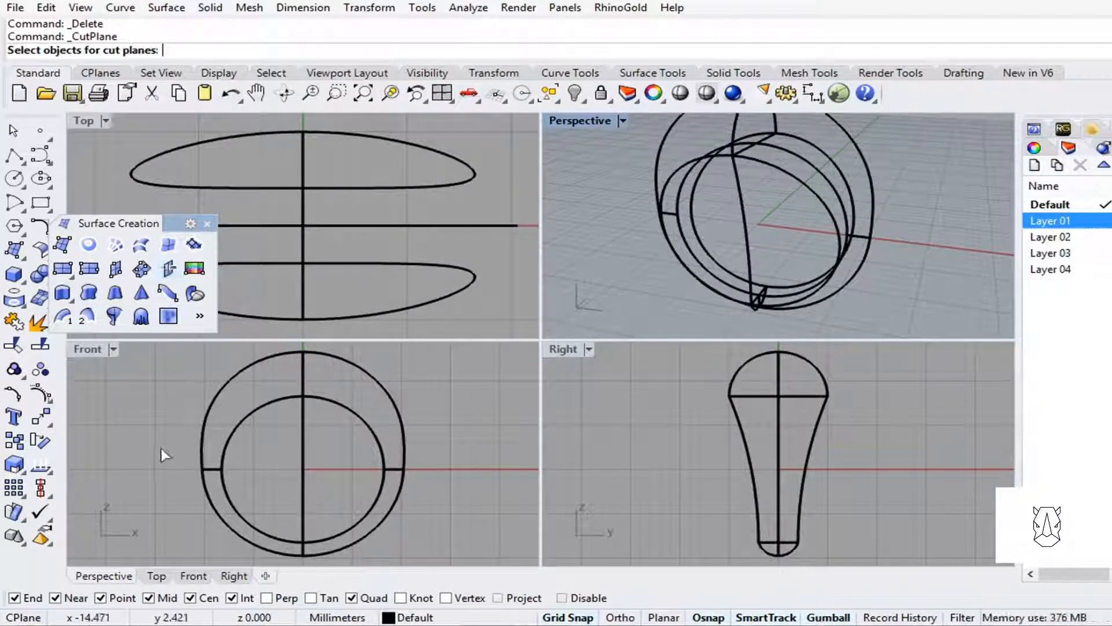
drag(388, 534, 332, 430)
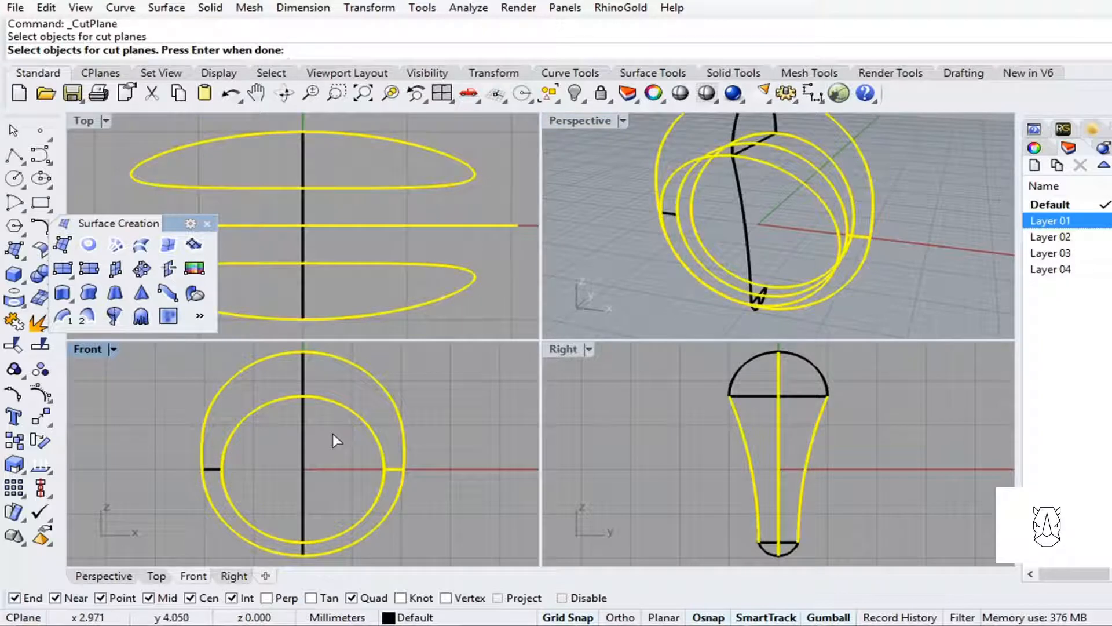
key(Return)
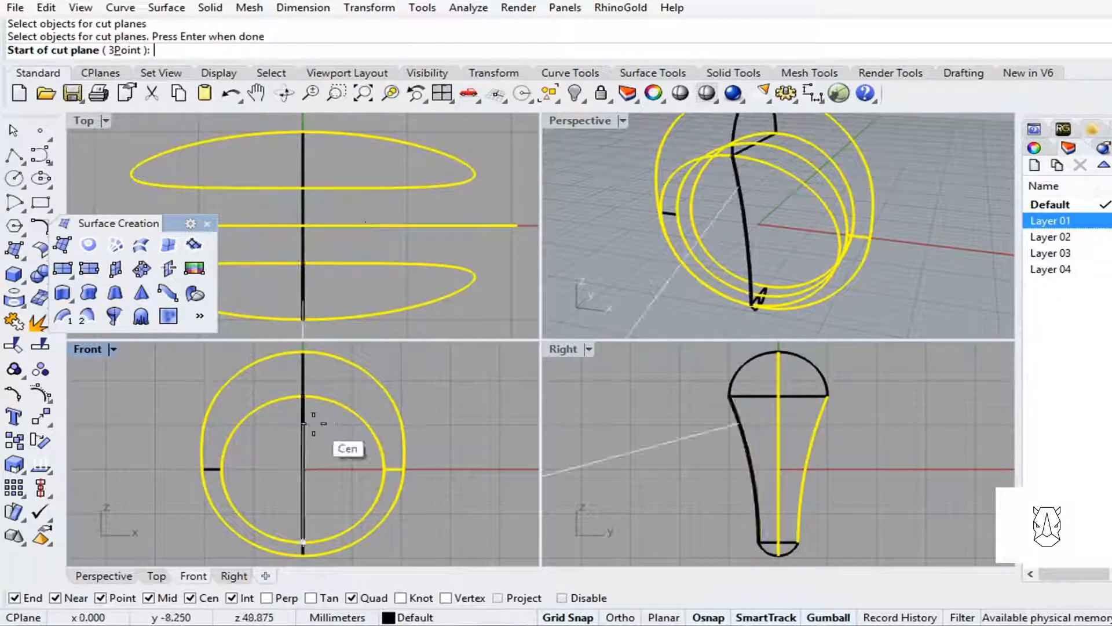
text(0)
key(Return)
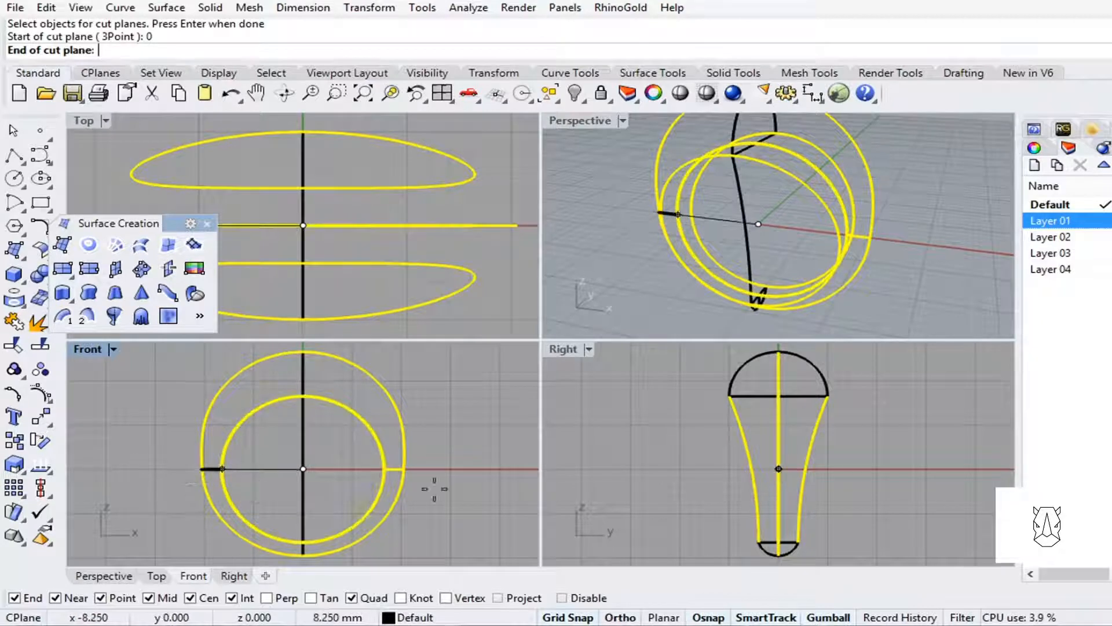
click(157, 468)
key(Return)
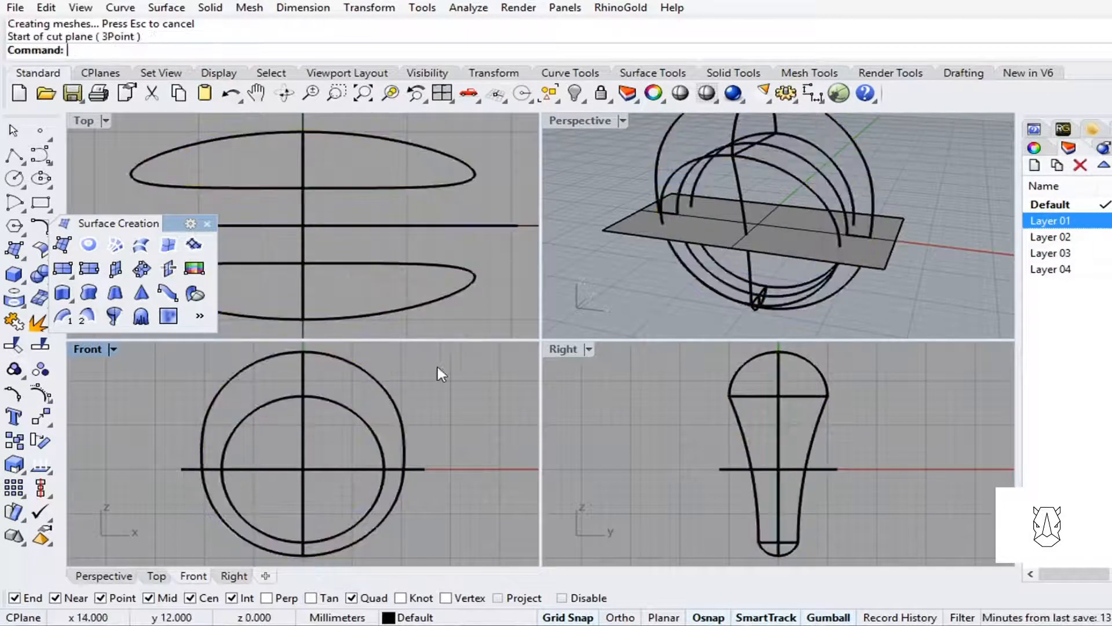
right_drag(620, 256, 618, 235)
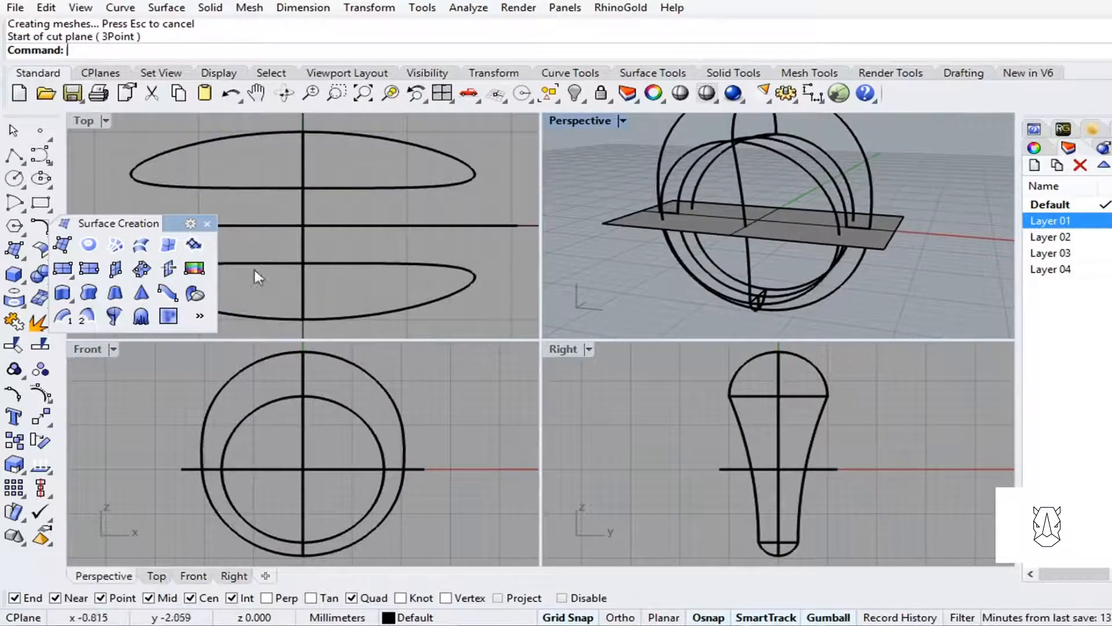
click(207, 224)
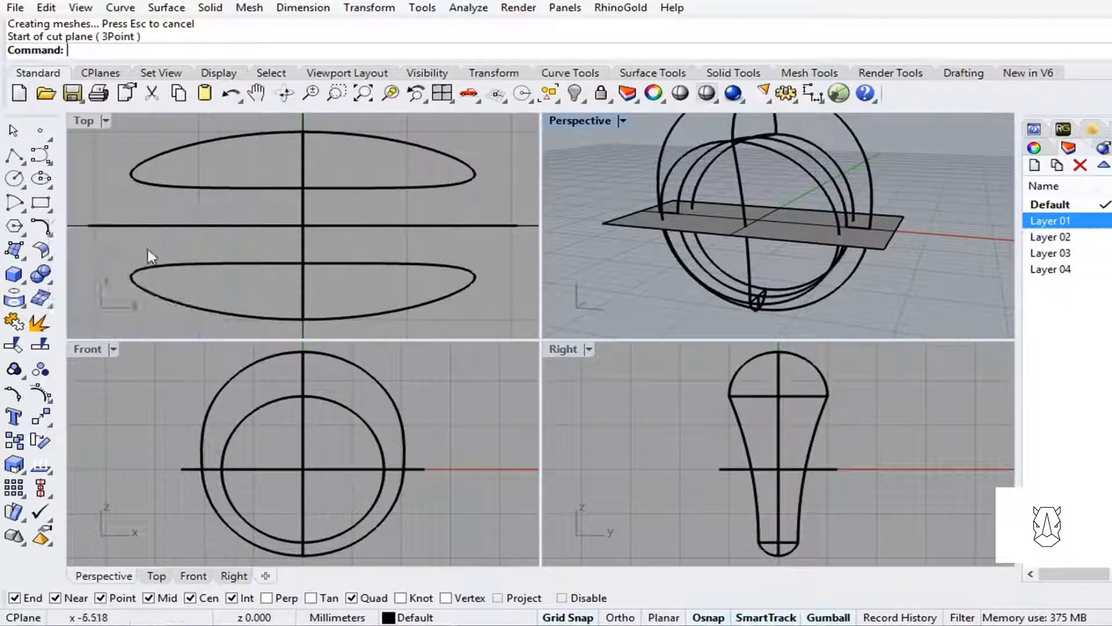
Intersect the cut plane with the ring curves to generate intersection points on the side rails.
click(16, 301)
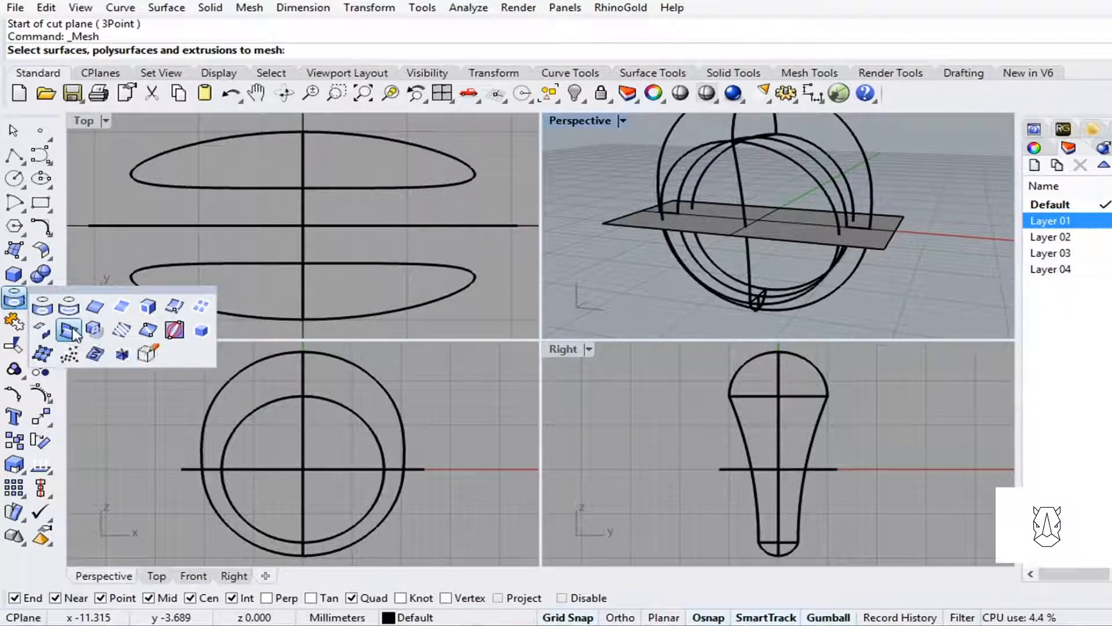
click(69, 330)
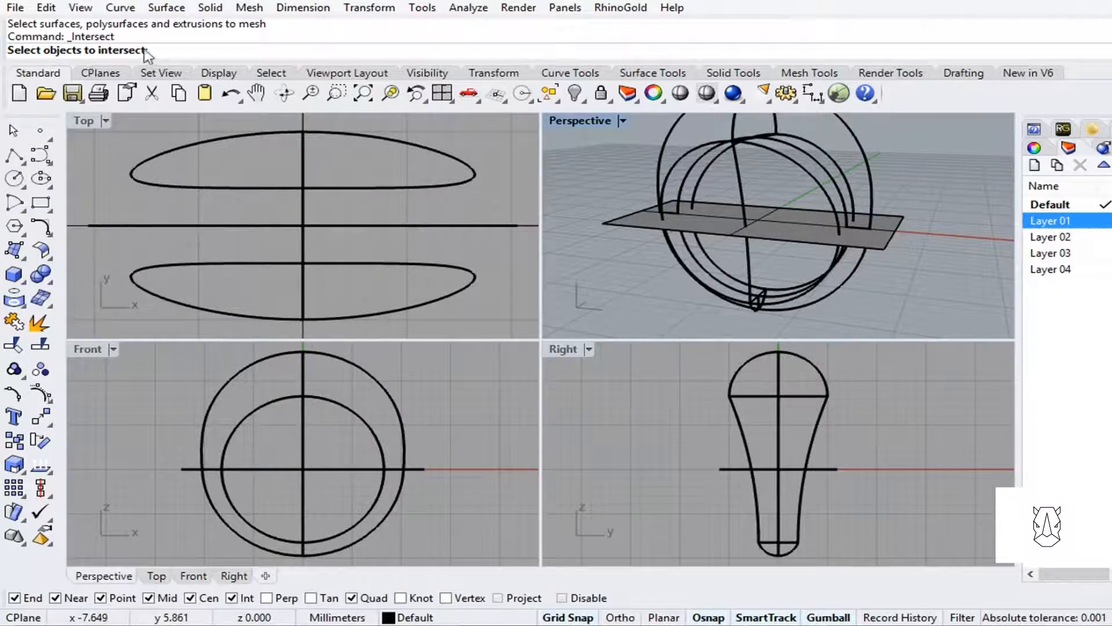
key(ctrl+a)
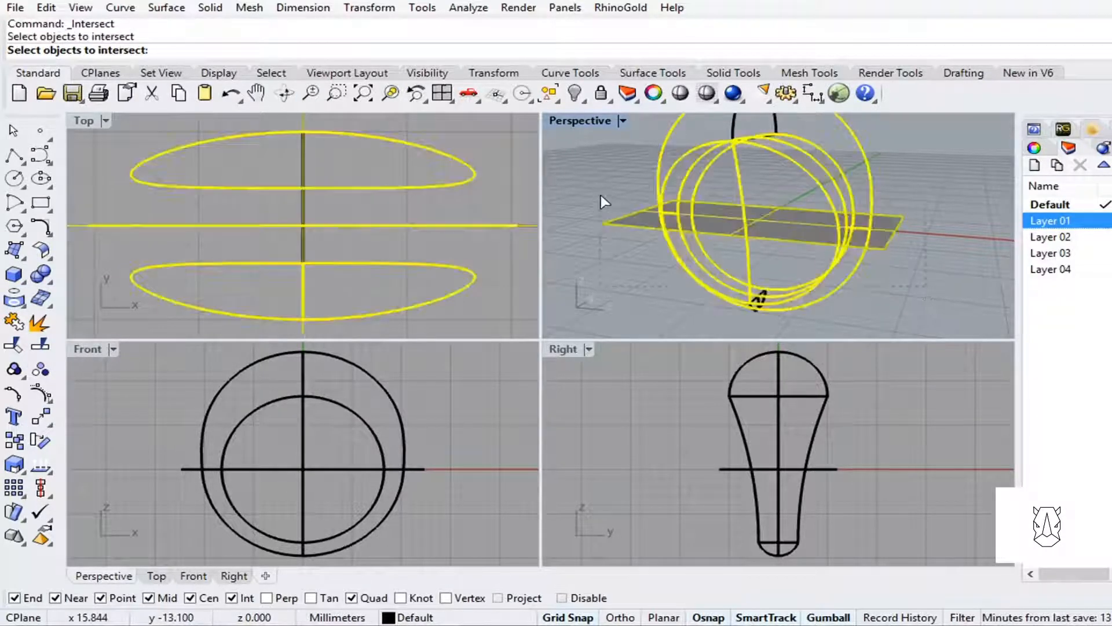
key(Return)
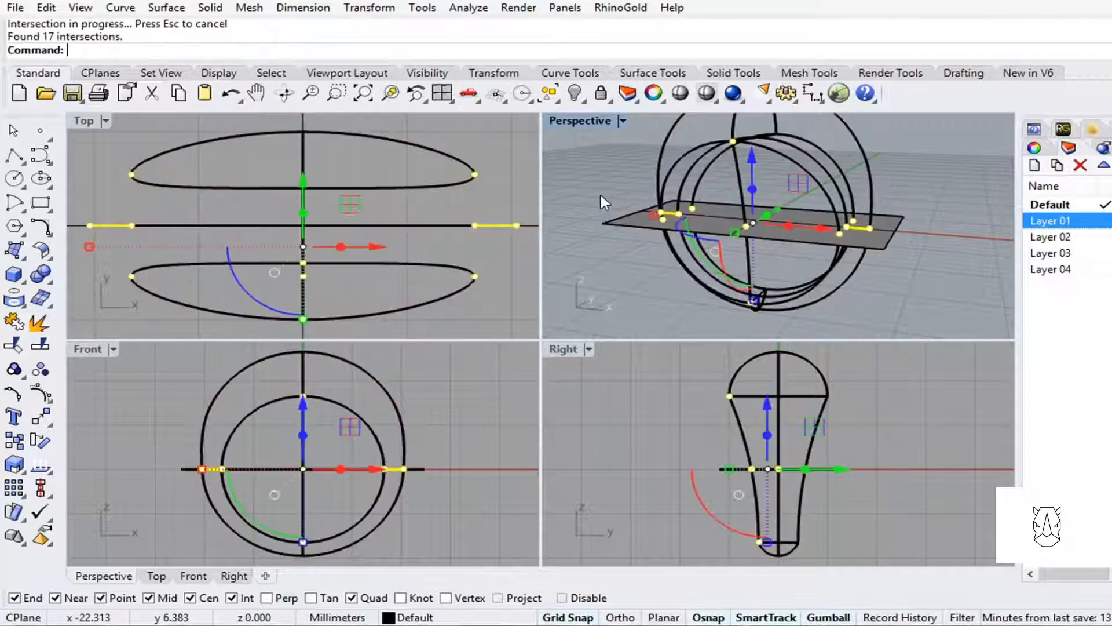
click(589, 290)
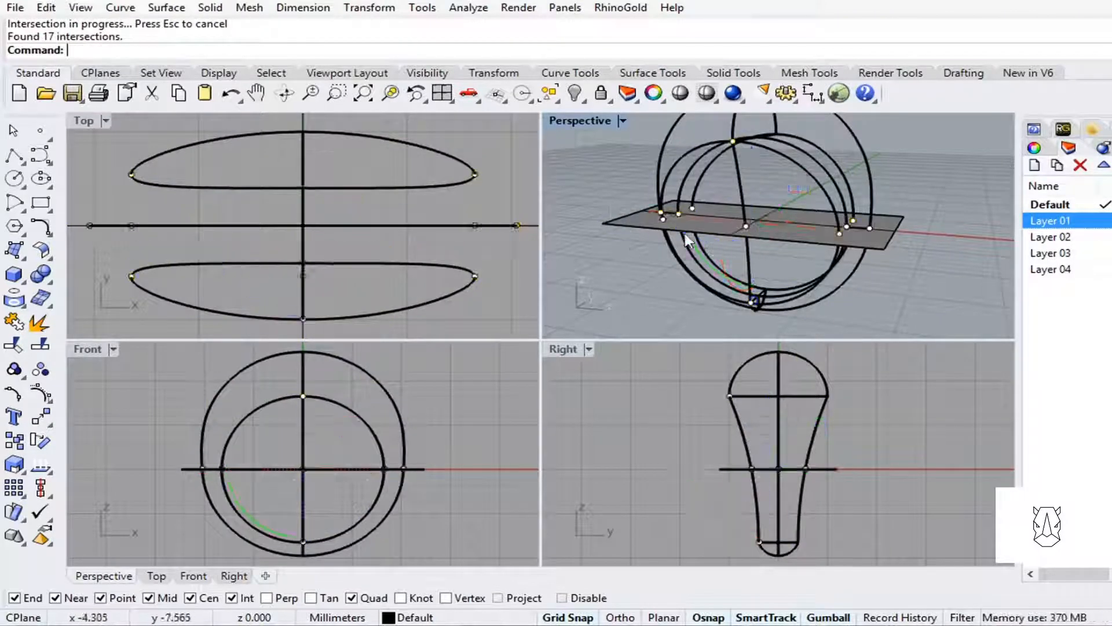
Delete the horizontal cut plane surface, keeping the intersection points.
double_click(576, 119)
right_drag(541, 263, 533, 264)
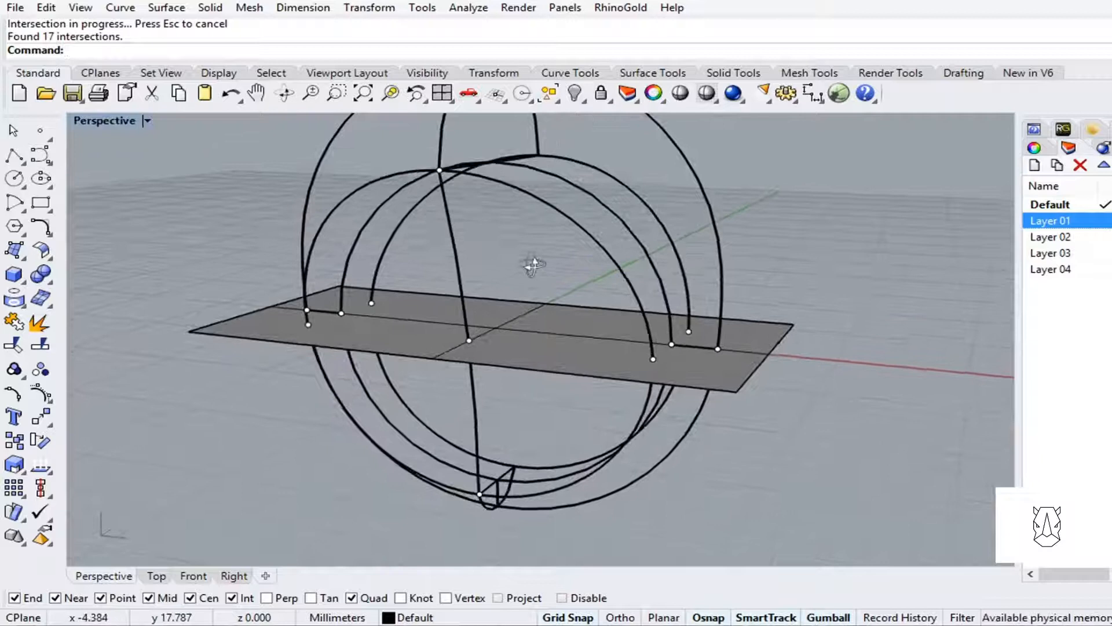
click(545, 319)
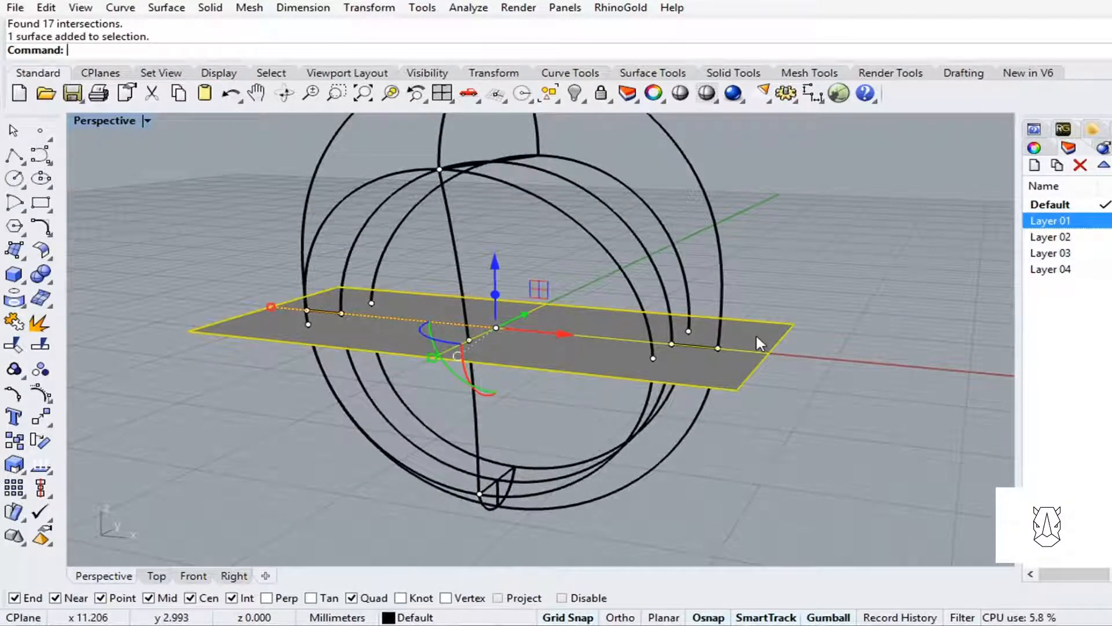
key(Delete)
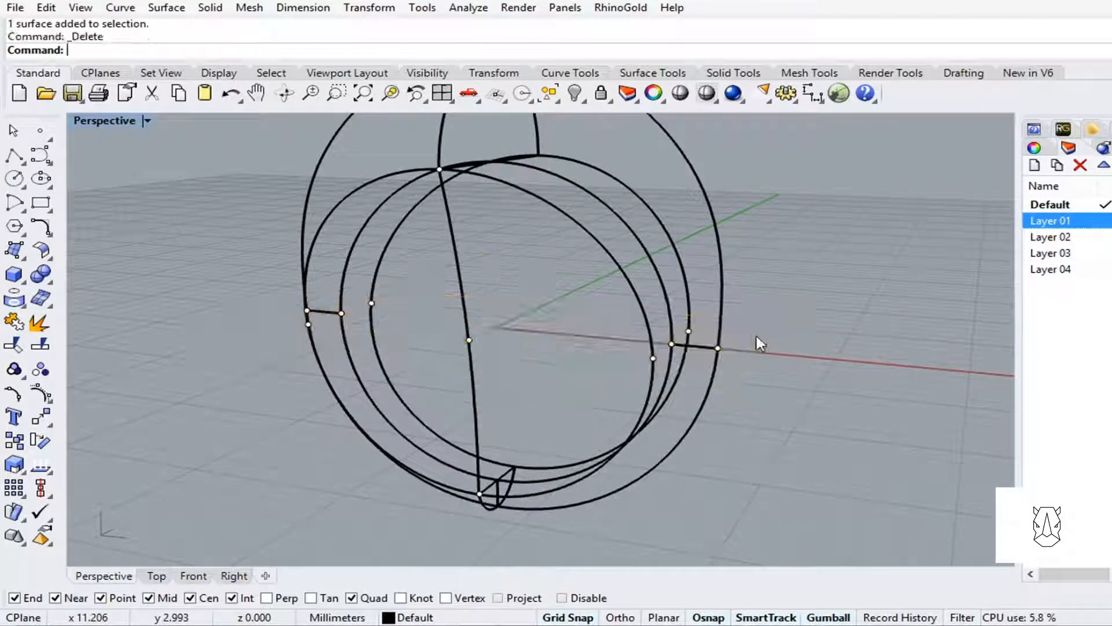
Draw a three-point arc on the +X side between the two side rails' intersection points, passing through the outer curve's intersection point.
click(22, 210)
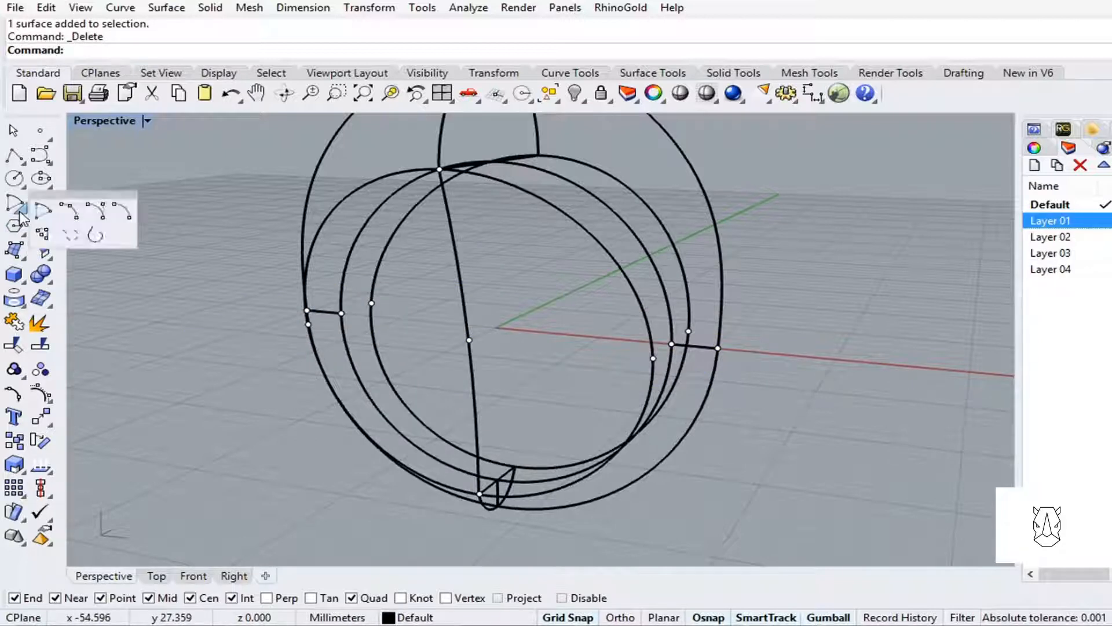
click(69, 212)
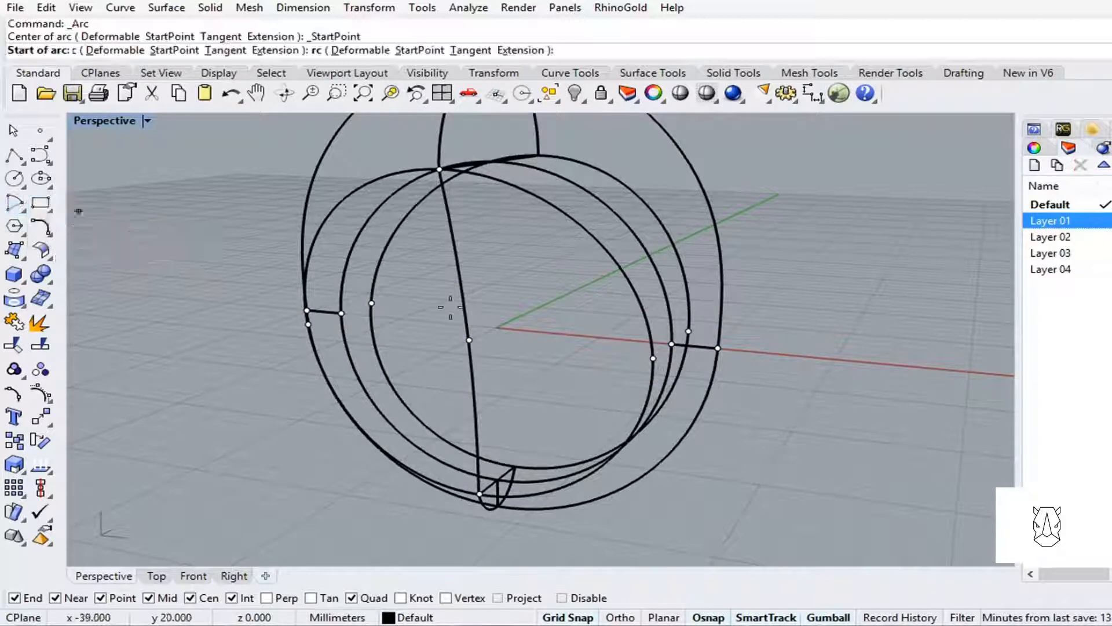
click(687, 333)
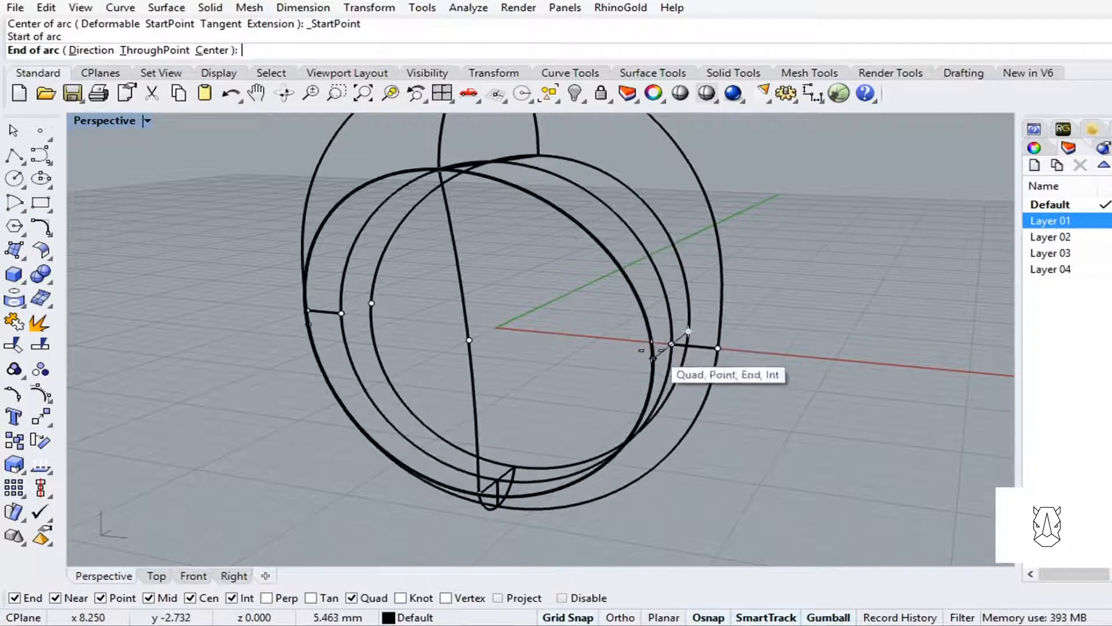
click(671, 343)
click(718, 348)
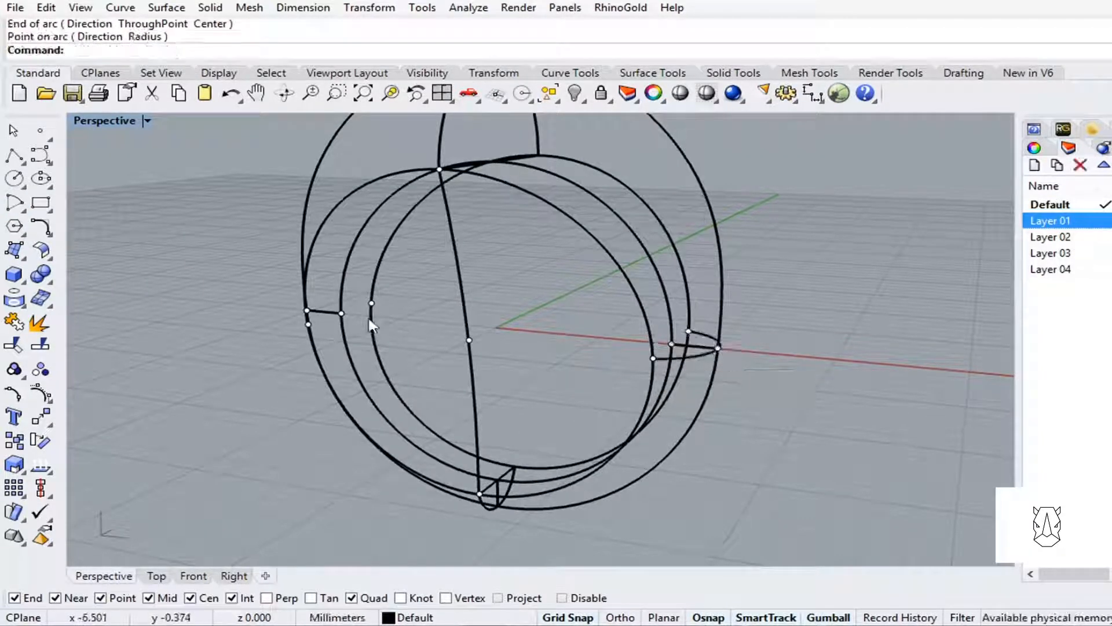
Draw a matching three-point arc on the -X side between the rails' intersection points, passing through the outer end of the thickness line.
scroll(376, 318, up, 5)
key(Return)
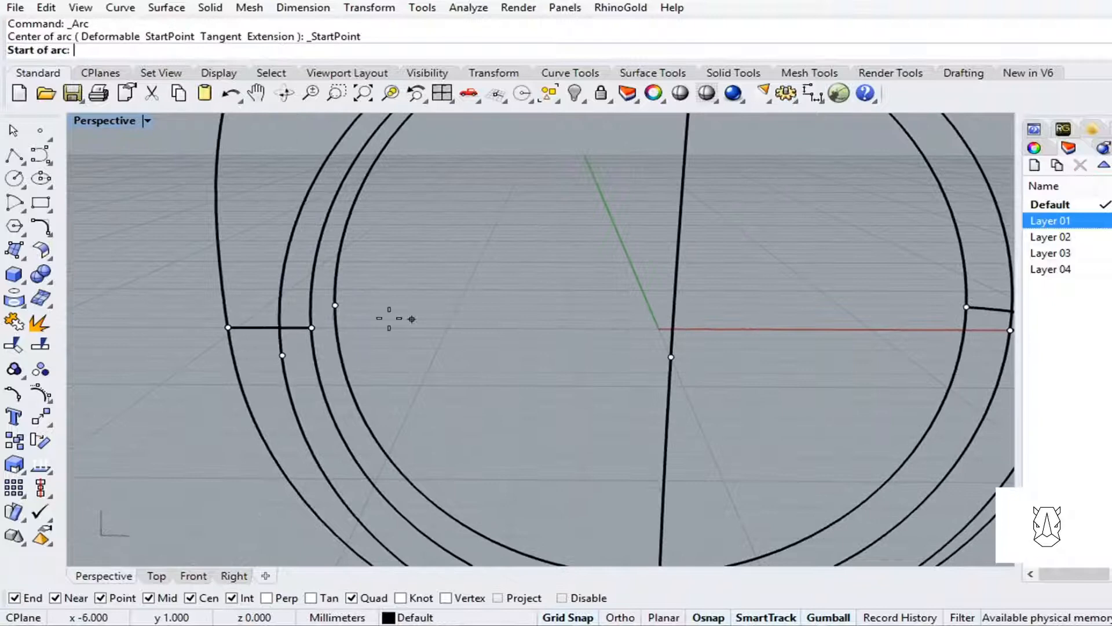
click(334, 306)
click(282, 354)
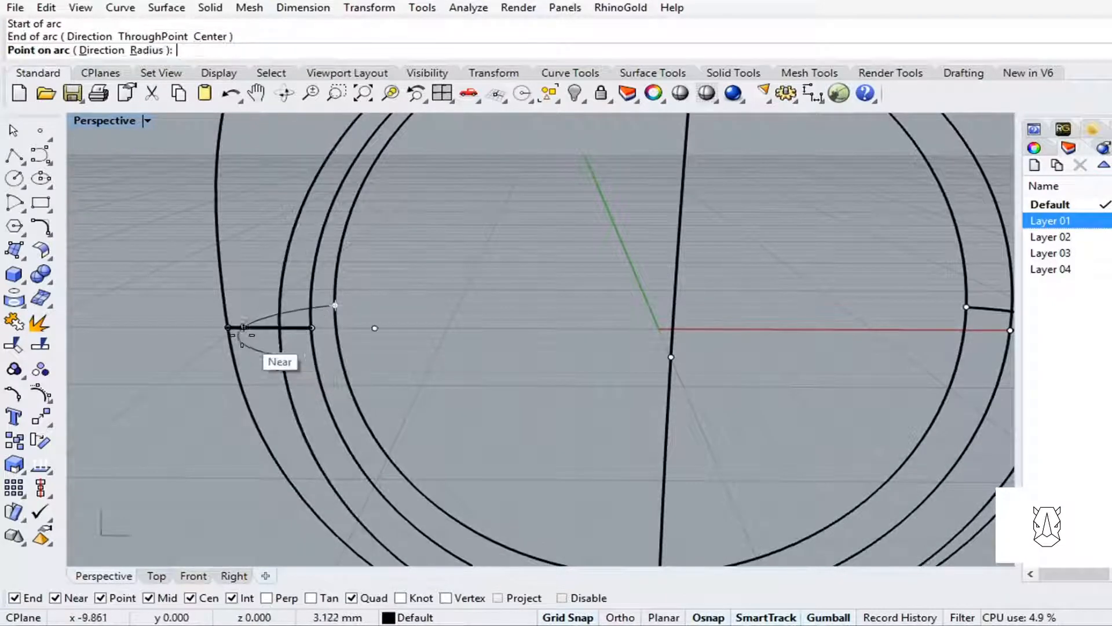
click(228, 327)
Move the two side rails, the outer curve and the four profile arcs to Layer 02.
right_drag(407, 358, 387, 347)
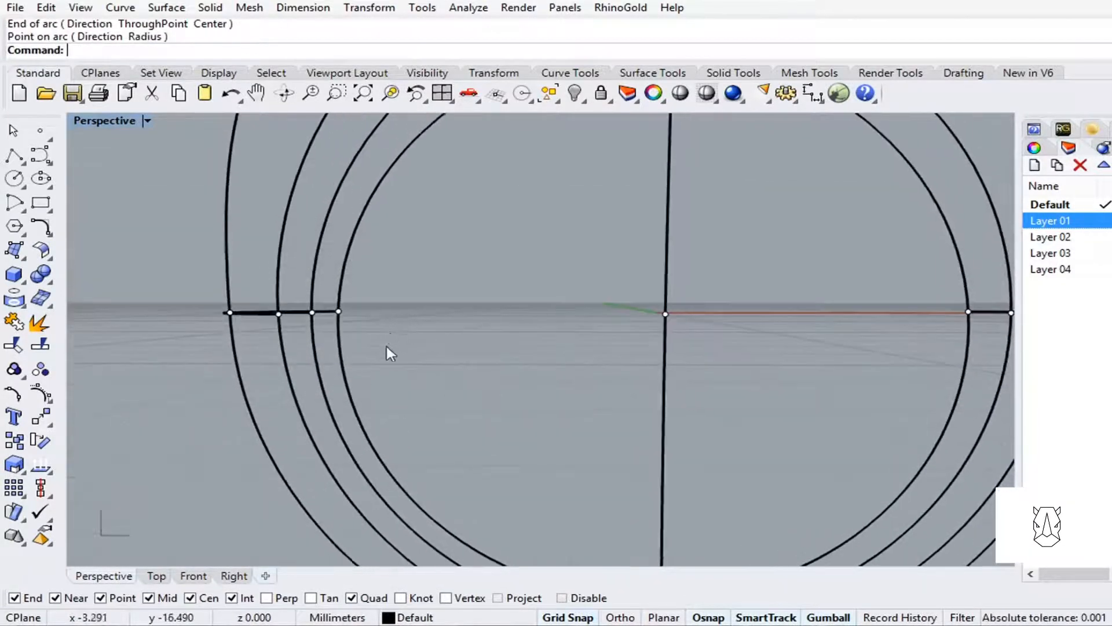
scroll(386, 347, down, 8)
right_drag(531, 346, 528, 409)
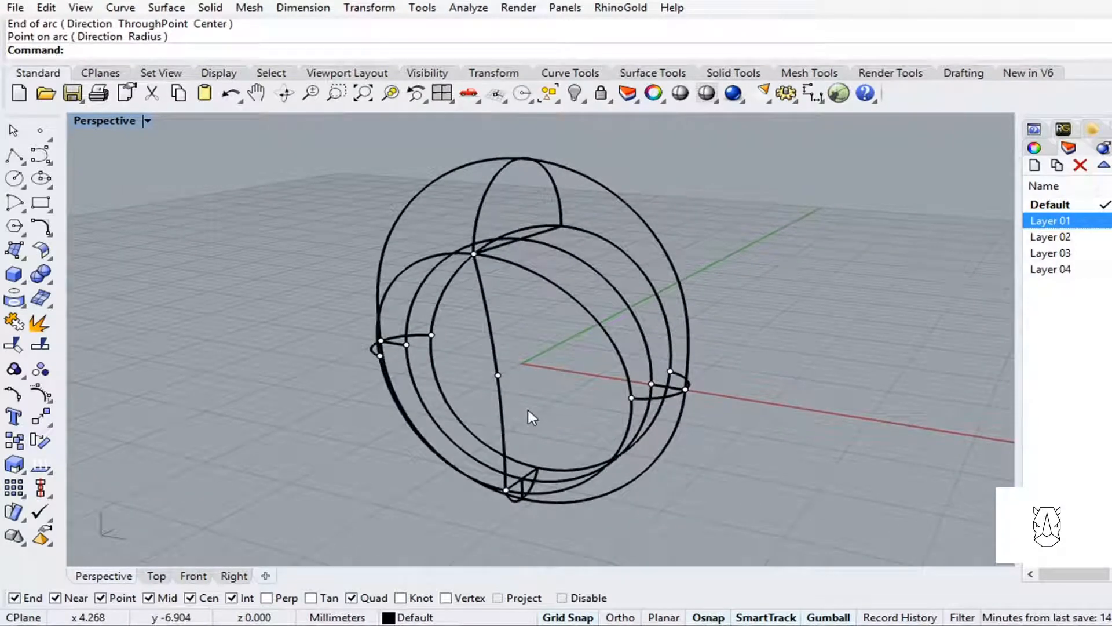
right_drag(708, 215, 629, 256)
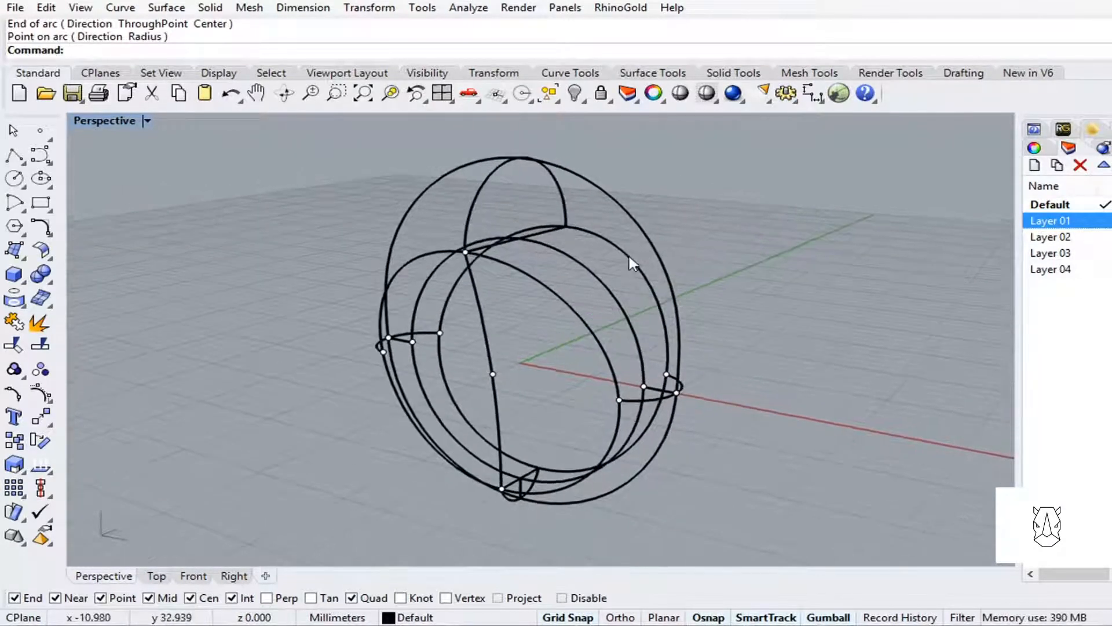
click(616, 249)
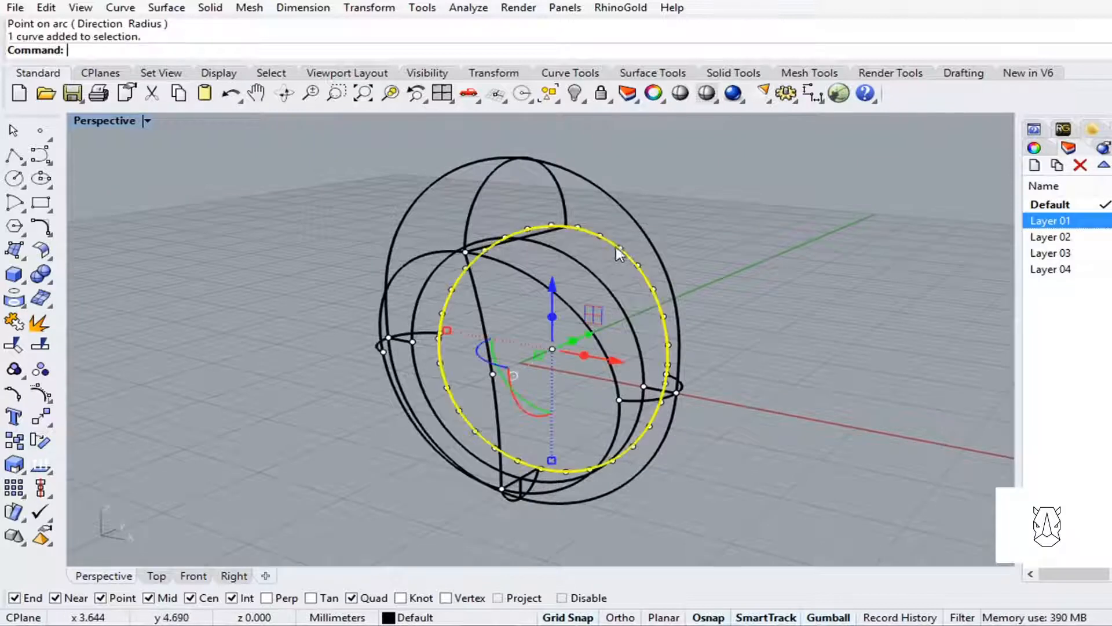
shift+click(617, 200)
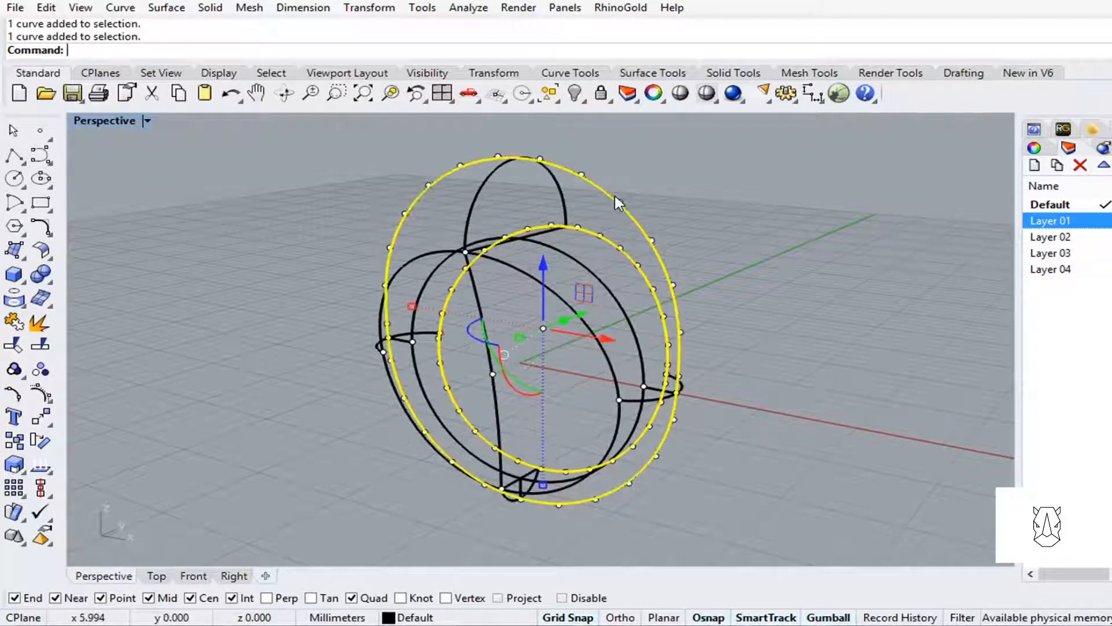
shift+right_drag(524, 249, 490, 242)
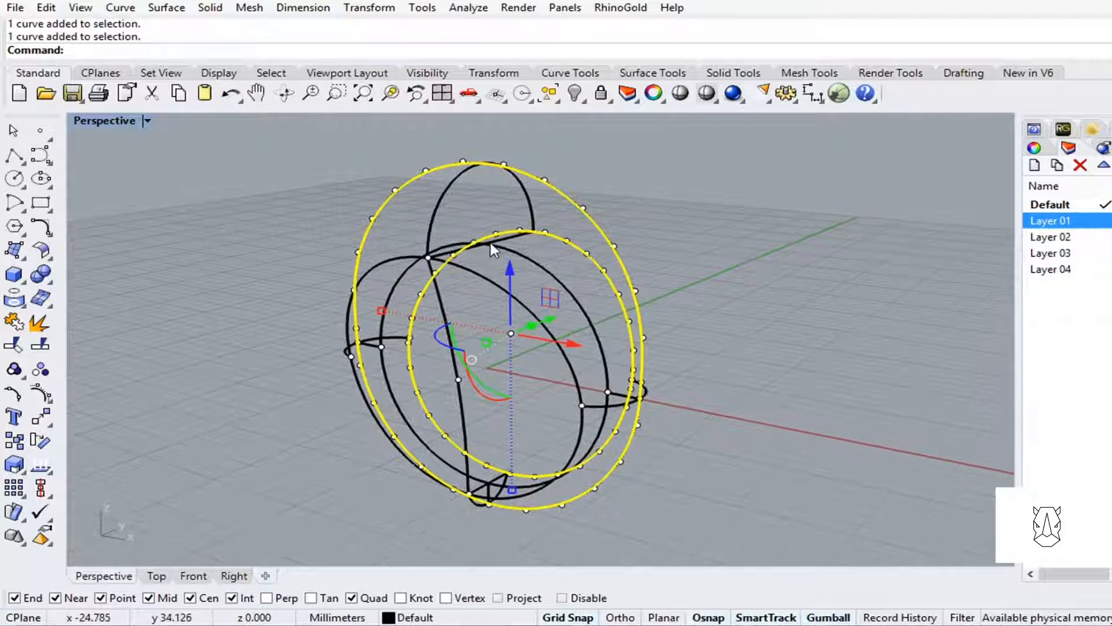
shift+click(476, 280)
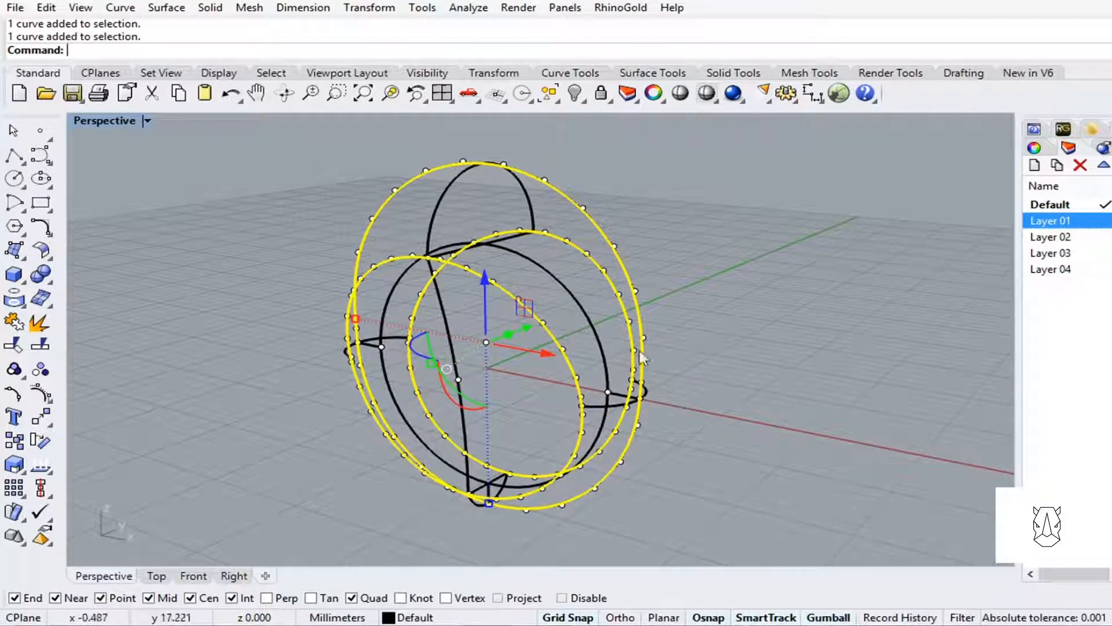
shift+click(452, 197)
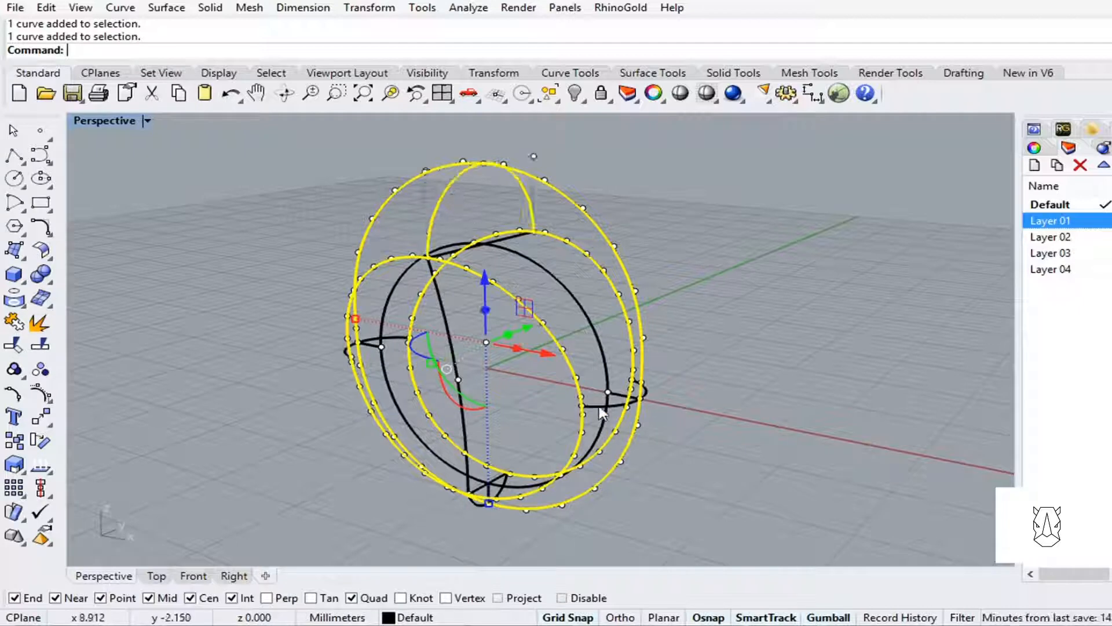
scroll(478, 527, up, 3)
scroll(481, 498, up, 2)
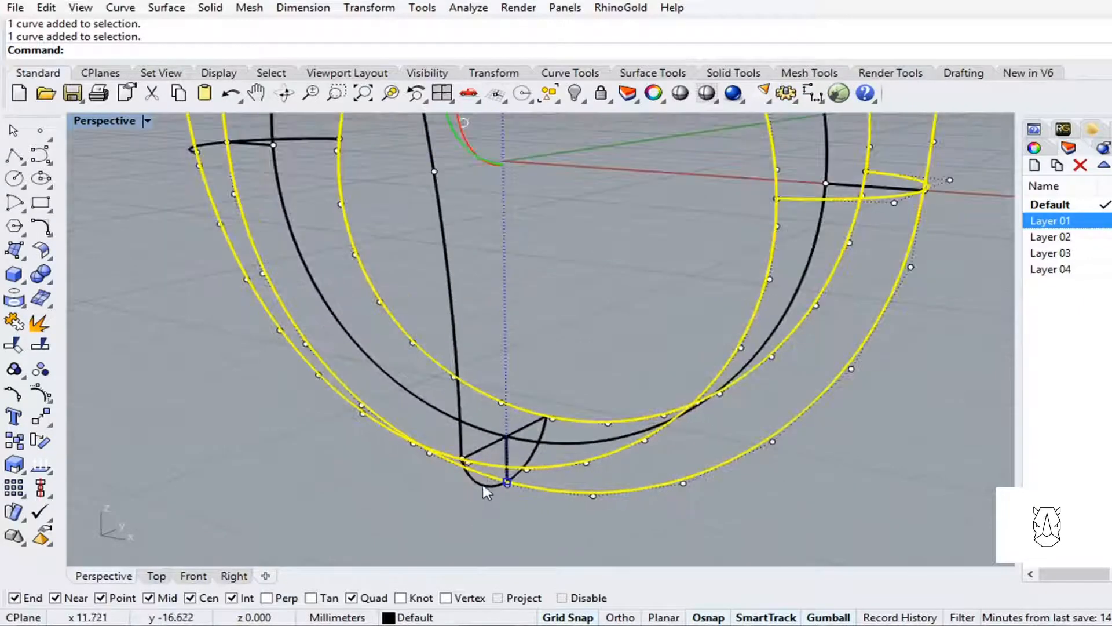
scroll(357, 344, down, 5)
scroll(307, 294, up, 3)
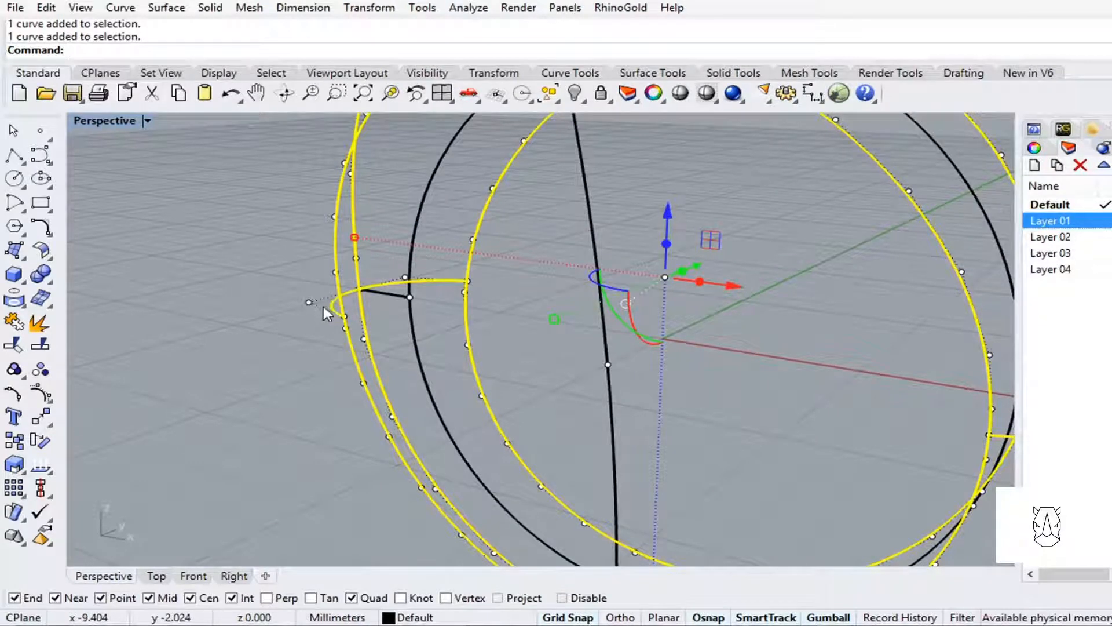
scroll(320, 313, down, 3)
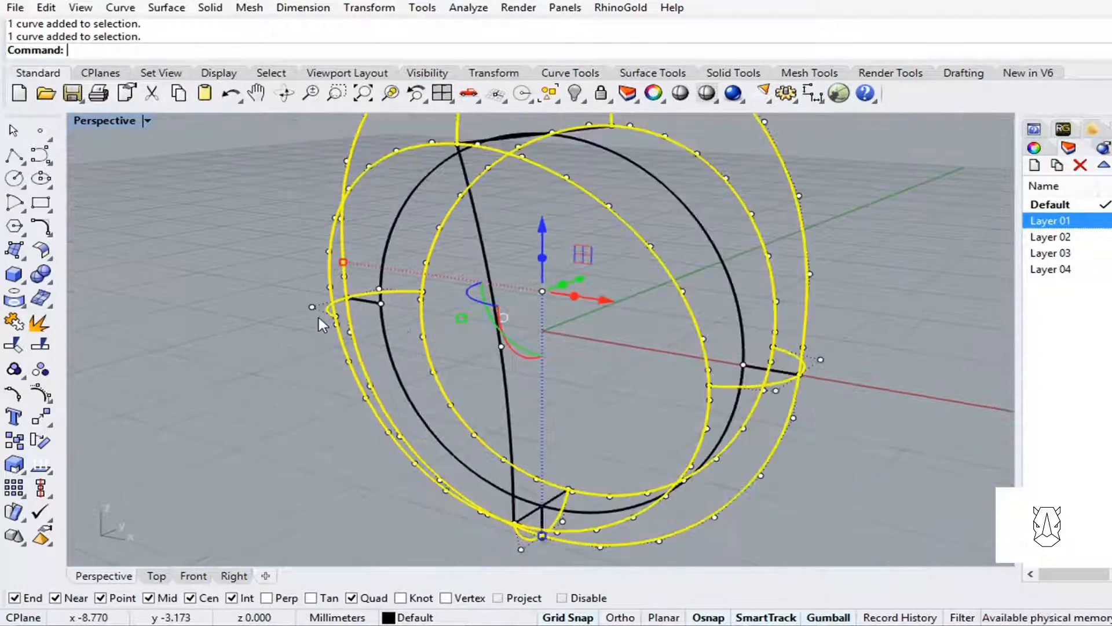
right_click(1057, 237)
click(1045, 262)
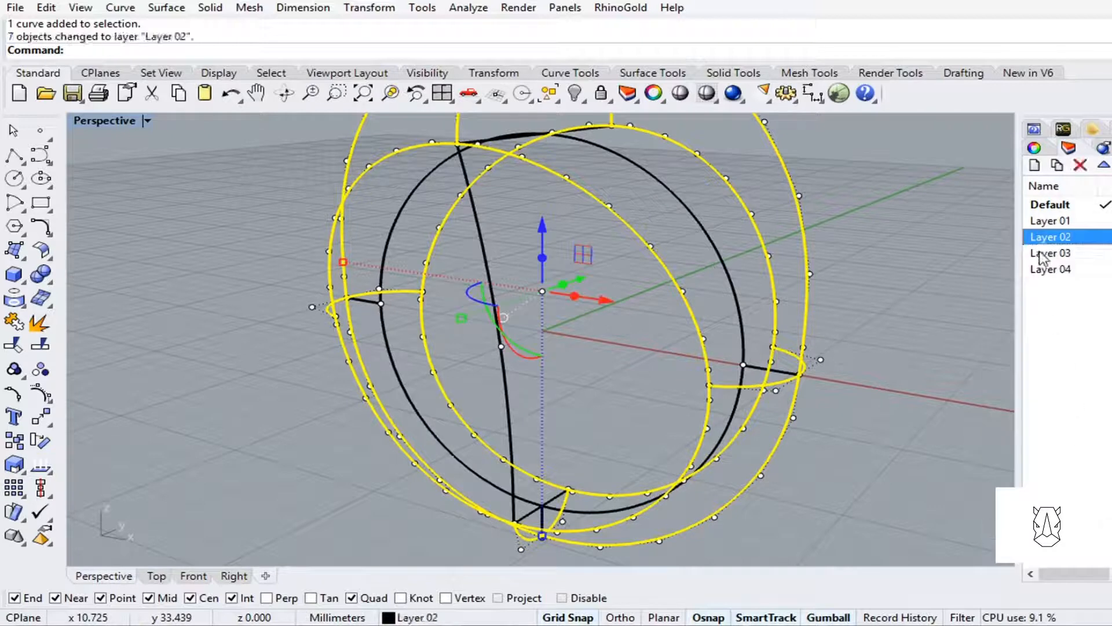
Rename Layer 02 to crvs and hide it.
text(cr)
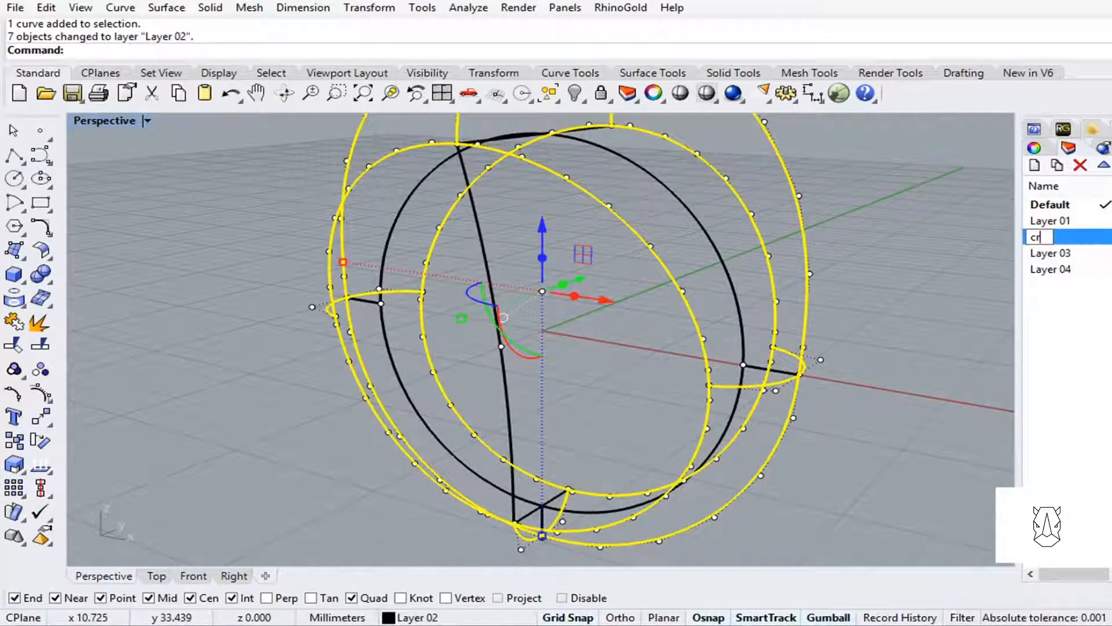
text(vs)
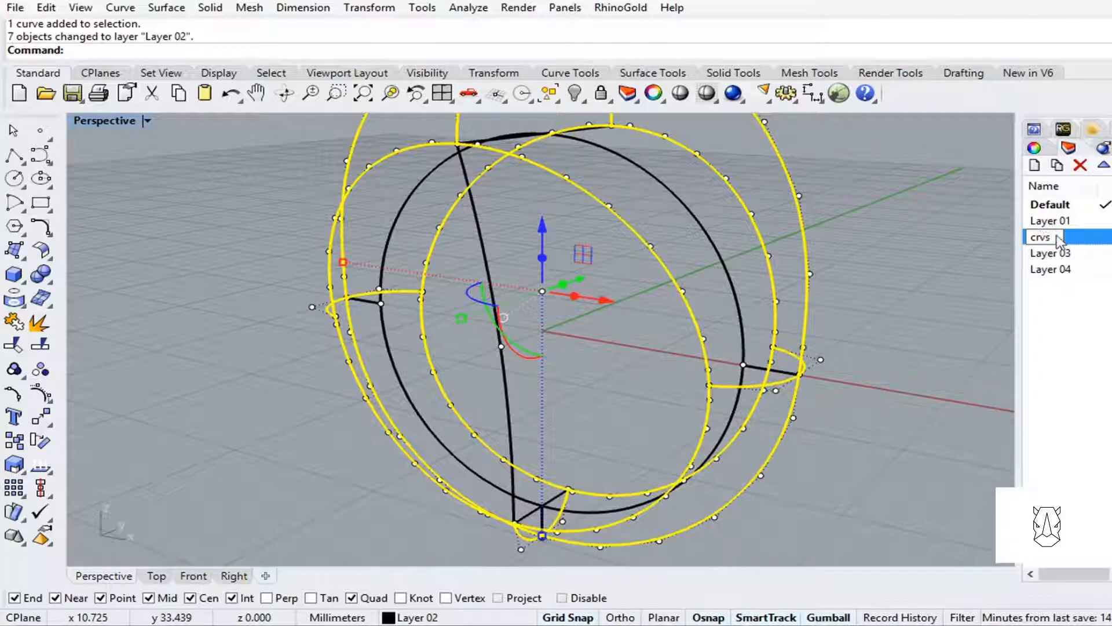
key(Escape)
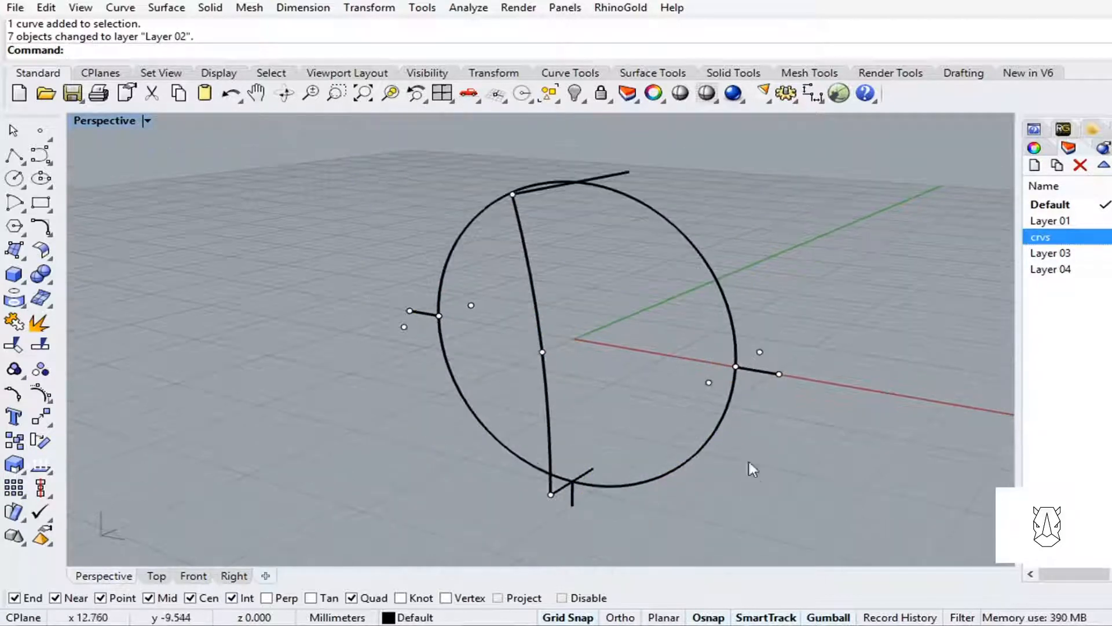
Select all point objects with SelPt and delete them.
scroll(770, 496, down, 2)
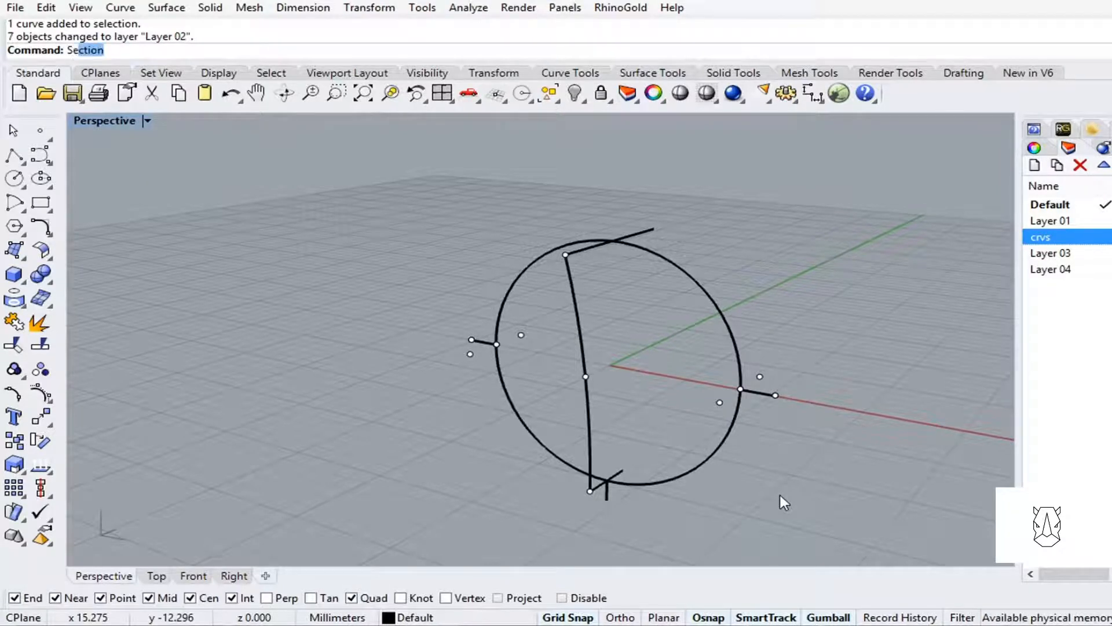
text(lC)
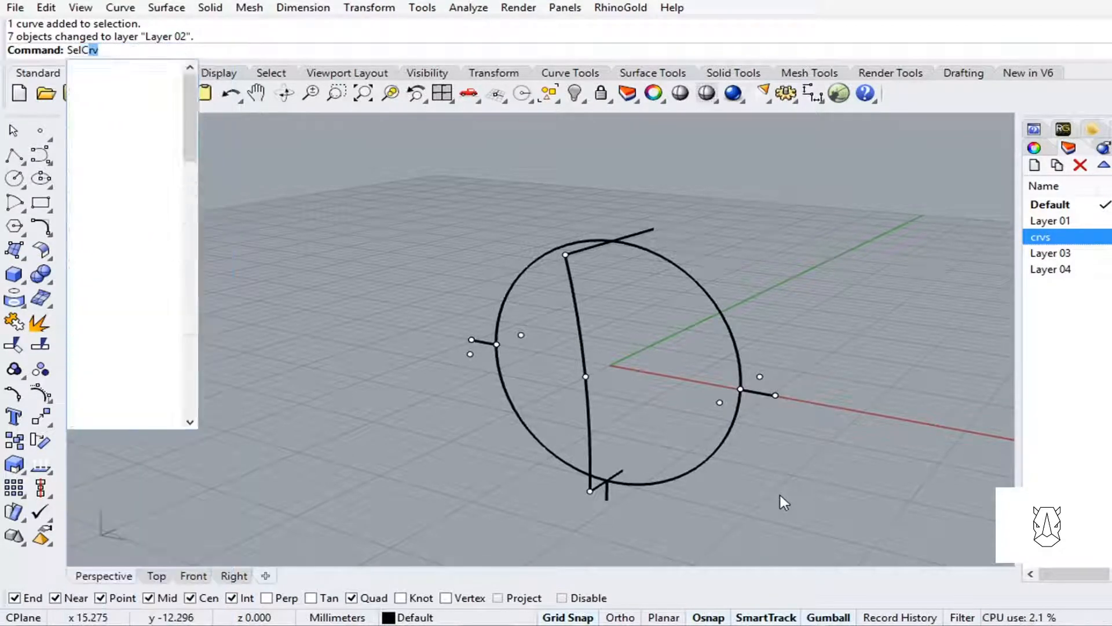
key(BackSpace)
text(Pt)
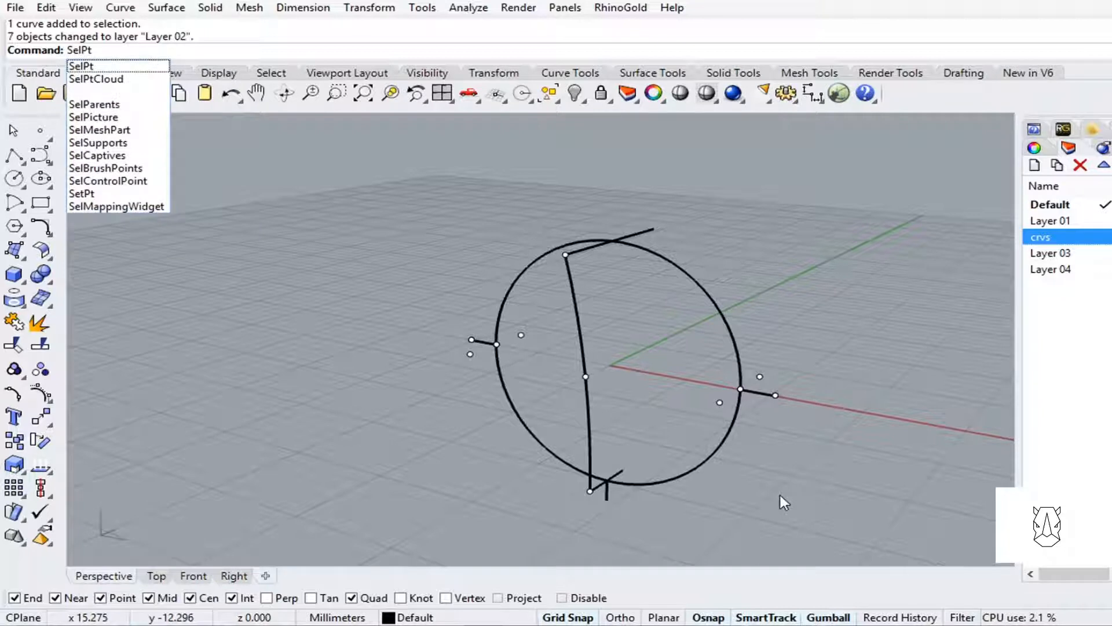
key(Return)
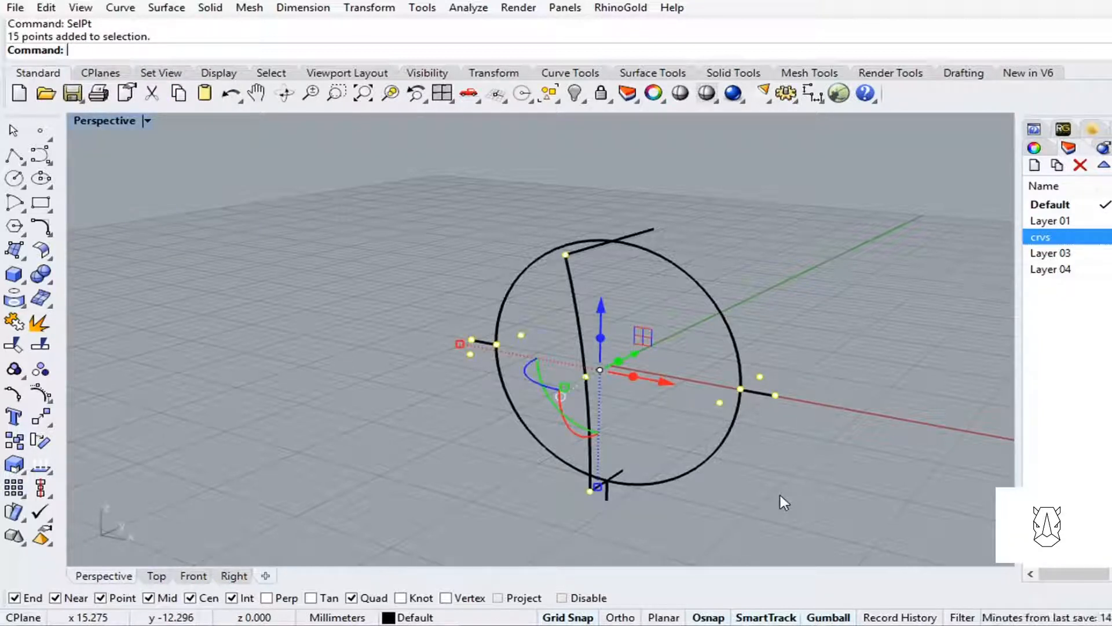
key(Delete)
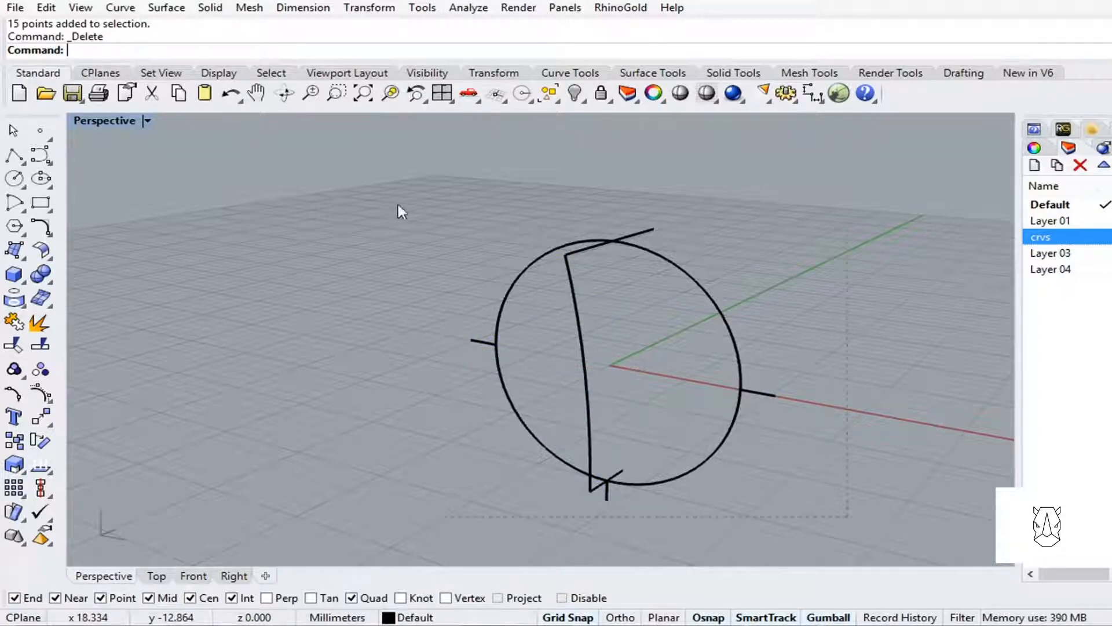
Move all remaining visible construction curves to Layer 03 and rename that layer crvs1.
drag(398, 203, 387, 197)
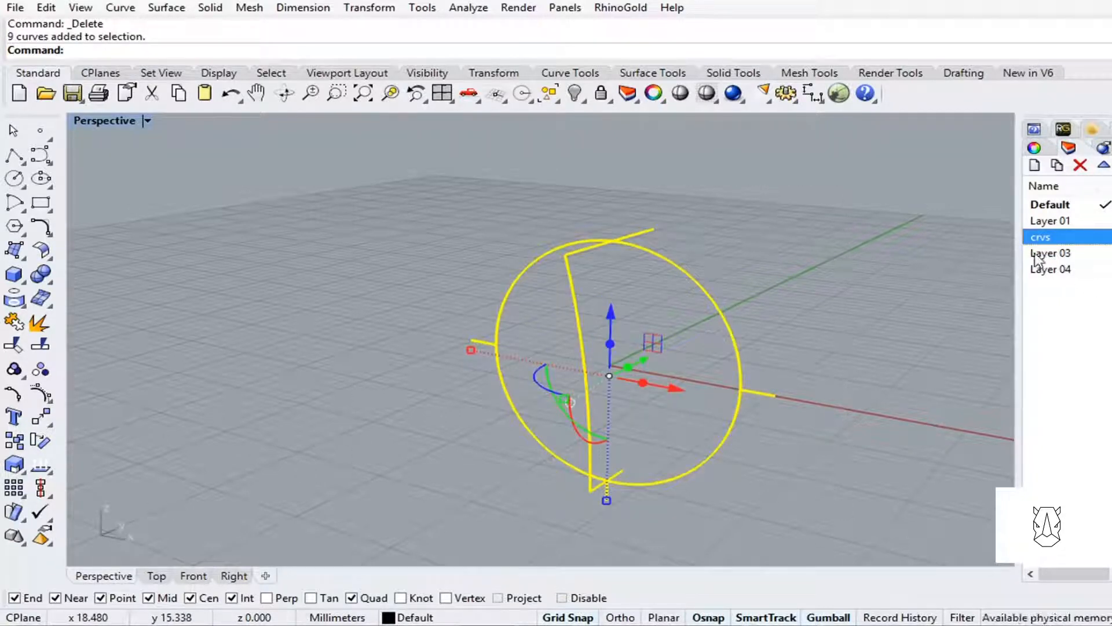
click(874, 411)
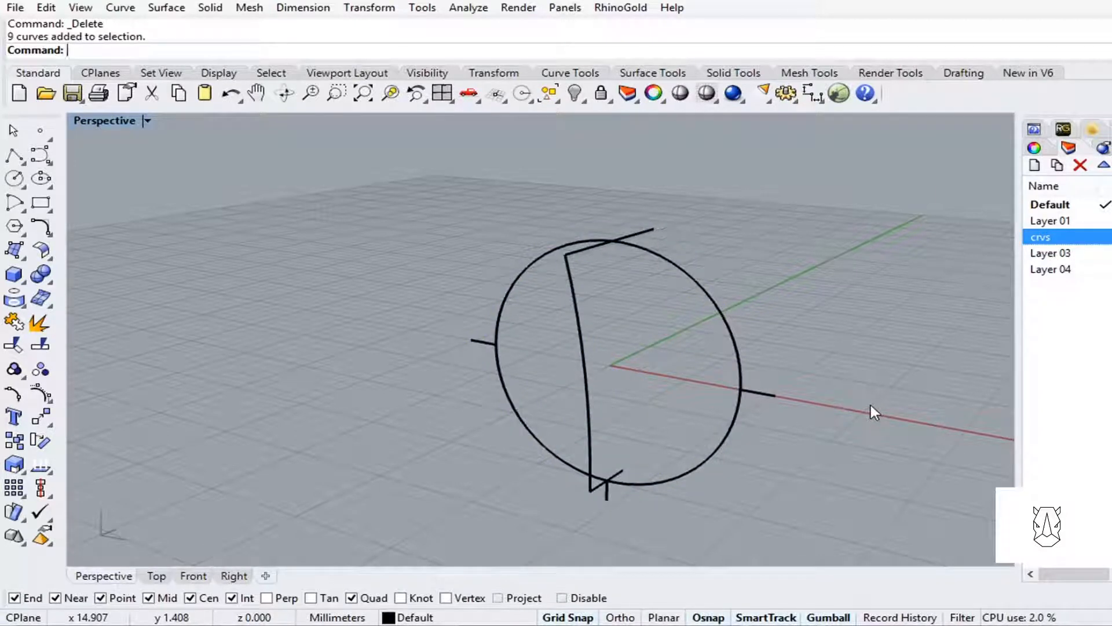
key(ctrl+a)
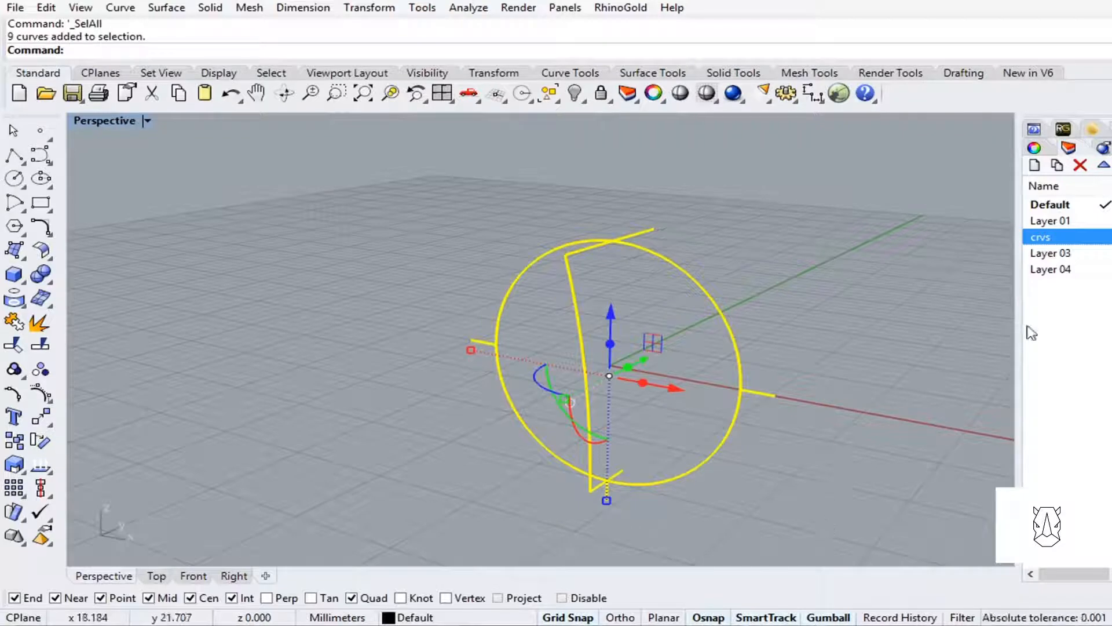
right_click(1053, 261)
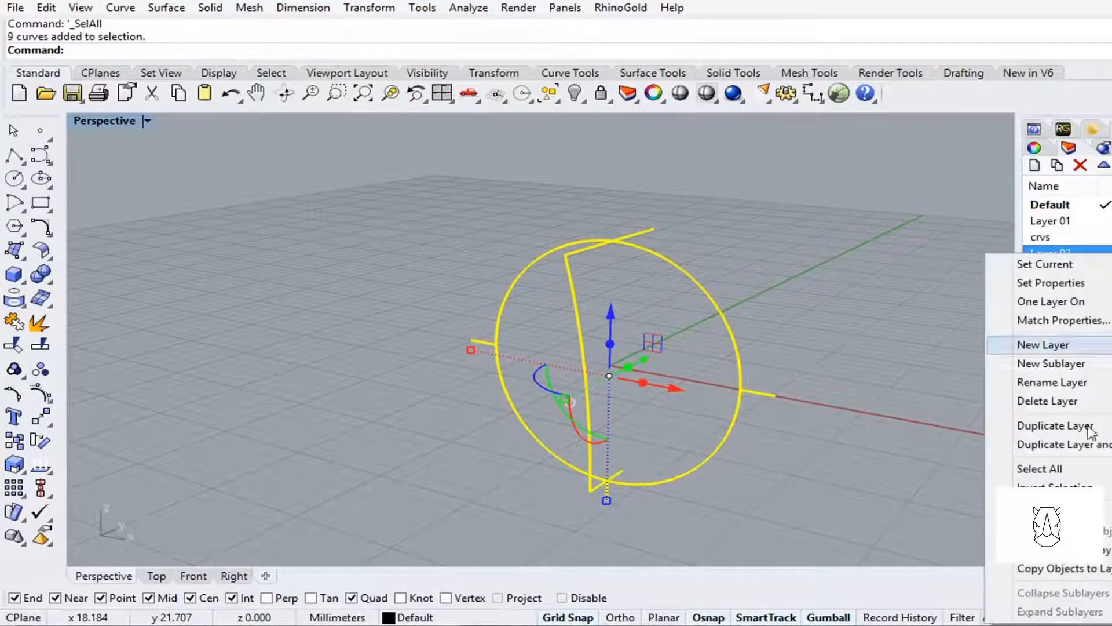
click(1043, 549)
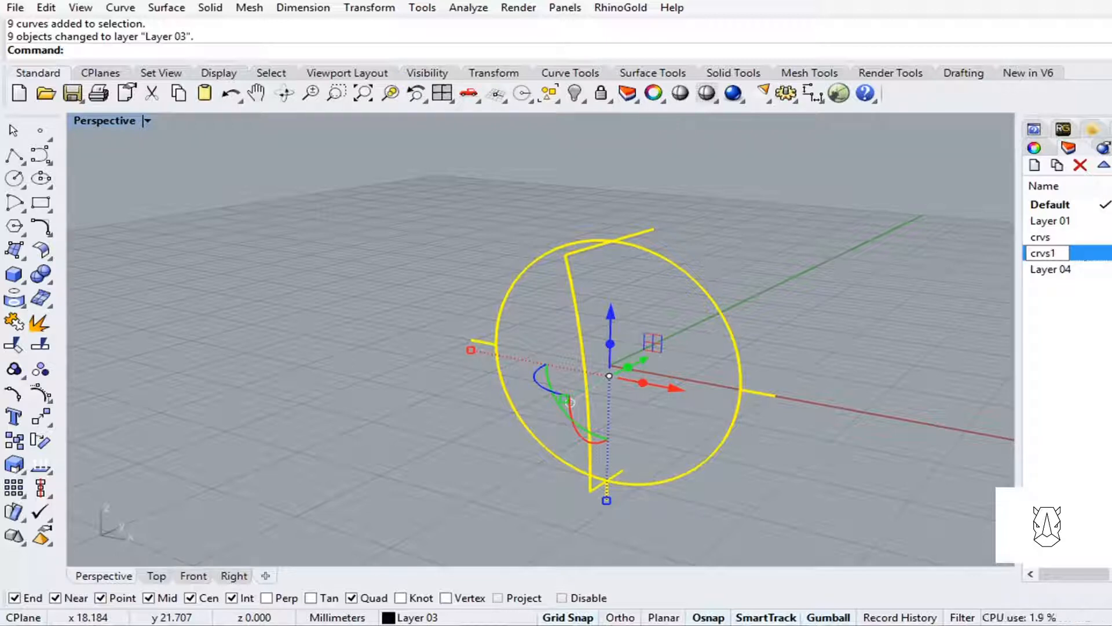
key(Return)
Show only the curves on the crvs layer, with crvs1 hidden, and turn off their control points.
click(1040, 240)
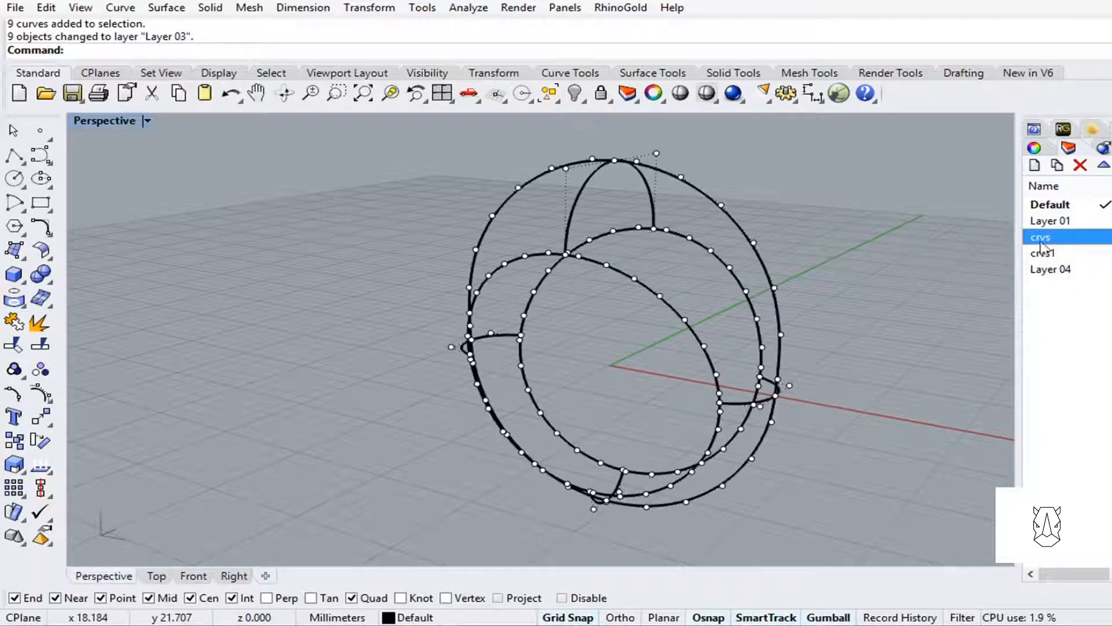
right_drag(695, 266, 730, 288)
key(Escape)
right_drag(781, 323, 632, 418)
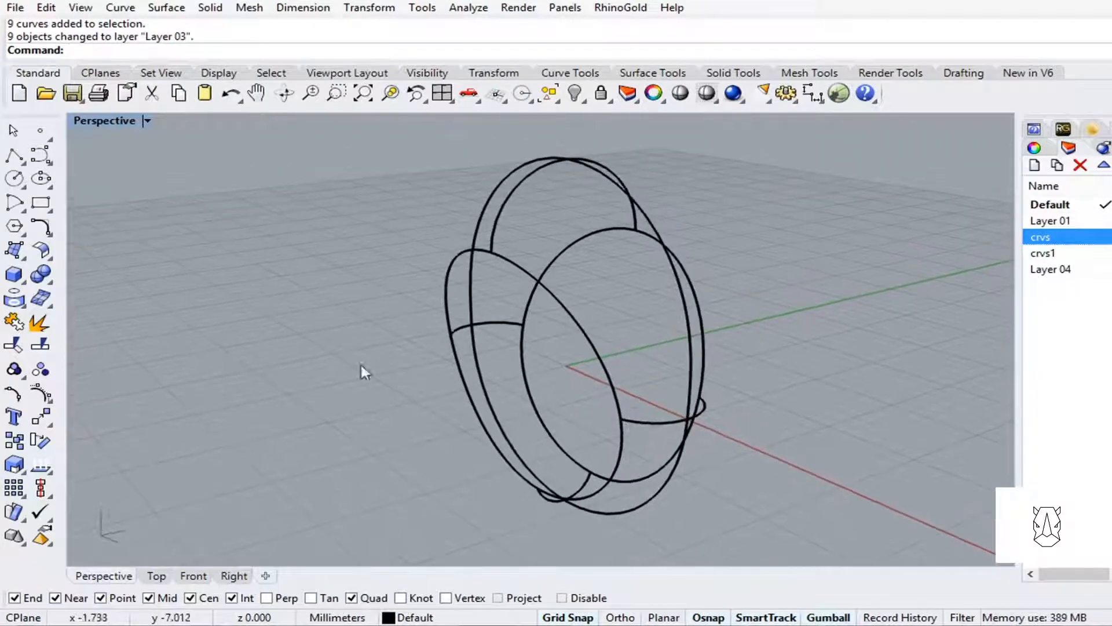
Create a network surface from the rails, outer curve and profile arcs, using Position matching at edges A and C.
click(23, 259)
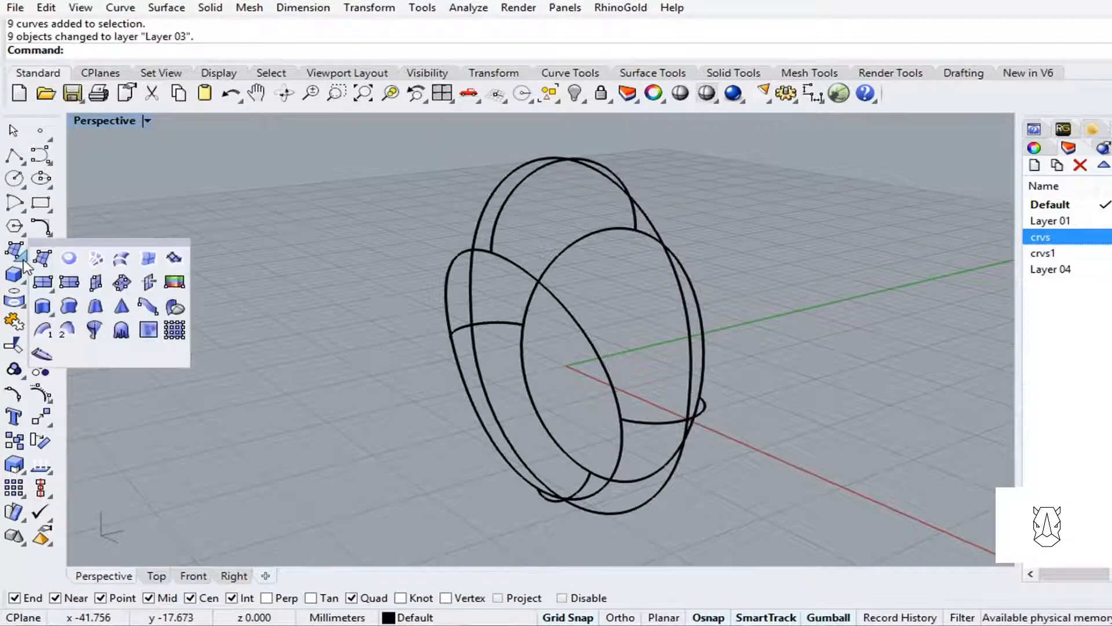
drag(73, 249, 128, 147)
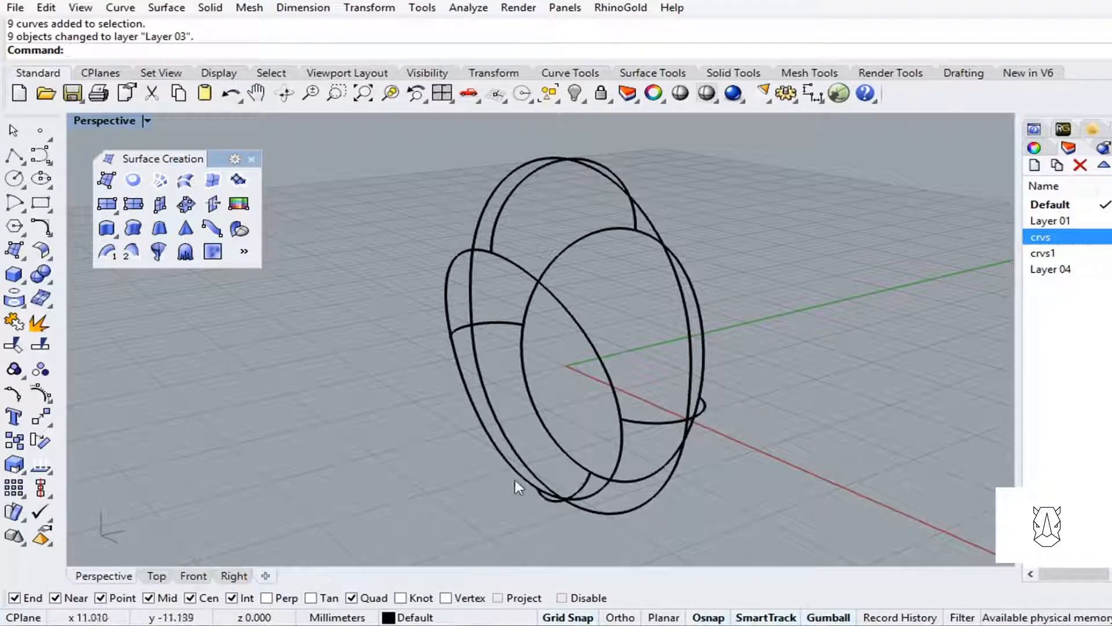
click(160, 181)
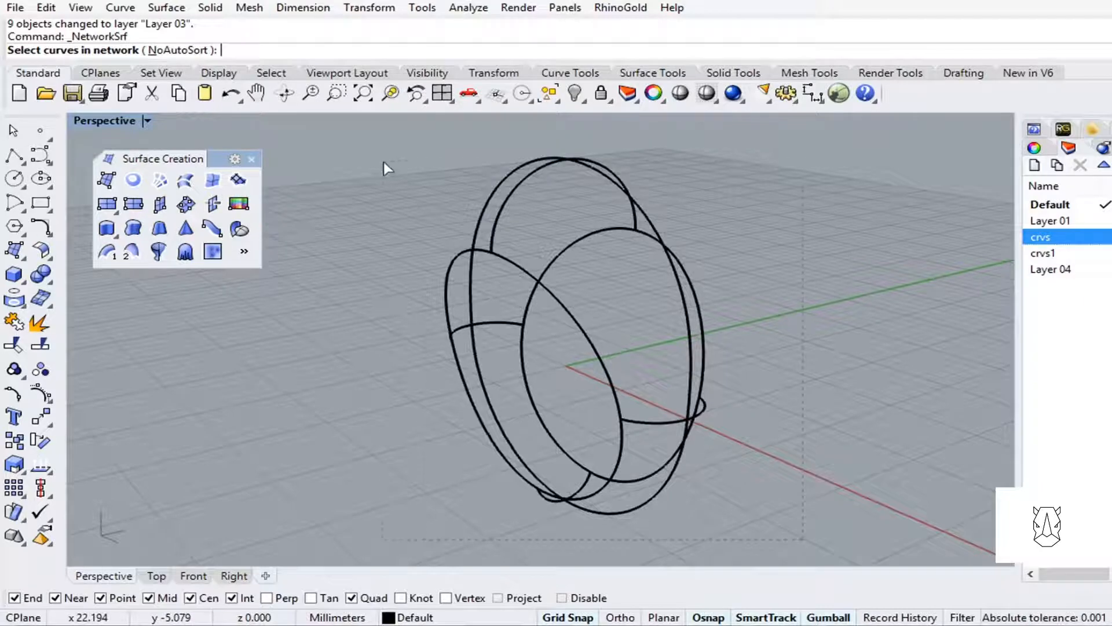
drag(384, 162, 382, 158)
key(Return)
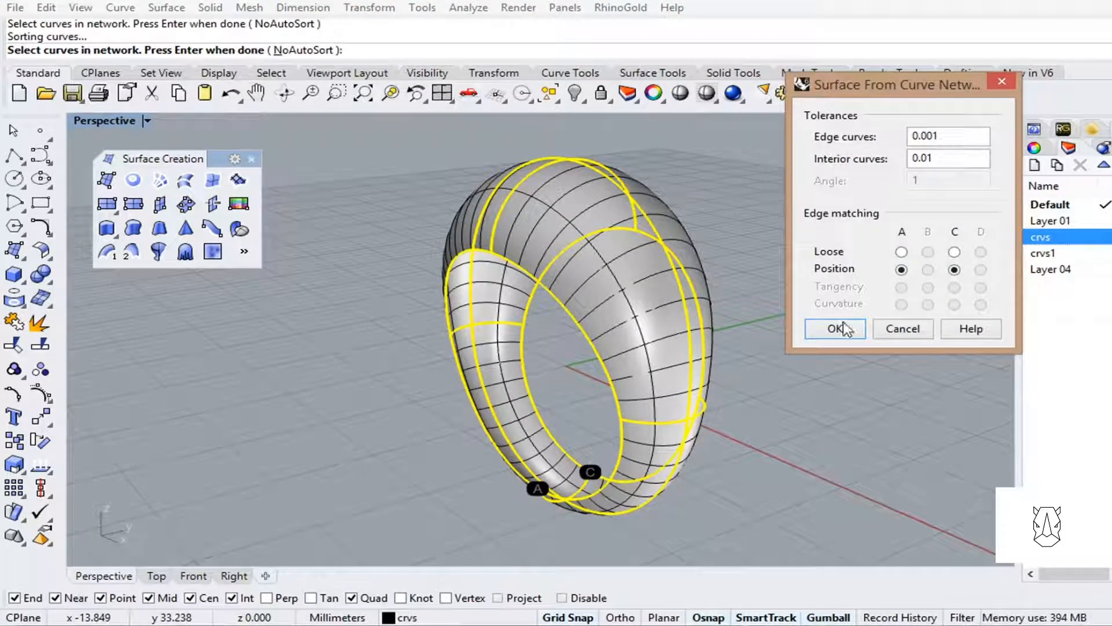
click(834, 328)
right_drag(759, 304, 814, 311)
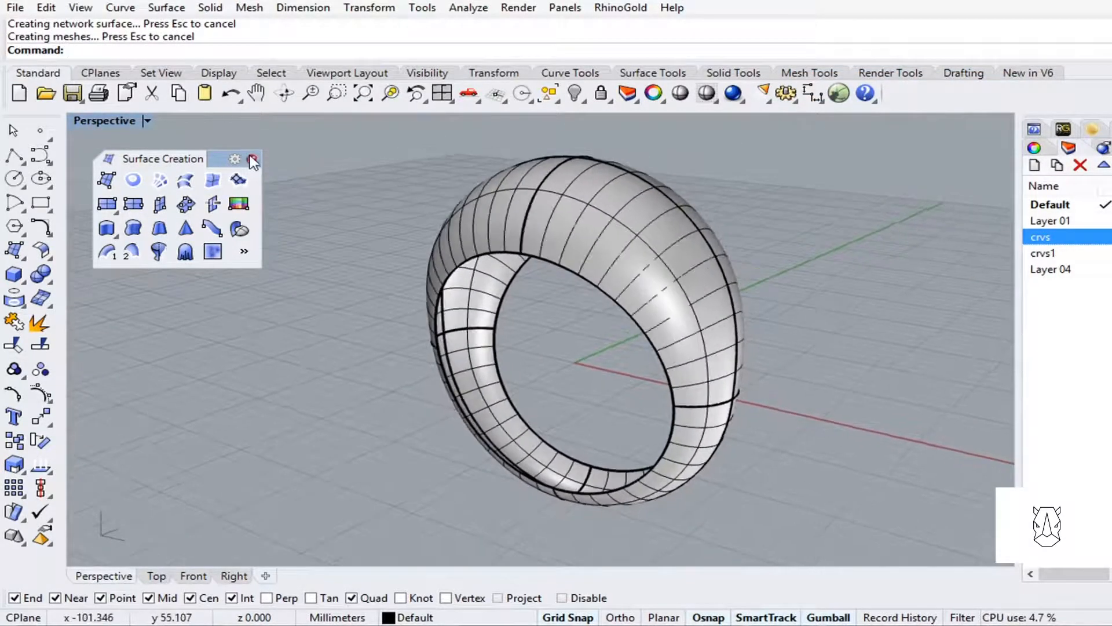
click(252, 159)
Draw a straight line across the inside top of the ring, joining the end points of the two inner rails.
right_drag(291, 201, 732, 336)
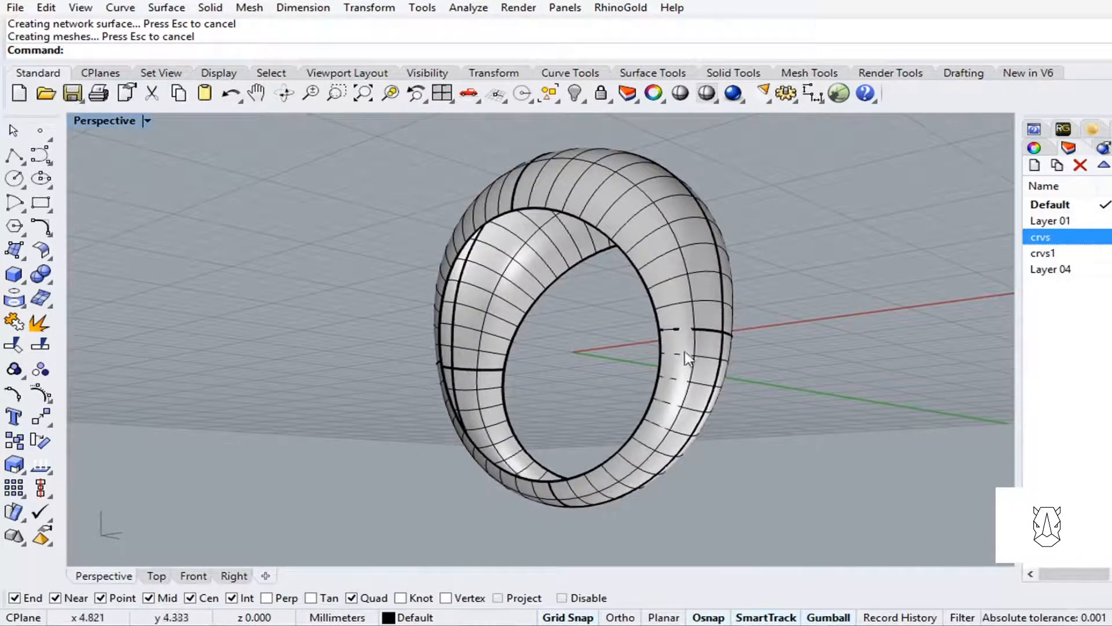
click(14, 155)
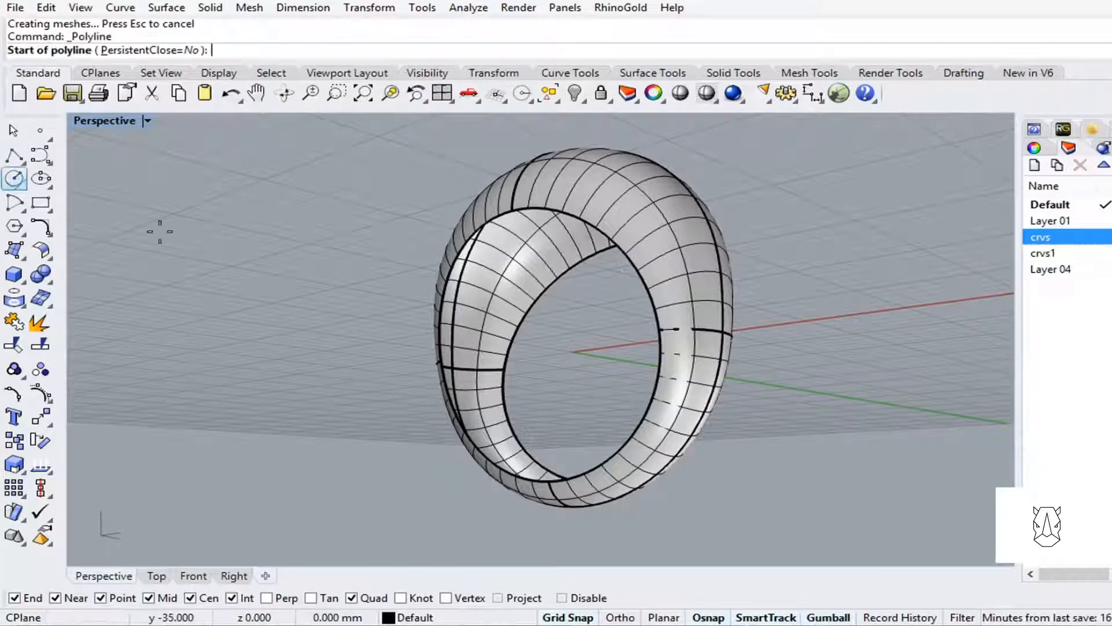
shift+right_drag(514, 294, 610, 318)
scroll(505, 366, up, 4)
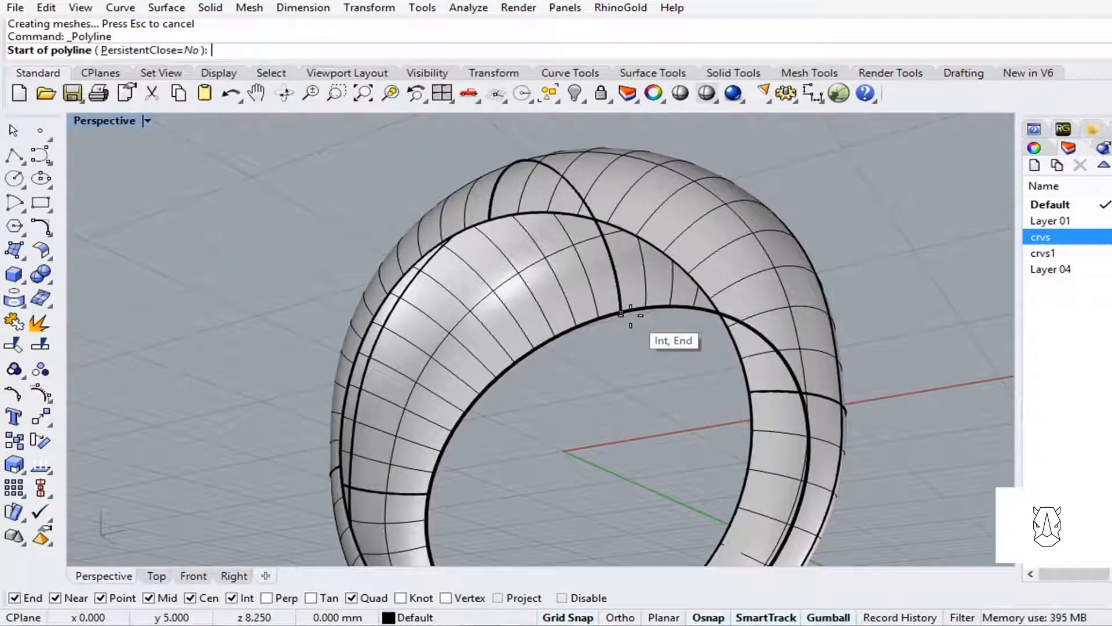
click(629, 314)
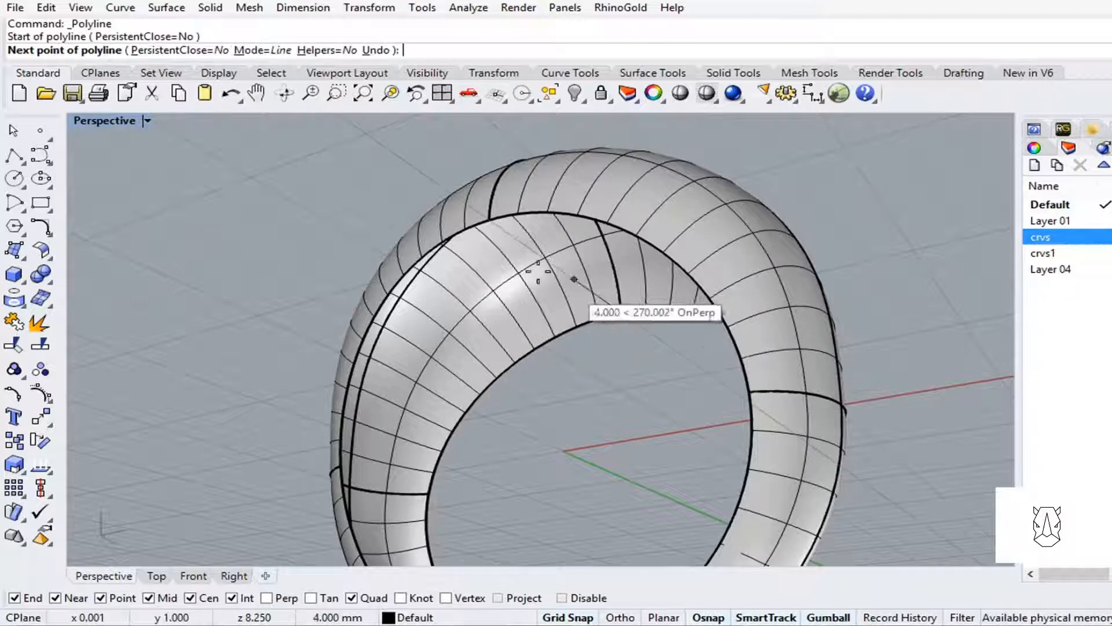
click(489, 225)
key(Return)
right_drag(489, 226, 538, 293)
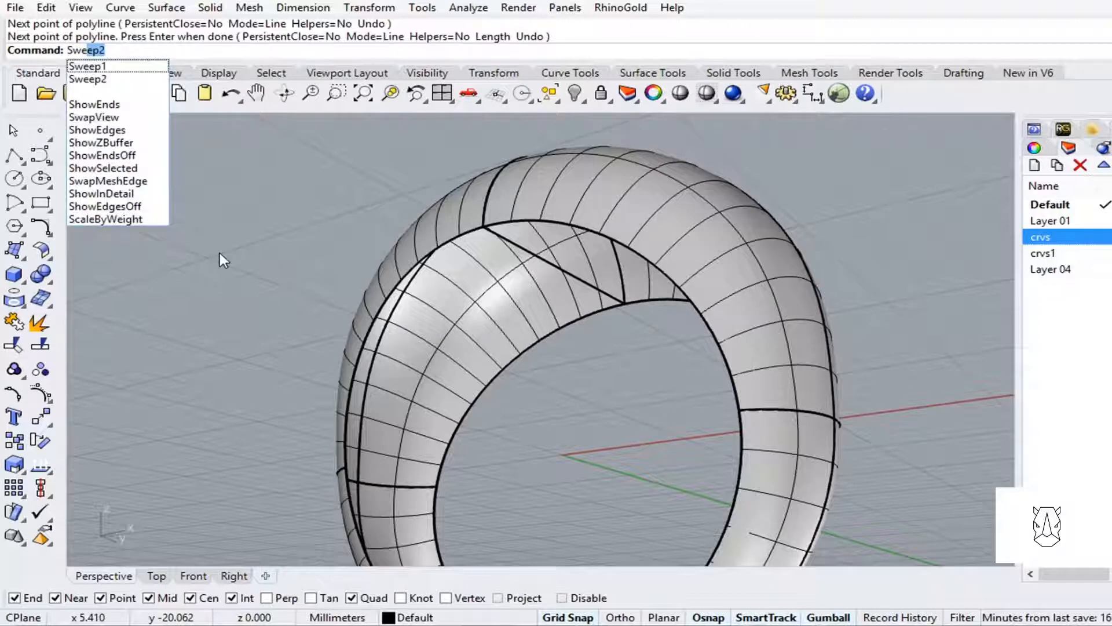
Create a closed Sweep2 surface along the two inner rails, using the straight line as cross section and leaving cross sections unchanged.
key(Return)
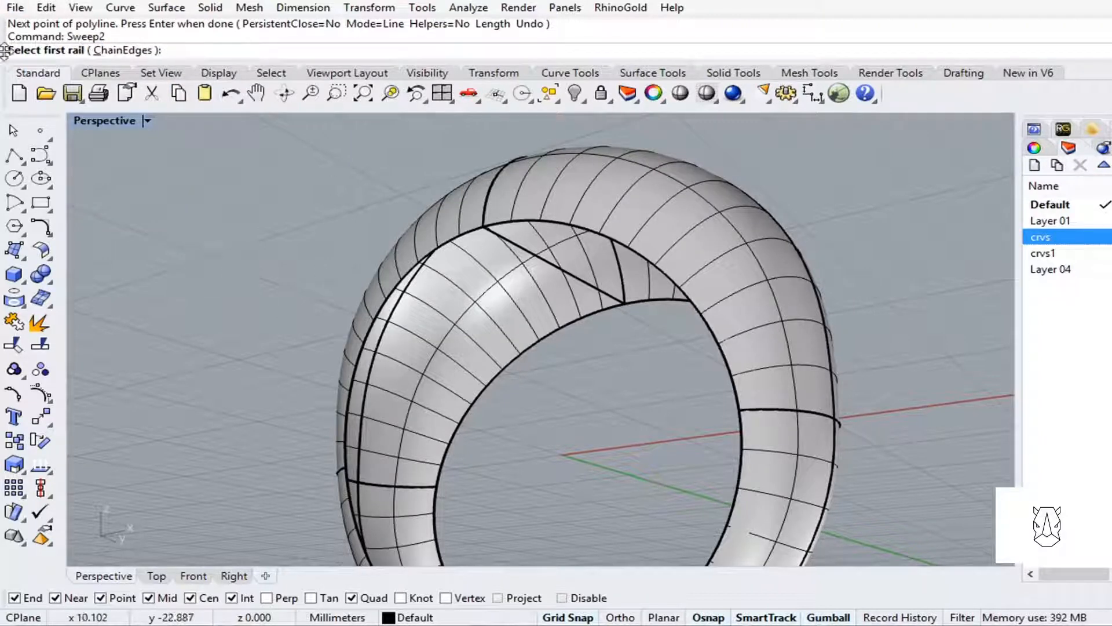
click(599, 308)
click(643, 356)
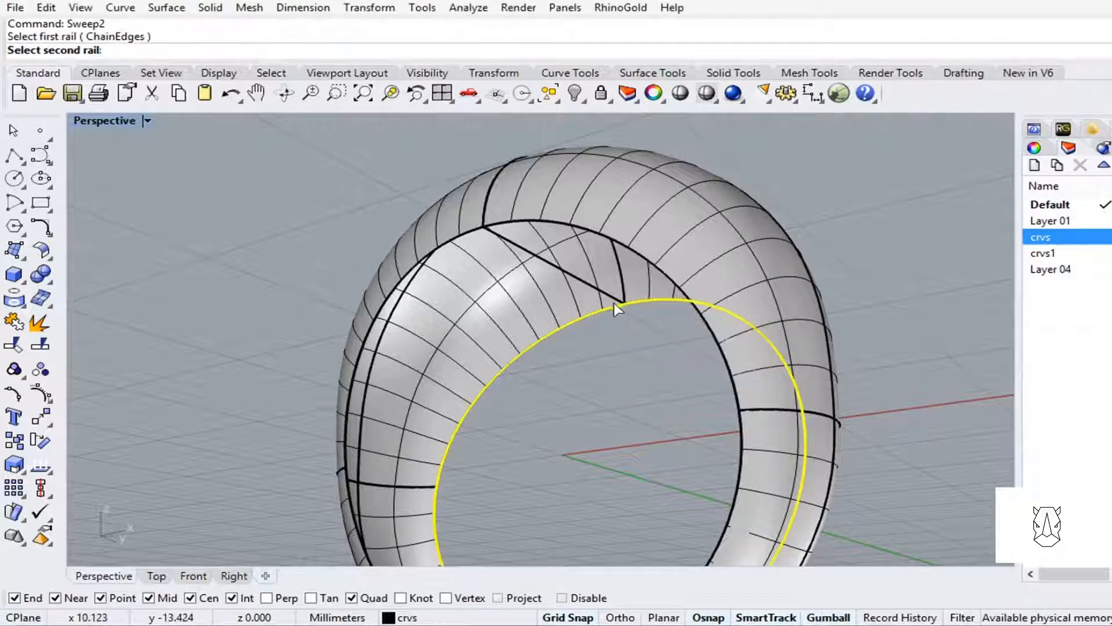
click(467, 236)
click(519, 277)
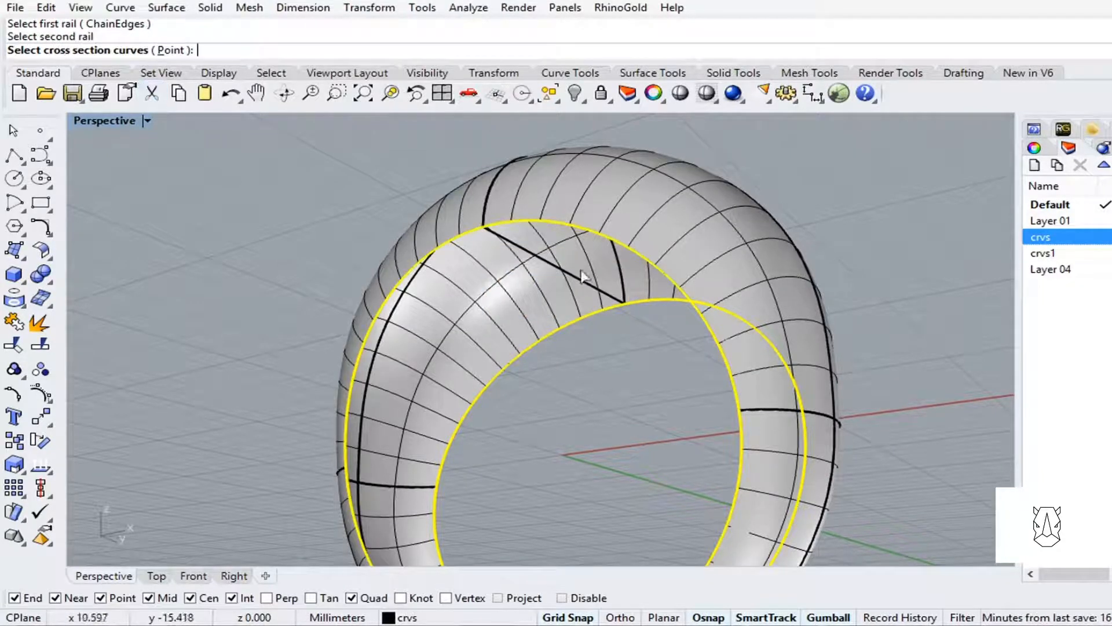
click(520, 254)
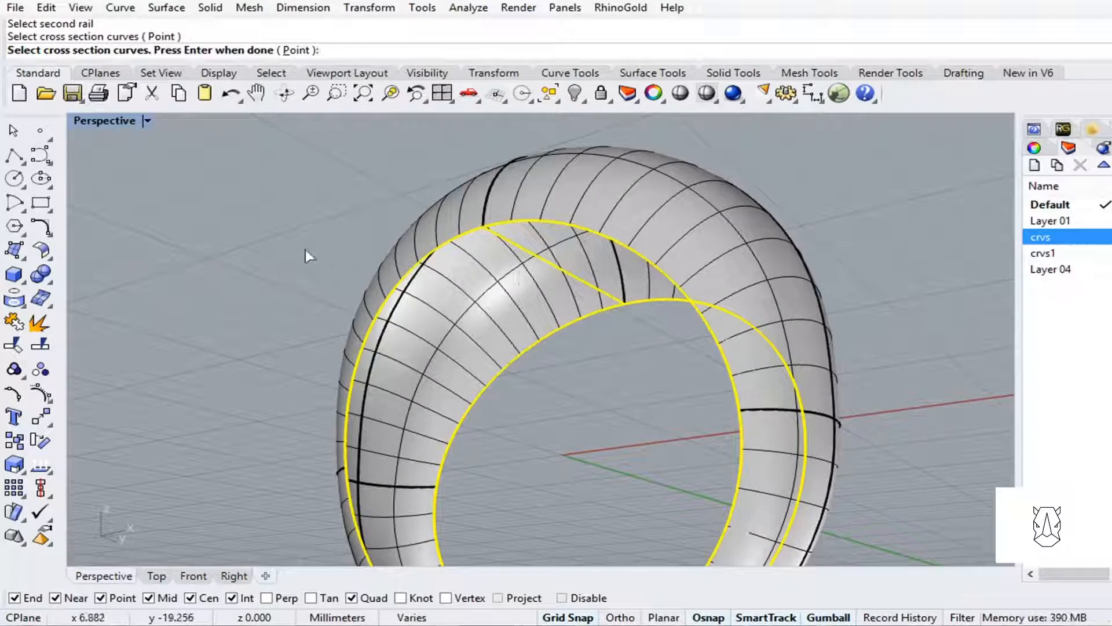
key(Return)
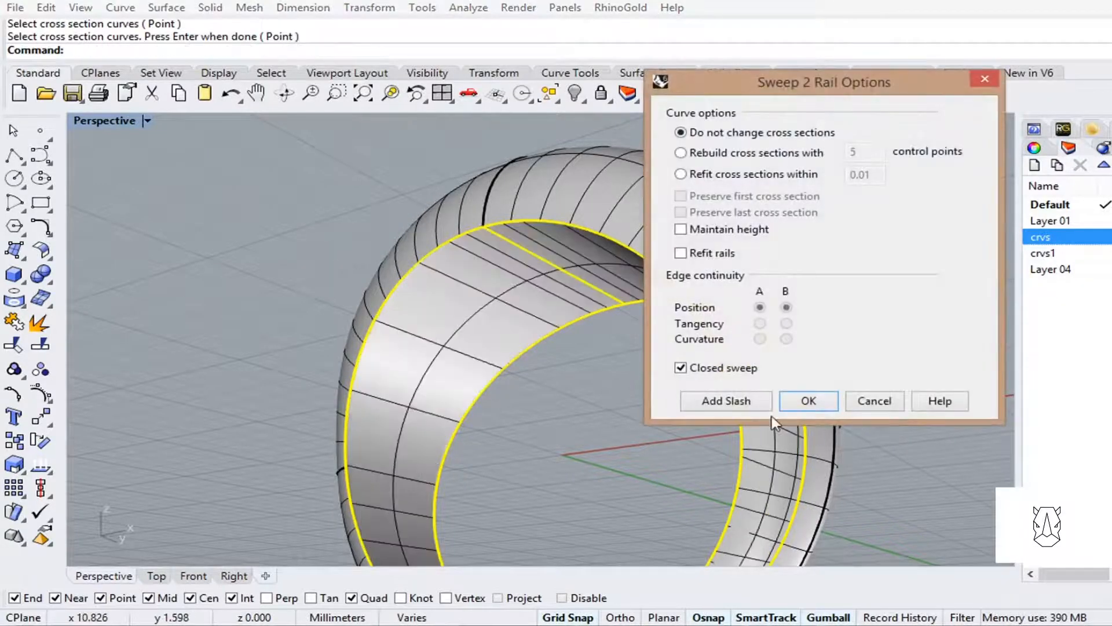
click(795, 402)
Join the inner swept surface and the outer network surface into one polysurface, and clear the selection.
right_drag(603, 303, 651, 278)
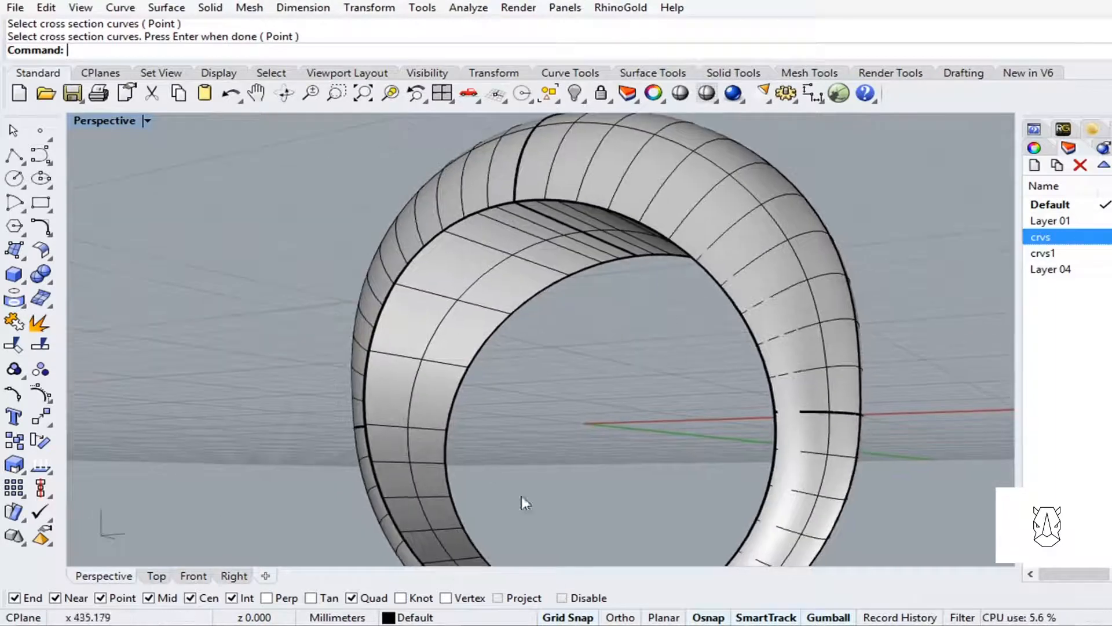
scroll(676, 381, down, 2)
right_drag(666, 378, 517, 297)
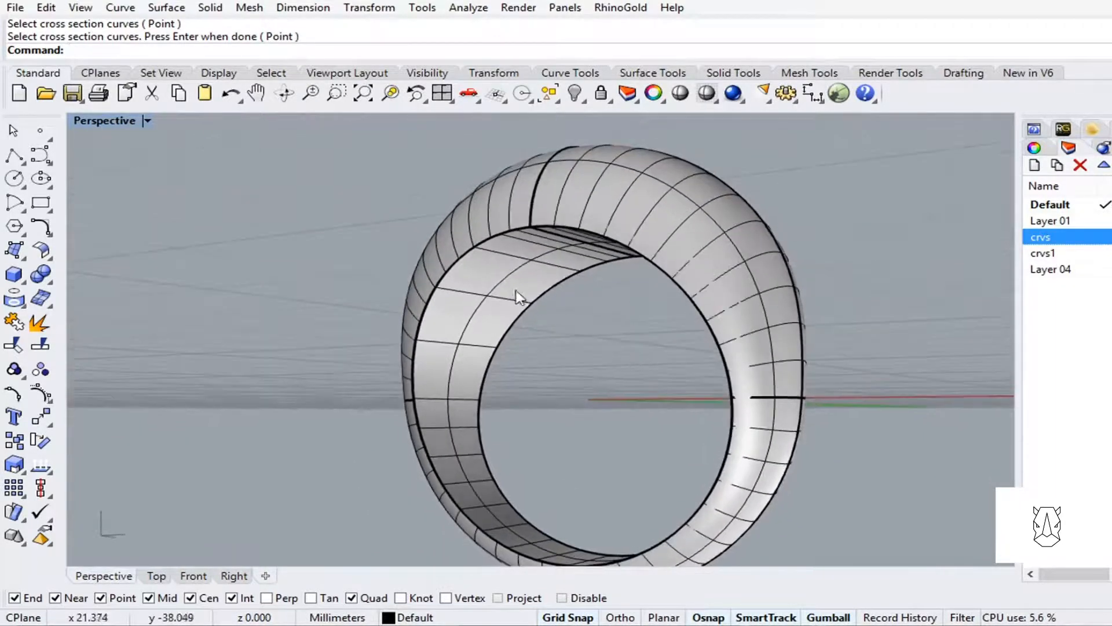
click(502, 294)
click(497, 203)
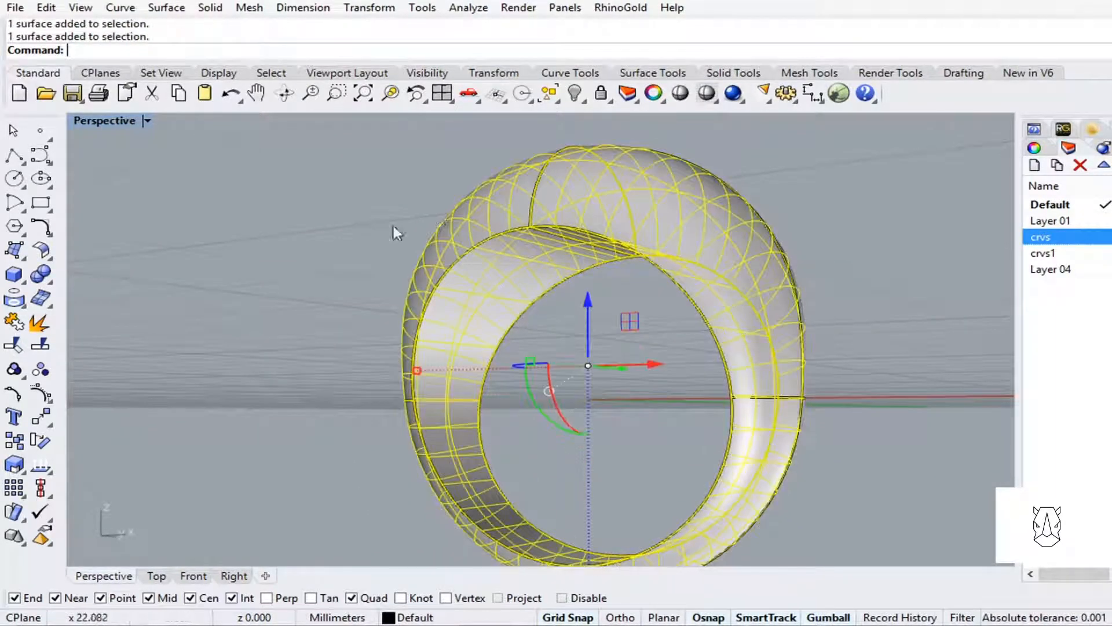
click(13, 320)
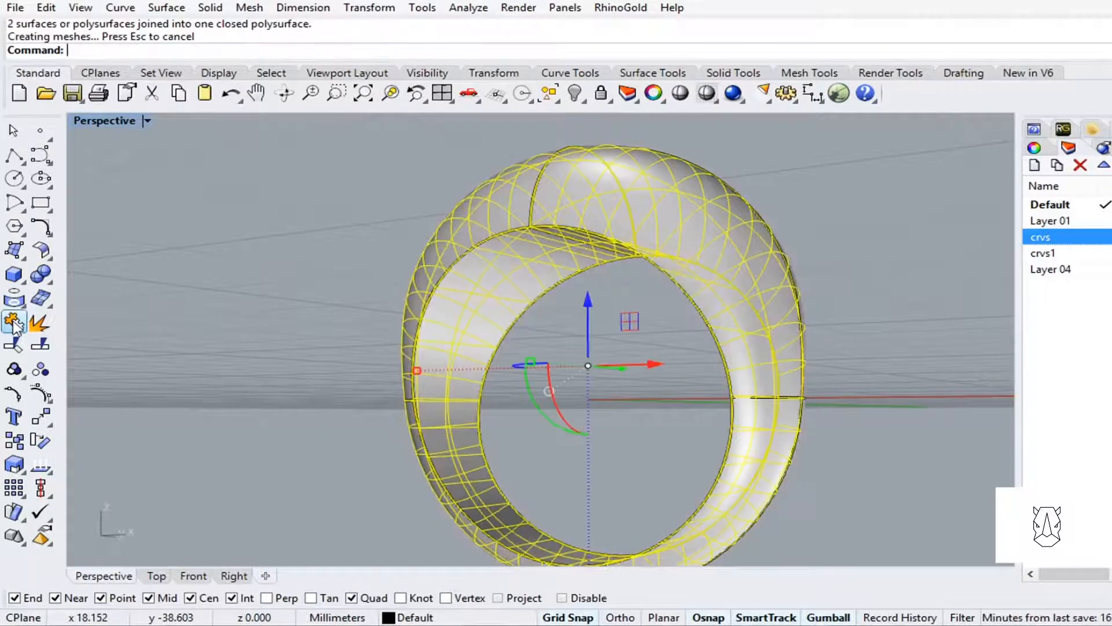
click(292, 181)
Move the straight cross-section line inside the ring to the crvs layer.
right_drag(519, 262, 585, 293)
right_drag(580, 351, 613, 234)
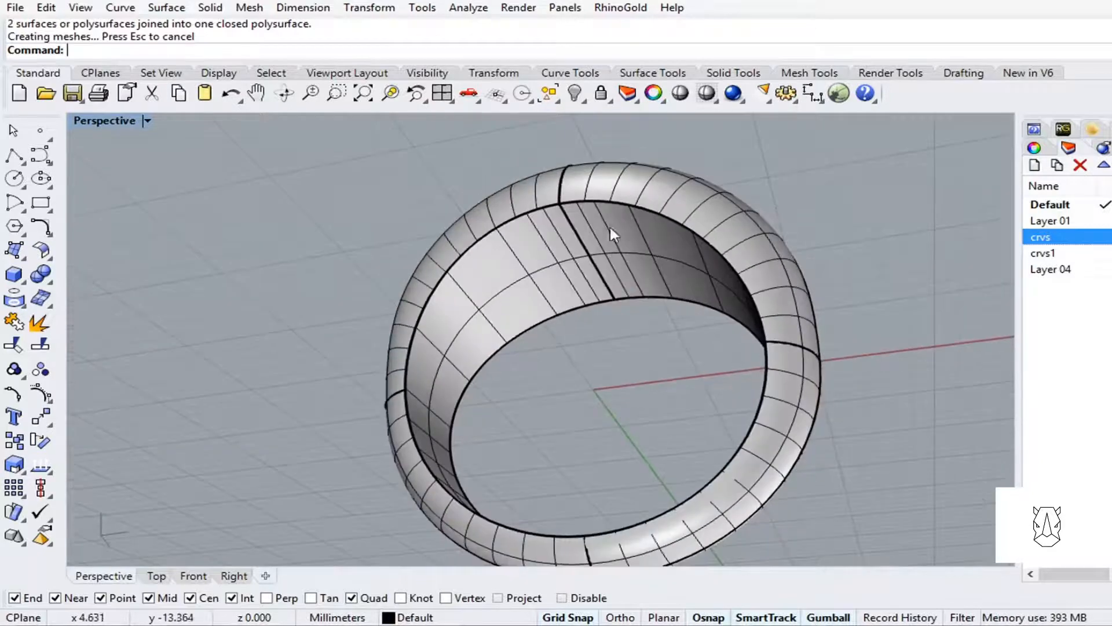
click(576, 235)
click(623, 271)
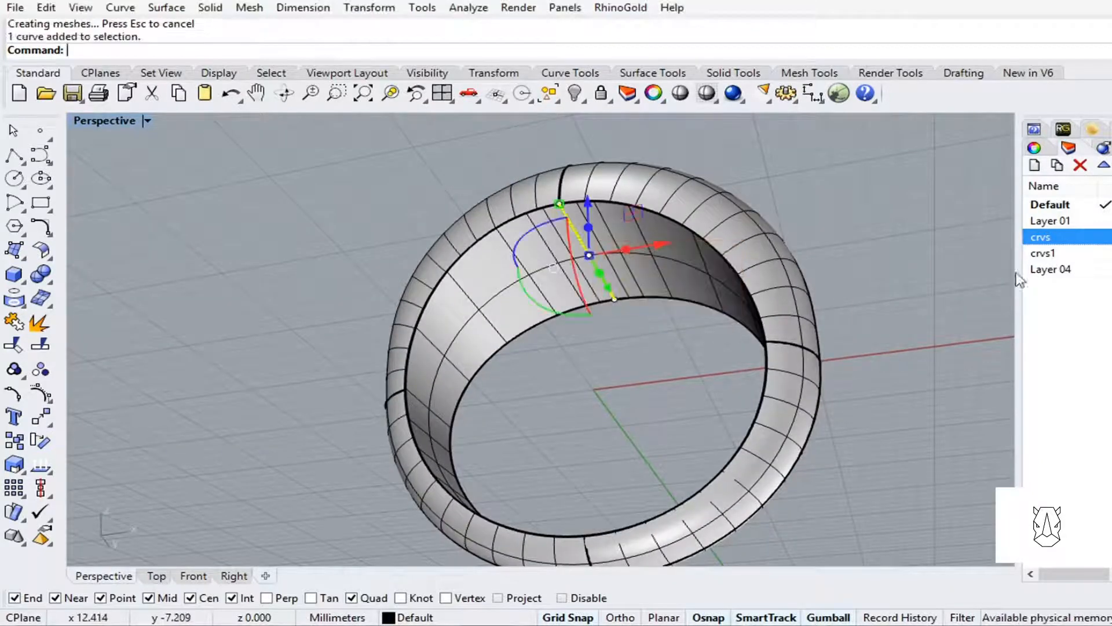
right_click(1045, 237)
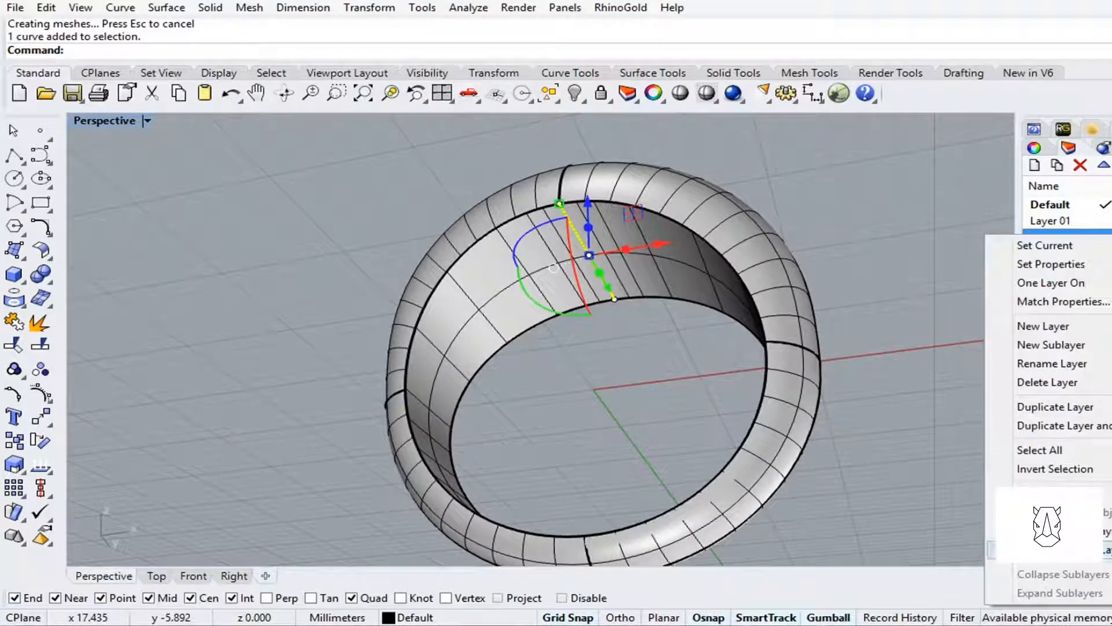
click(1107, 531)
key(Escape)
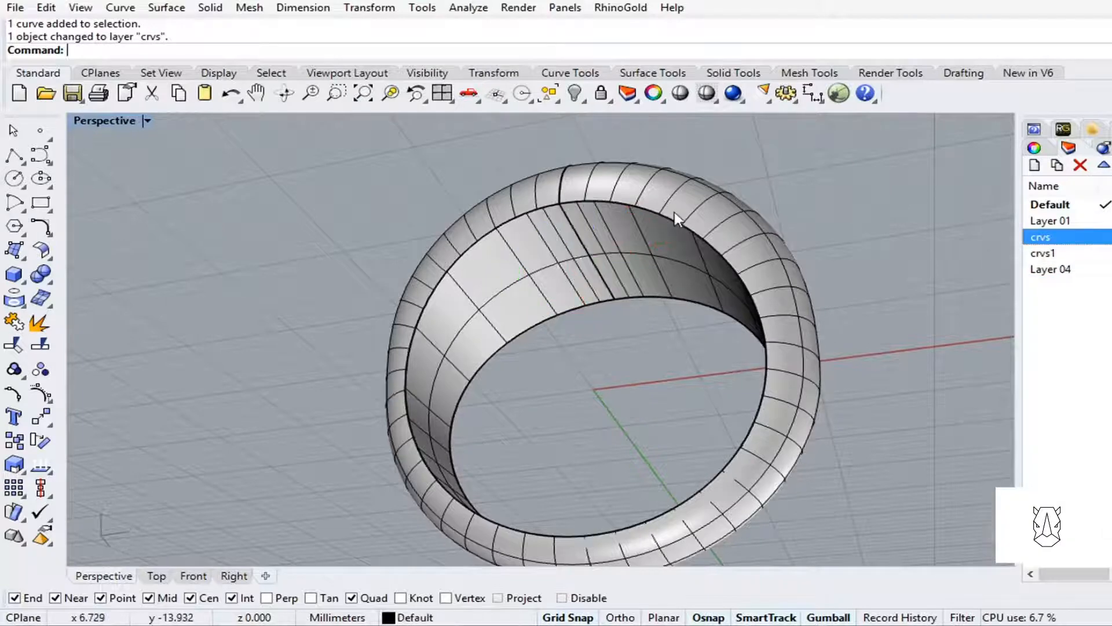
Select the joined ring and examine its object properties to check whether it is closed, then deselect it.
right_drag(674, 212, 575, 283)
click(575, 284)
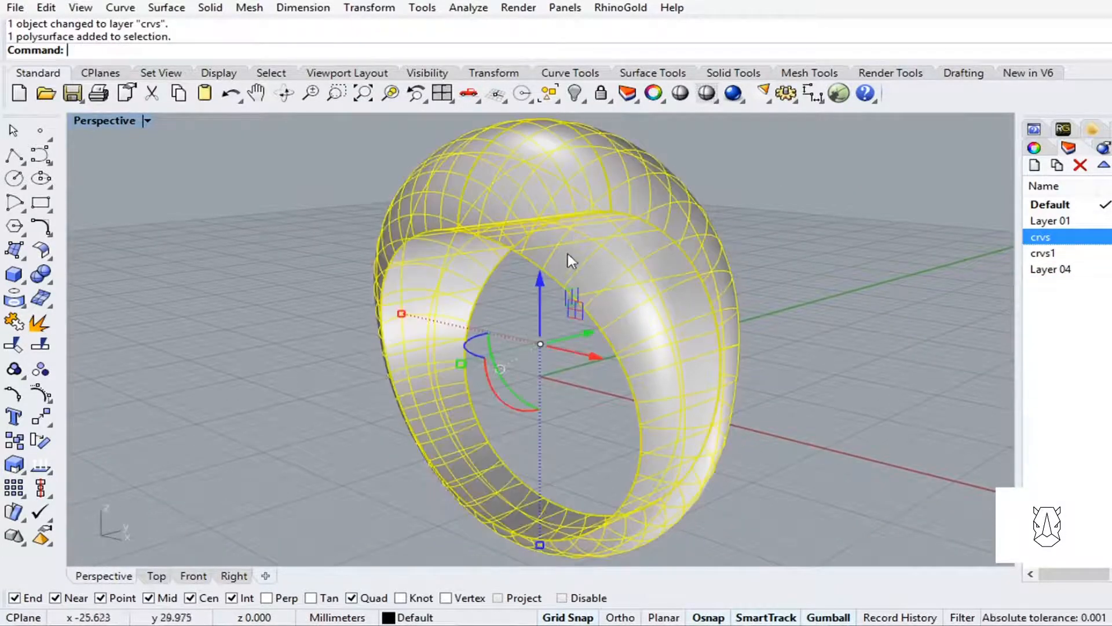
scroll(567, 252, down, 3)
click(1034, 152)
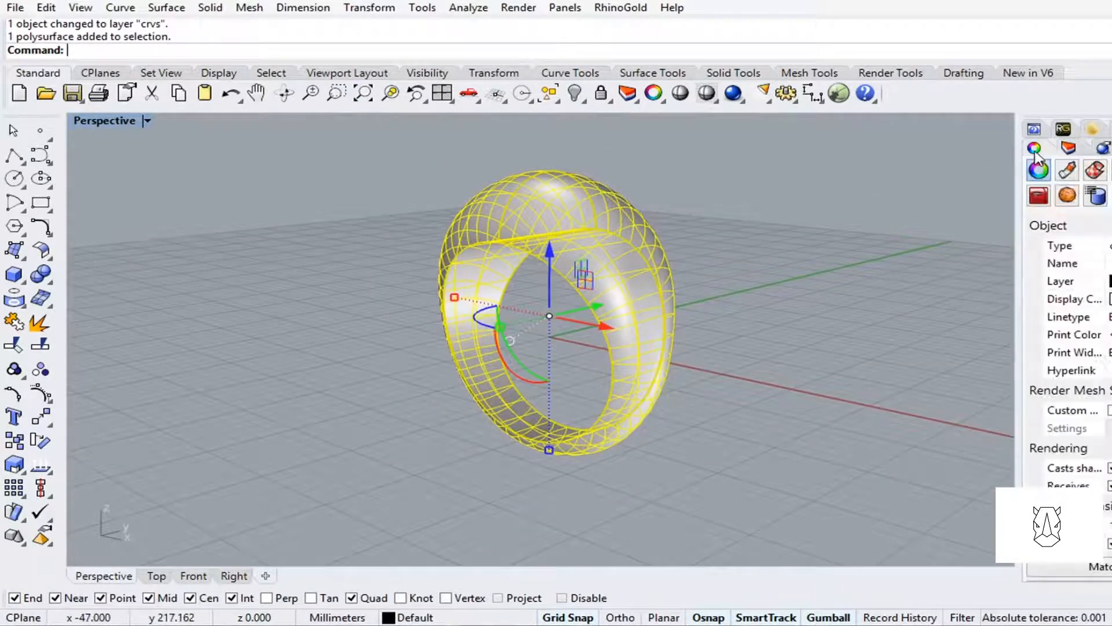
drag(989, 255, 936, 263)
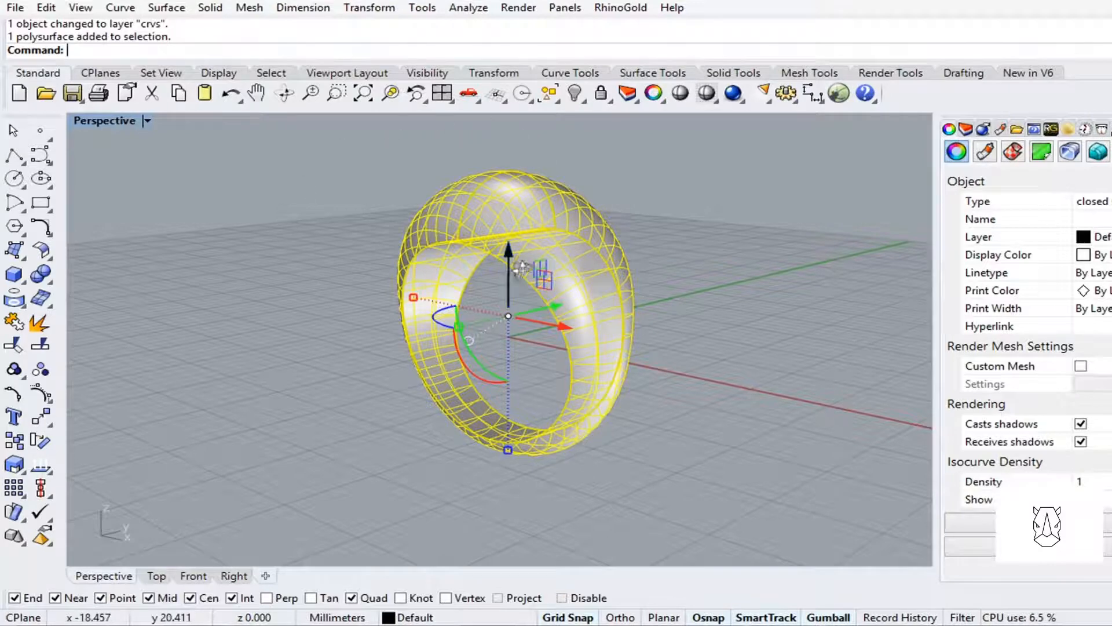
right_drag(521, 273, 499, 211)
key(Escape)
Run an EMap environment map analysis on the joined ring to inspect its surface quality.
text(Map)
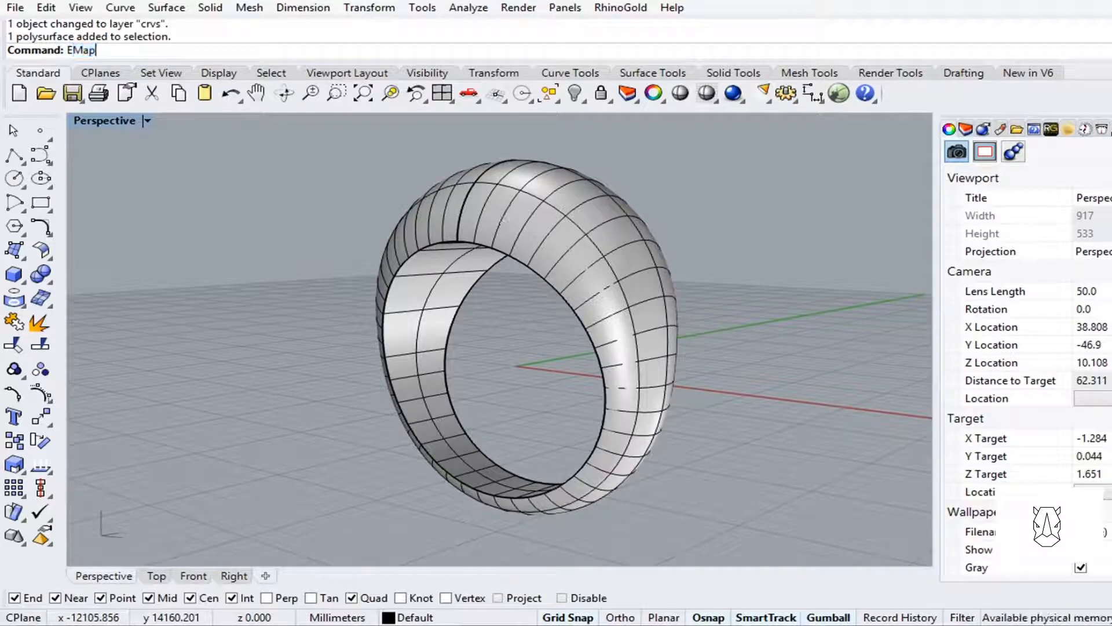
key(Return)
click(529, 218)
key(Return)
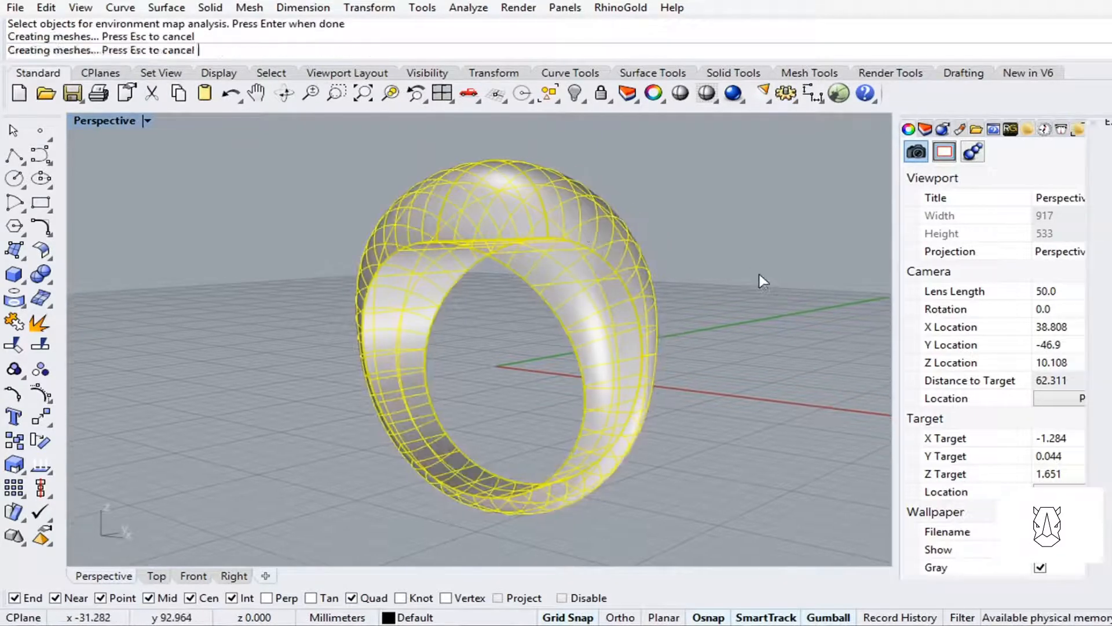